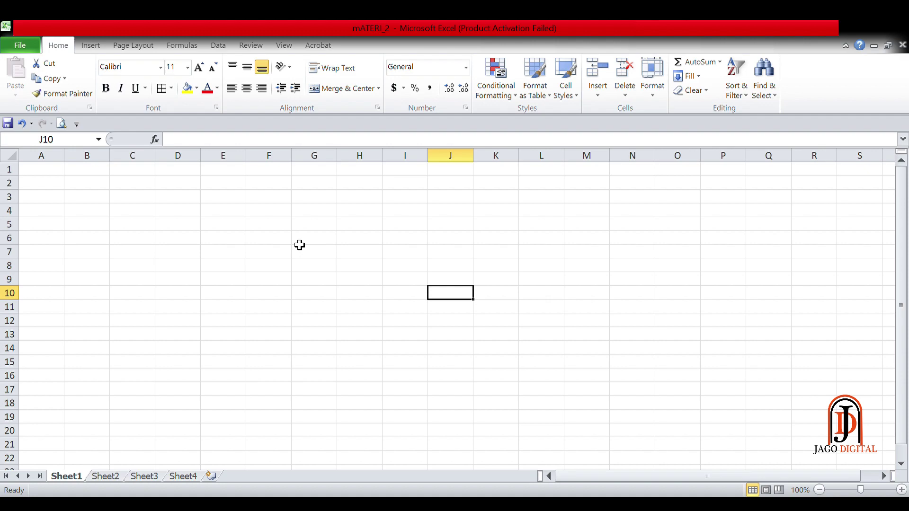
{"action": "left_click", "coordinate": [143, 186]}
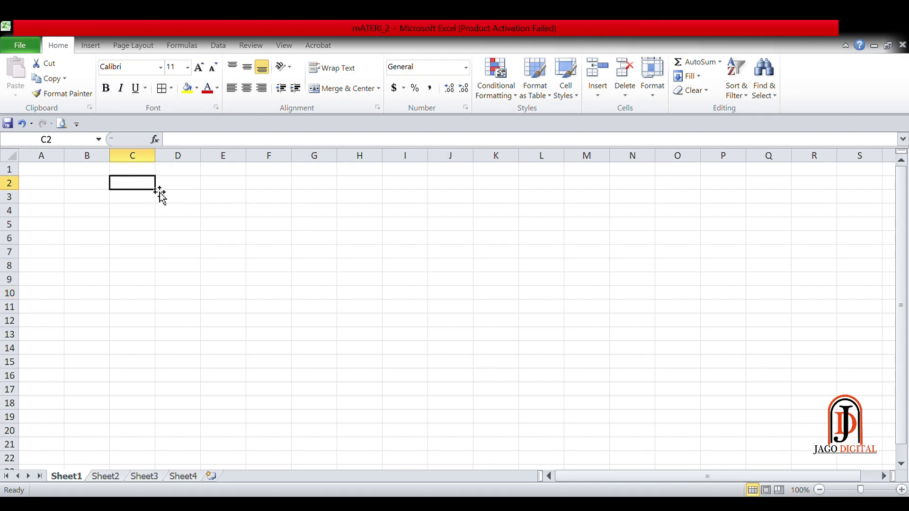
{"action": "left_click", "coordinate": [106, 189]}
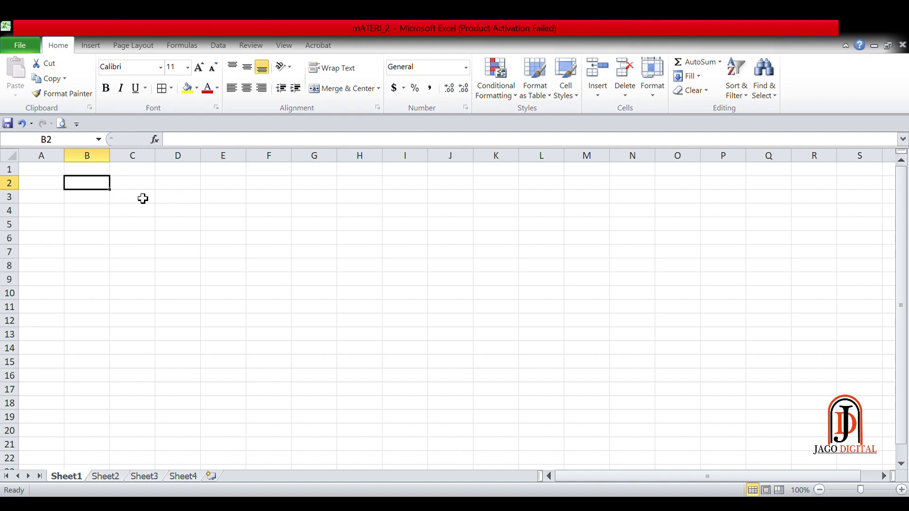
{"action": "left_click", "coordinate": [100, 200]}
{"action": "left_click", "coordinate": [97, 215]}
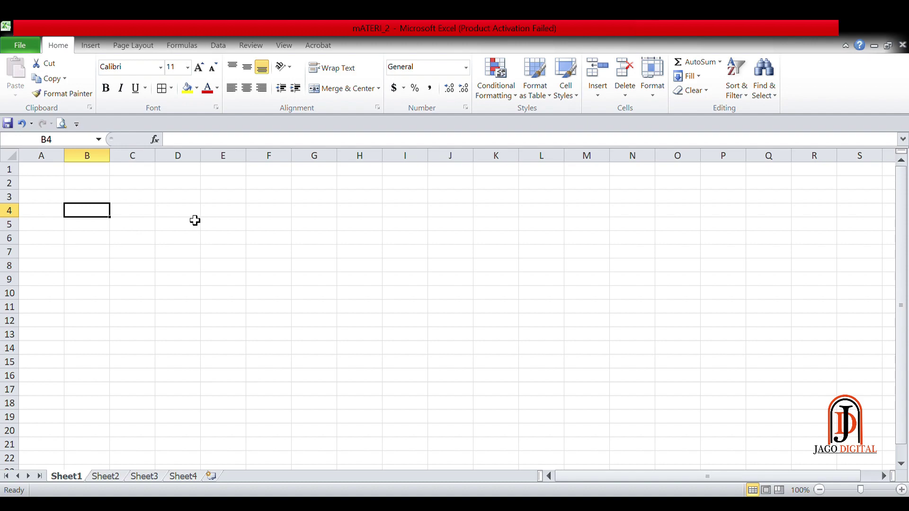
{"action": "left_click", "coordinate": [243, 251]}
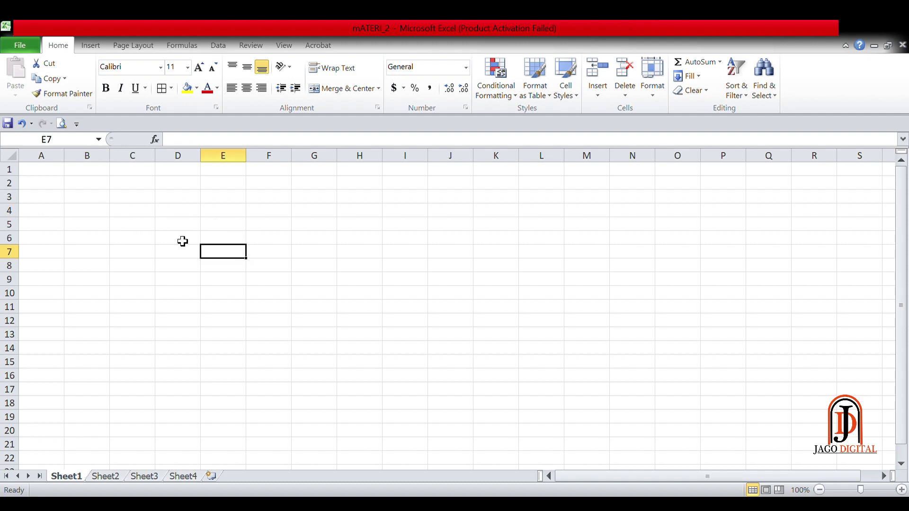
{"action": "left_click", "coordinate": [125, 201]}
Step: Enter the report title "KAS HARIAN" in cell B2 and the company name "CV. JAGO DIGITAL" in B3
{"action": "left_click", "coordinate": [100, 185]}
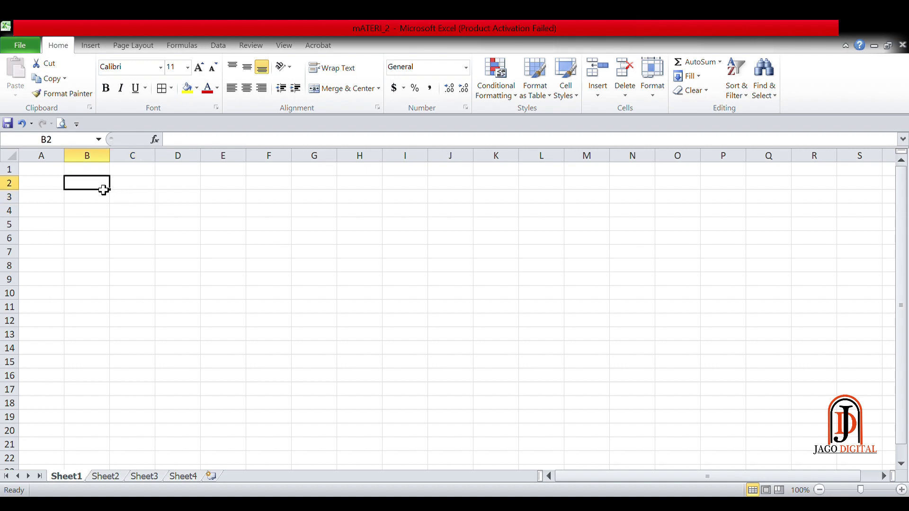
{"action": "type", "text": "KAS"}
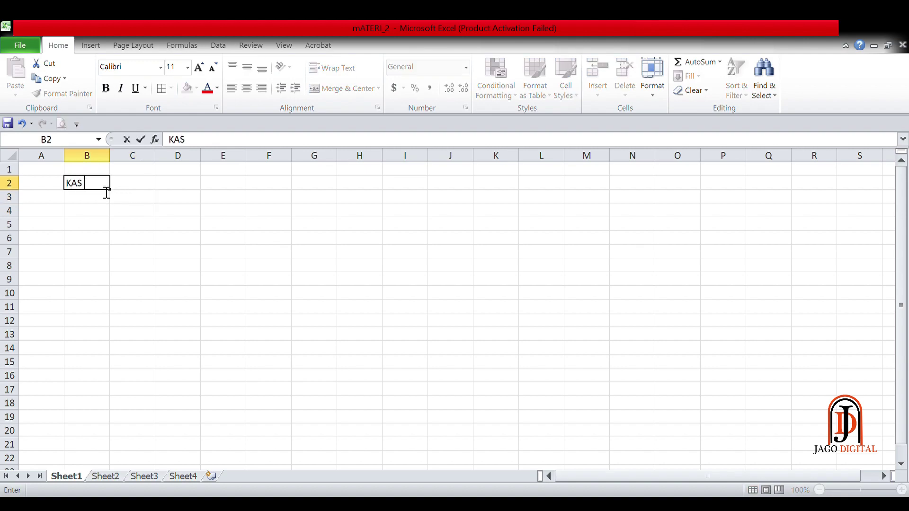
{"action": "type", "text": " HARIAN"}
{"action": "key", "text": "Return"}
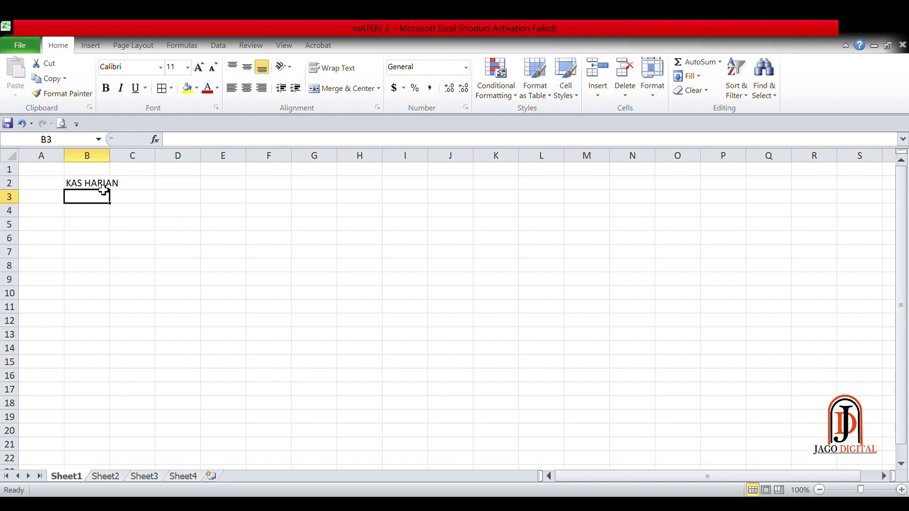
{"action": "type", "text": "CV. JA"}
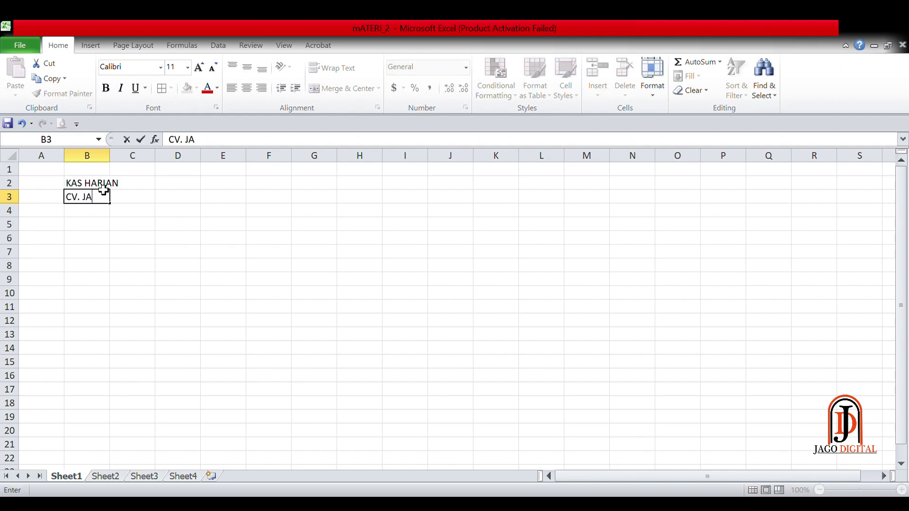
{"action": "type", "text": "GO DIGITAL"}
{"action": "key", "text": "Return"}
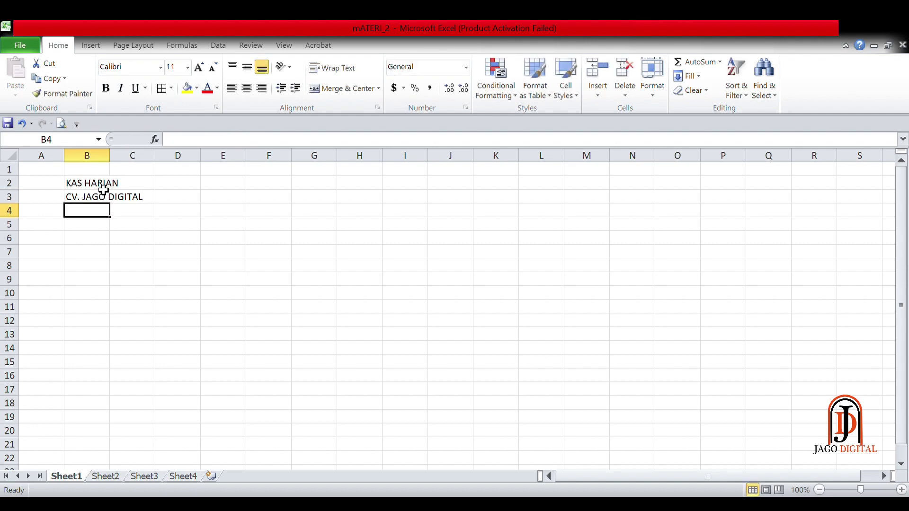
Step: Enter the period line "Periode Bulan November 2022" in cell B4 below the company name
{"action": "type", "text": "Periode"}
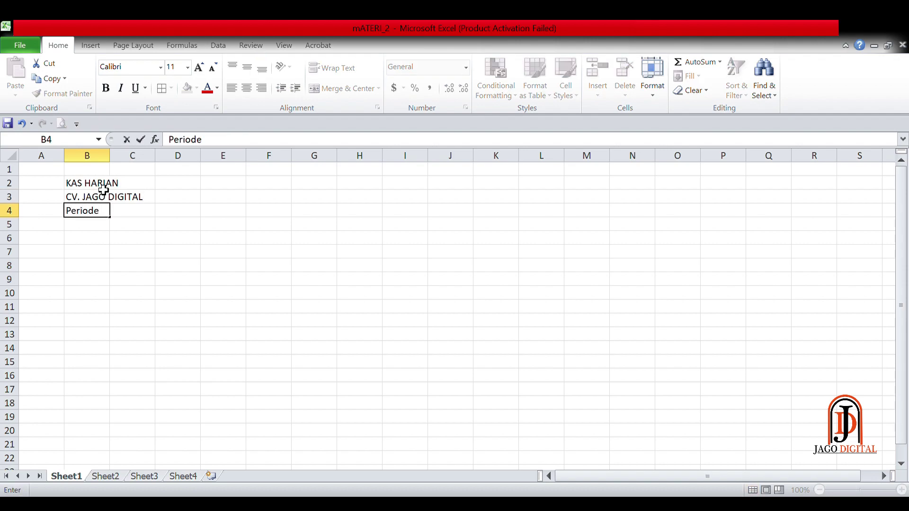
{"action": "type", "text": " Bualn"}
{"action": "key", "text": "BackSpace"}
{"action": "key", "text": "BackSpace"}
{"action": "key", "text": "BackSpace"}
{"action": "type", "text": "lan Ja"}
{"action": "key", "text": "BackSpace"}
{"action": "key", "text": "BackSpace"}
{"action": "type", "text": "November"}
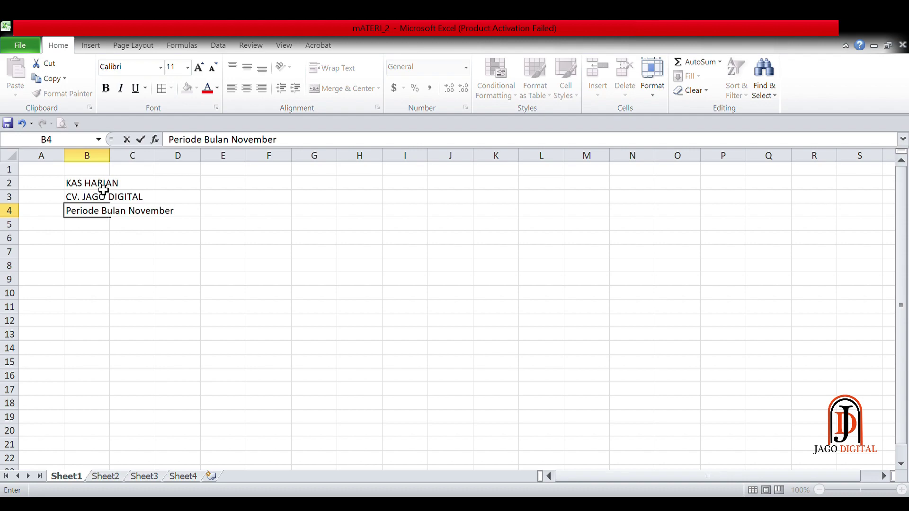
{"action": "type", "text": " 2022"}
{"action": "key", "text": "Return"}
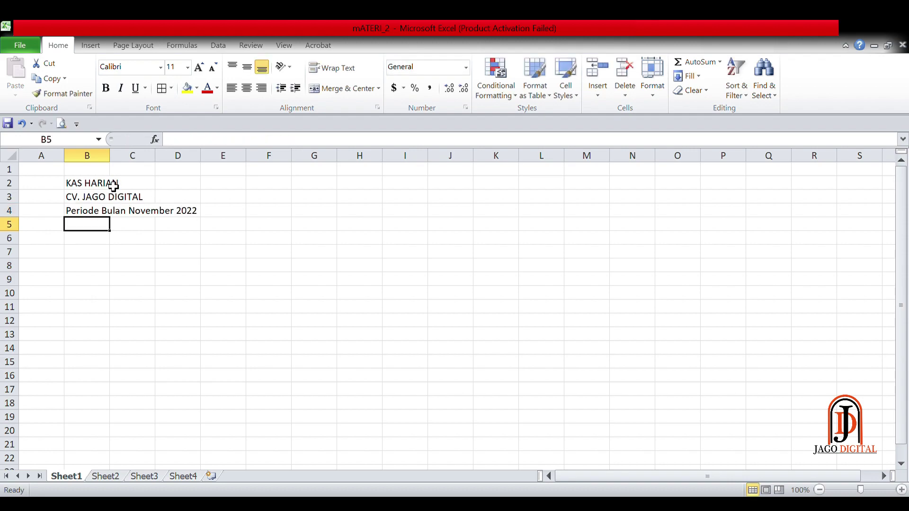
Step: Start the table's header row with "TANGGAL" in cell B6 and "URAIAN" in C6
{"action": "key", "text": "Return"}
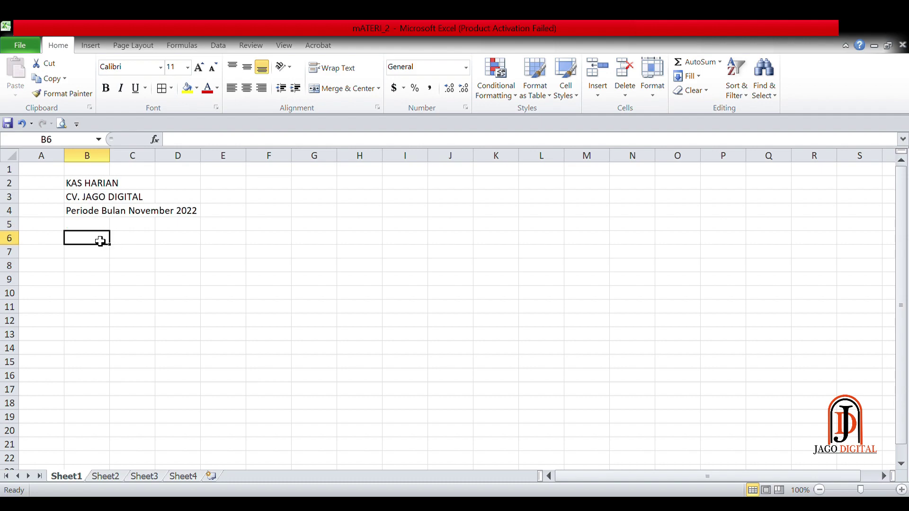
{"action": "type", "text": "a"}
{"action": "key", "text": "BackSpace"}
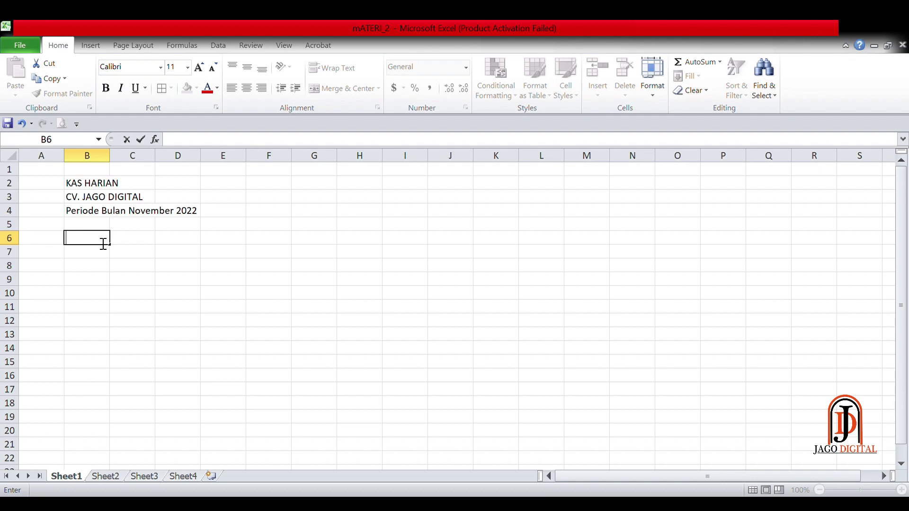
{"action": "type", "text": "TANGGAL"}
{"action": "key", "text": "Tab"}
{"action": "type", "text": "U"}
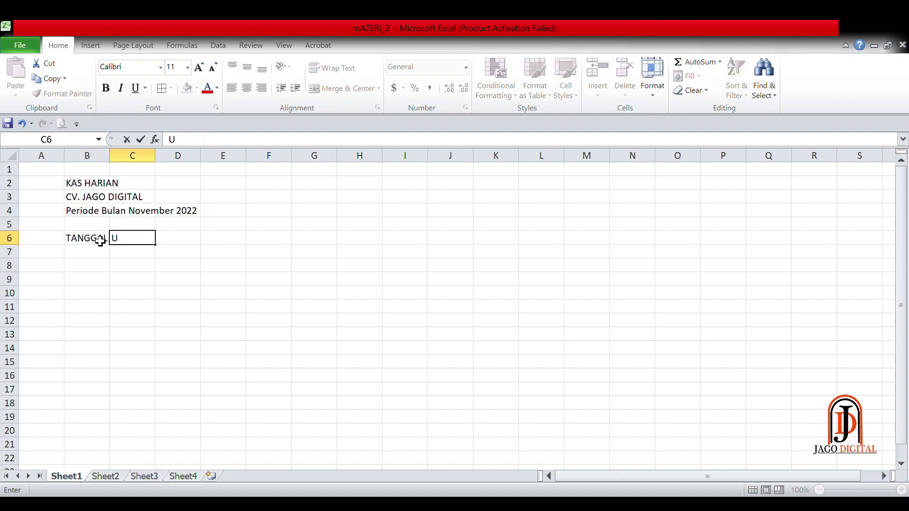
{"action": "type", "text": "RAIAN"}
{"action": "key", "text": "Tab"}
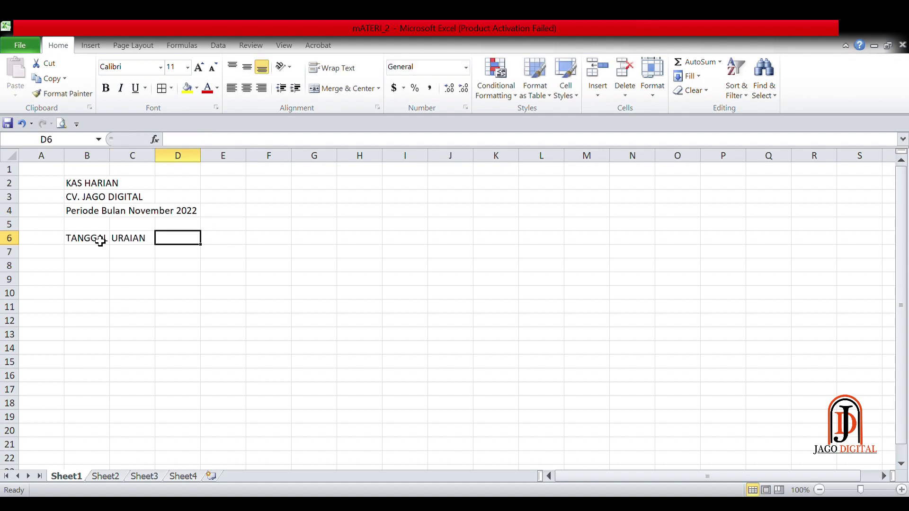
Step: Enter the remaining column headers "DEBET", "KREDIT" and "SALDO" in cells D6, E6 and F6
{"action": "type", "text": "DEBET"}
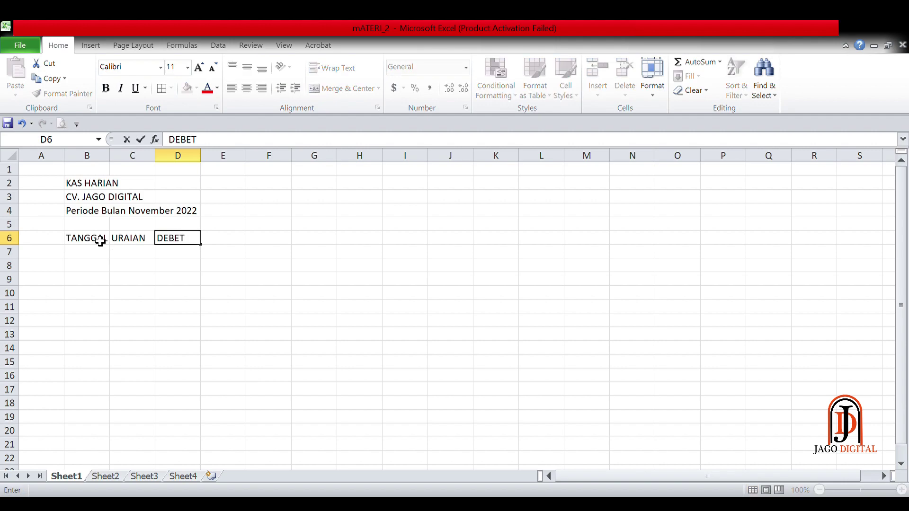
{"action": "key", "text": "Tab"}
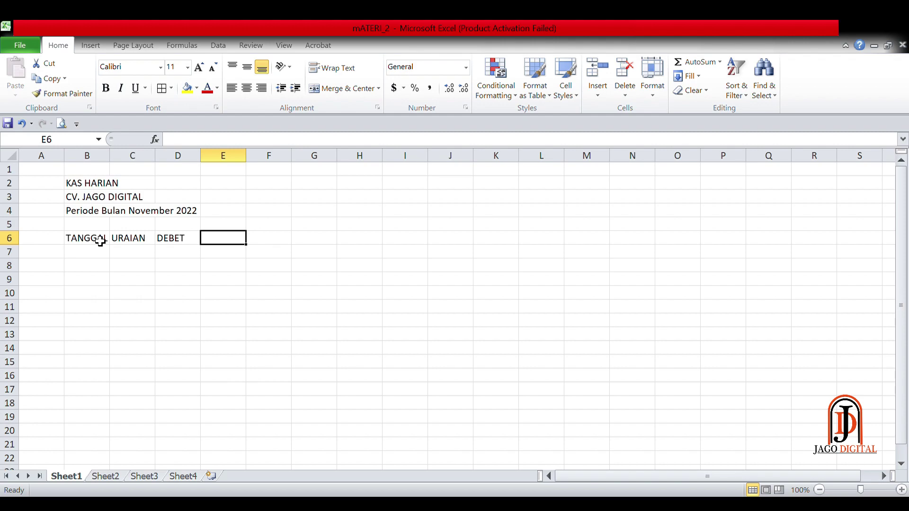
{"action": "type", "text": "KREDIT"}
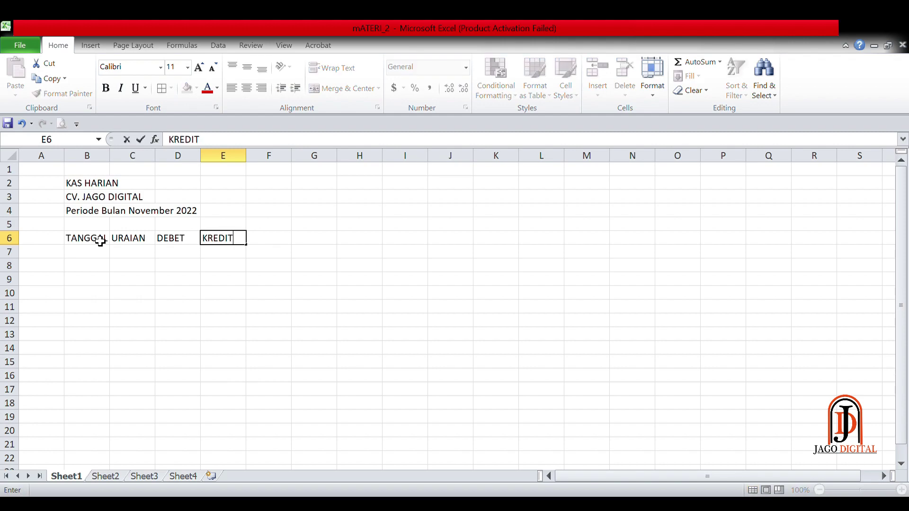
{"action": "key", "text": "Tab"}
{"action": "type", "text": "SALDO"}
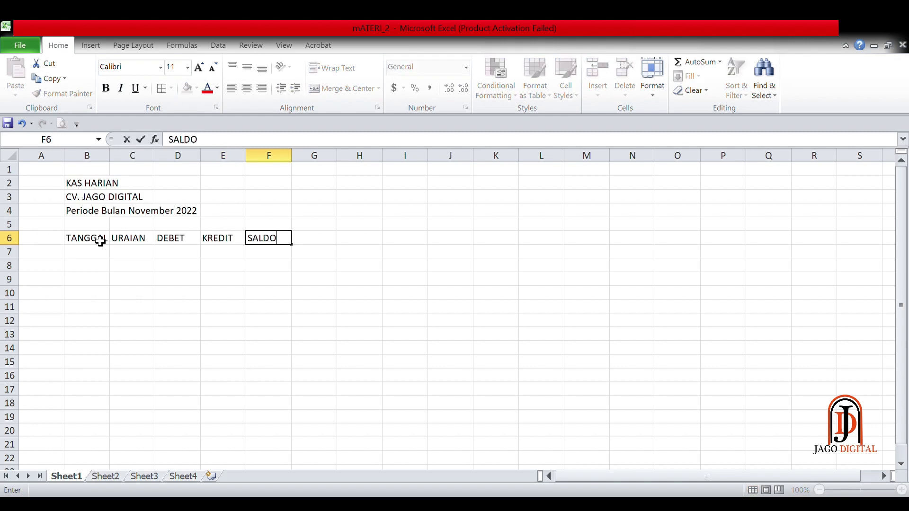
{"action": "key", "text": "Down"}
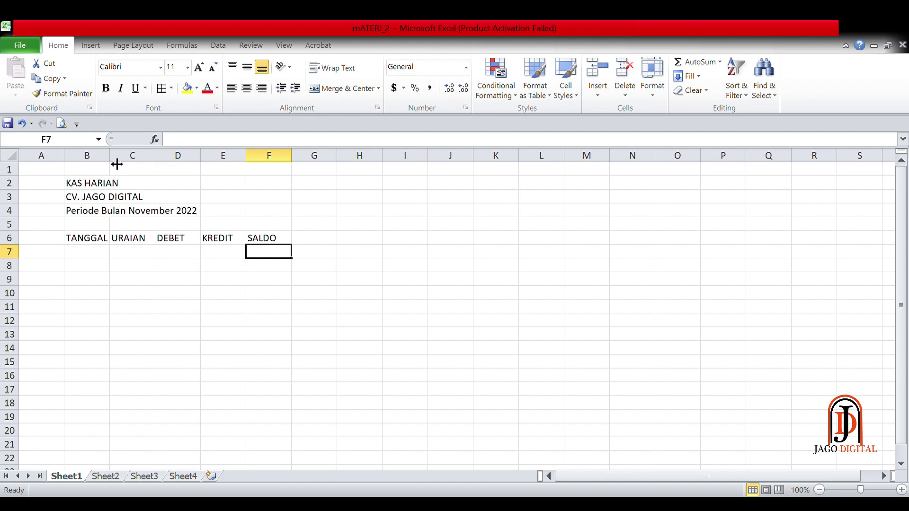
Step: Widen columns B, C and D of the cash table, making the URAIAN column the widest
{"action": "left_click_drag", "start_coordinate": [117, 164], "coordinate": [129, 162]}
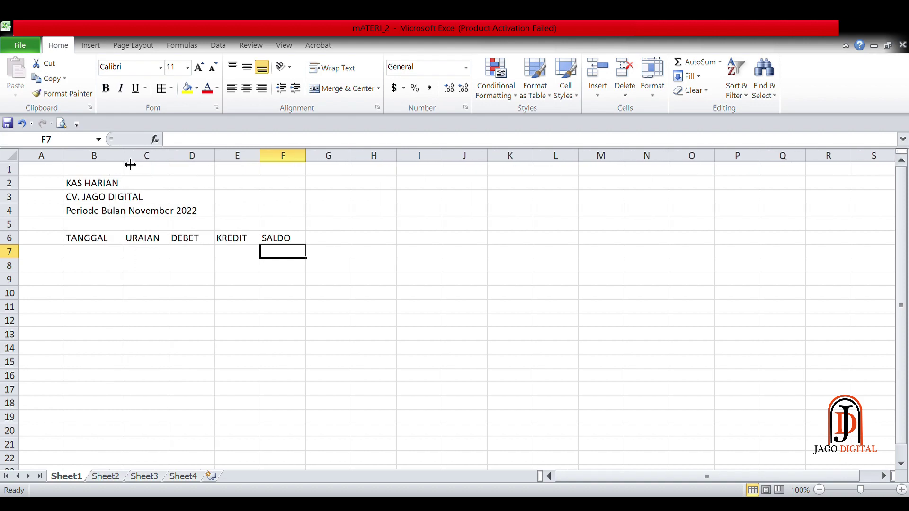
{"action": "left_click", "coordinate": [91, 252]}
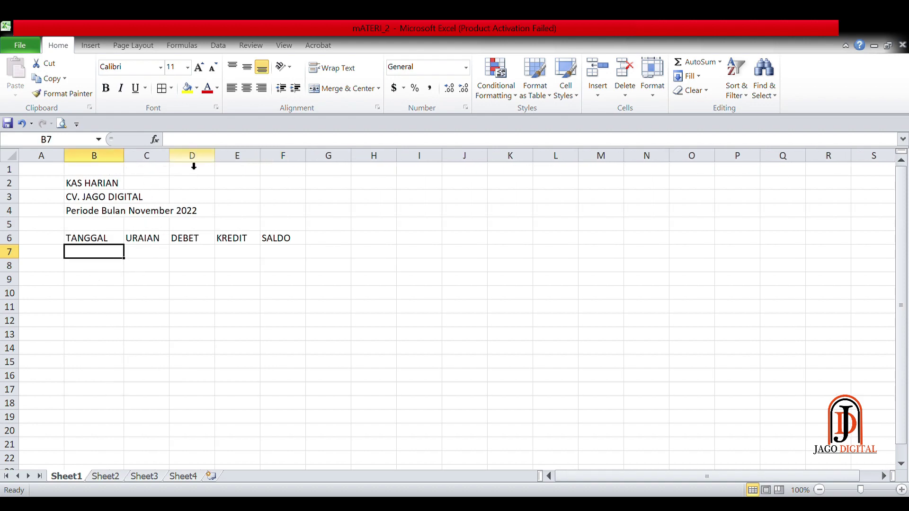
{"action": "left_click_drag", "start_coordinate": [170, 164], "coordinate": [281, 155]}
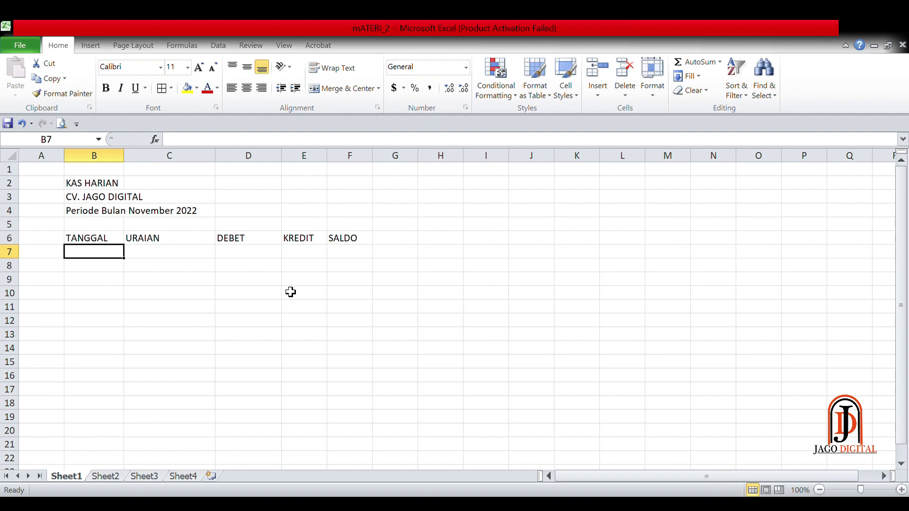
Step: Center the header cells B6:F6 both horizontally and vertically
{"action": "left_click_drag", "start_coordinate": [99, 241], "coordinate": [348, 240]}
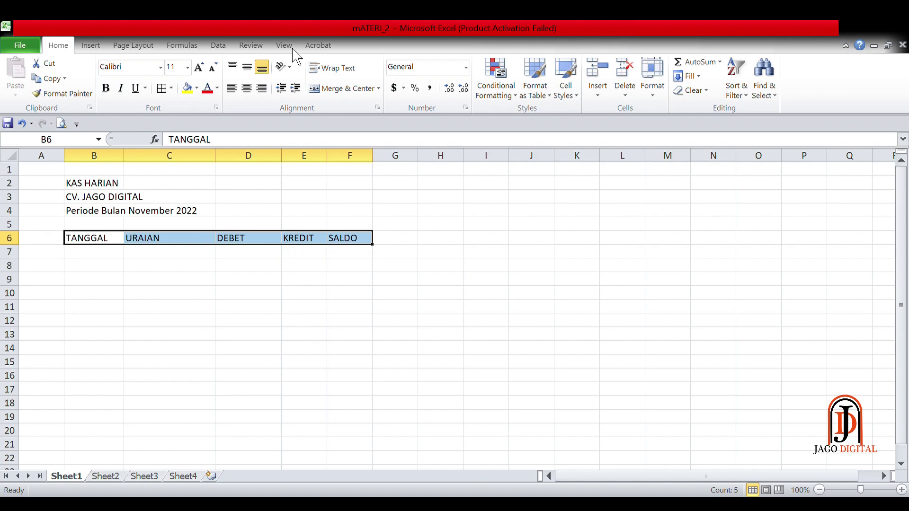
{"action": "left_click", "coordinate": [247, 88]}
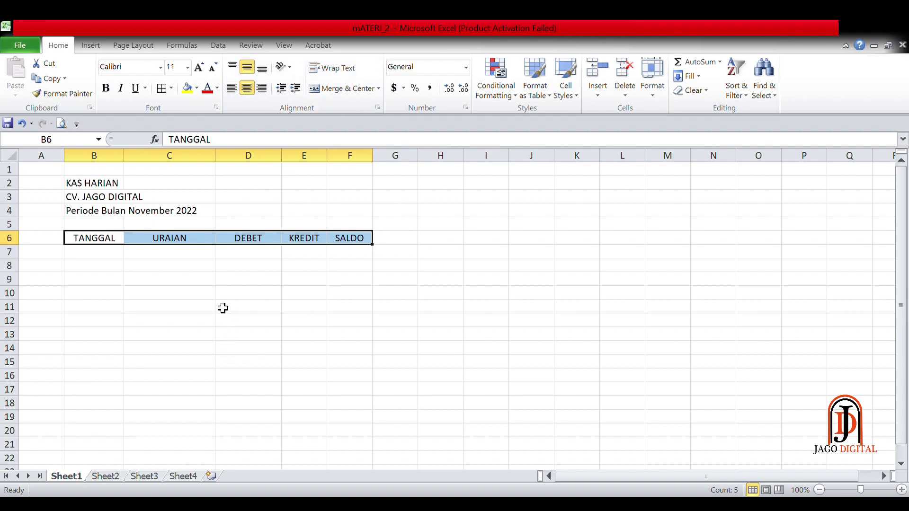
{"action": "left_click", "coordinate": [190, 282]}
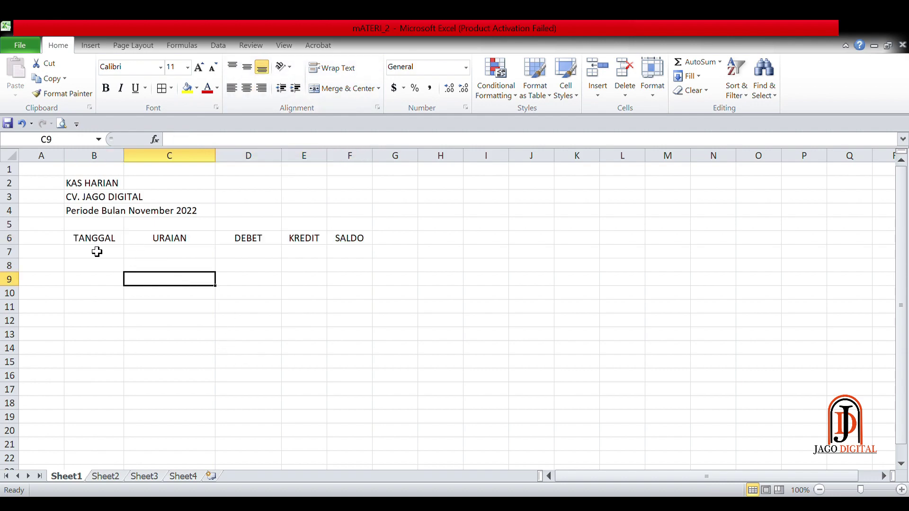
Step: Apply all borders to the table range B6:F22, including the header row
{"action": "left_click_drag", "start_coordinate": [105, 242], "coordinate": [337, 458]}
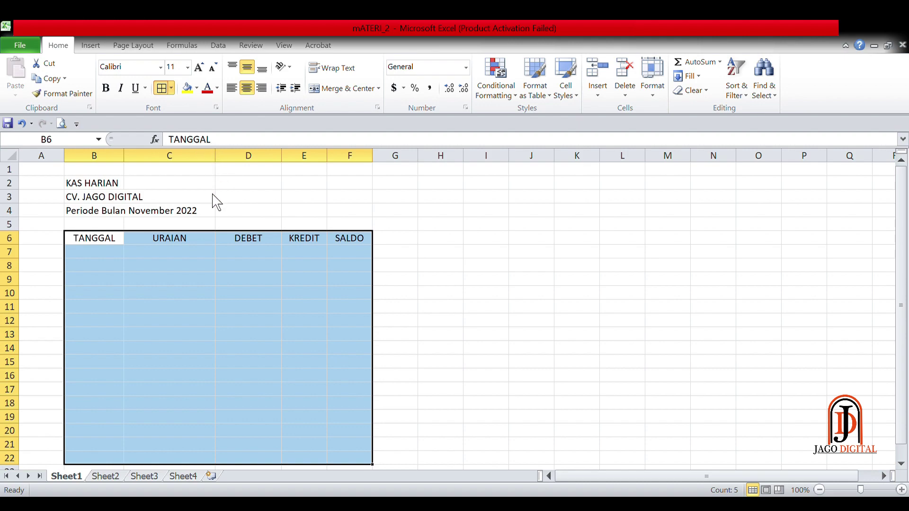
{"action": "left_click", "coordinate": [260, 308]}
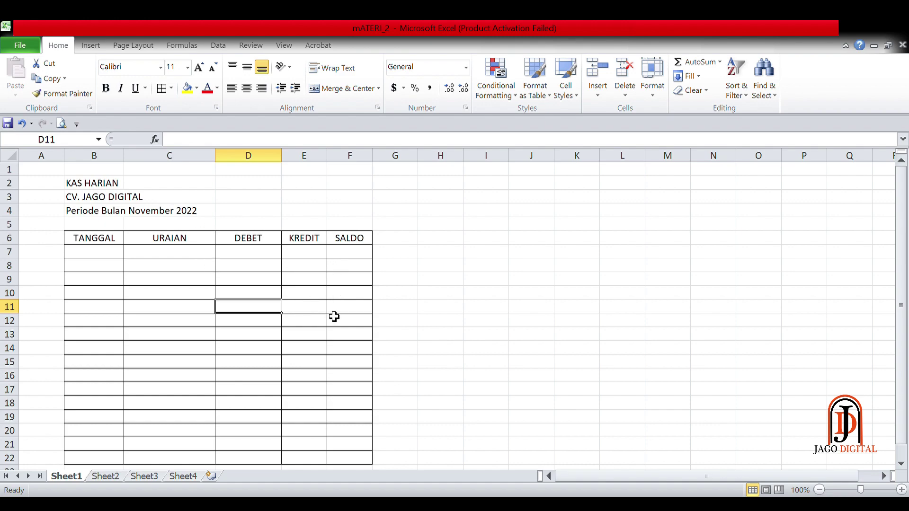
Step: Set the number format of the empty TANGGAL cells B7:B22 to Date
{"action": "left_click", "coordinate": [114, 257]}
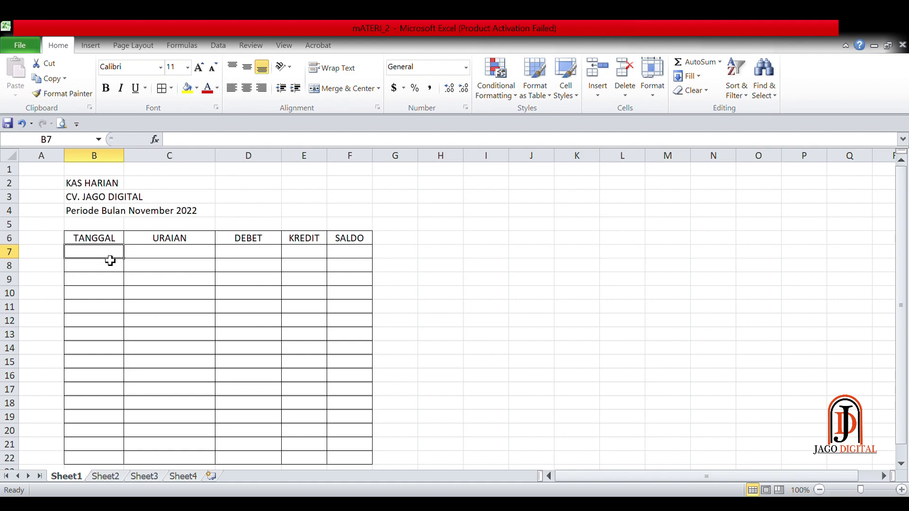
{"action": "left_click_drag", "start_coordinate": [108, 254], "coordinate": [116, 457]}
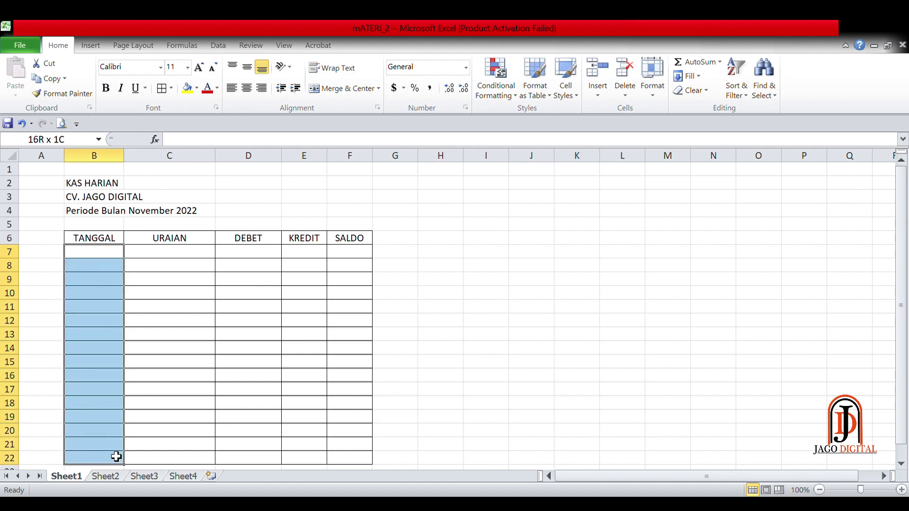
{"action": "left_click_drag", "start_coordinate": [119, 258], "coordinate": [104, 429]}
{"action": "left_click", "coordinate": [102, 377]}
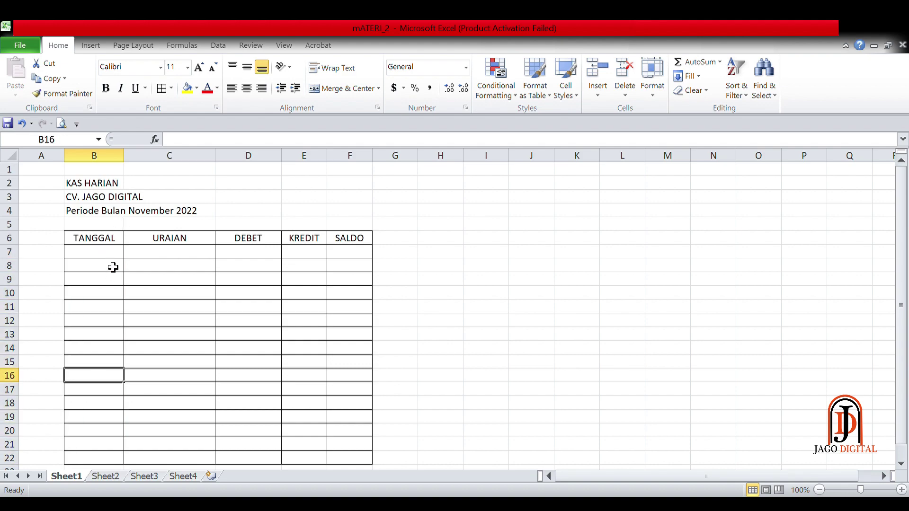
{"action": "left_click_drag", "start_coordinate": [112, 258], "coordinate": [119, 465]}
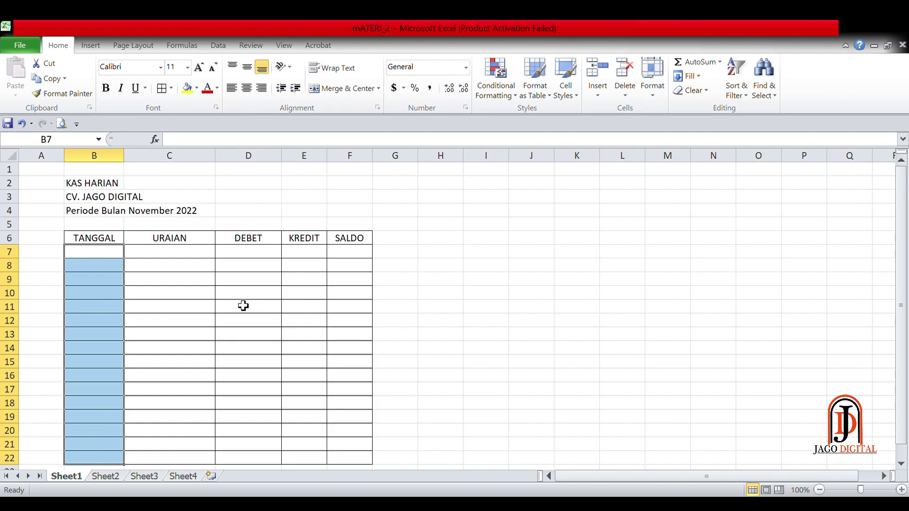
{"action": "left_click", "coordinate": [113, 253]}
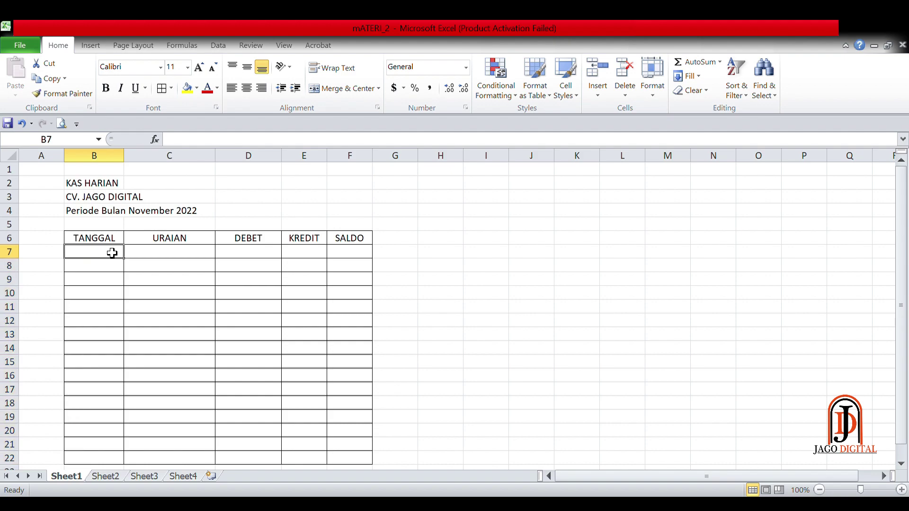
{"action": "left_click_drag", "start_coordinate": [115, 257], "coordinate": [114, 455]}
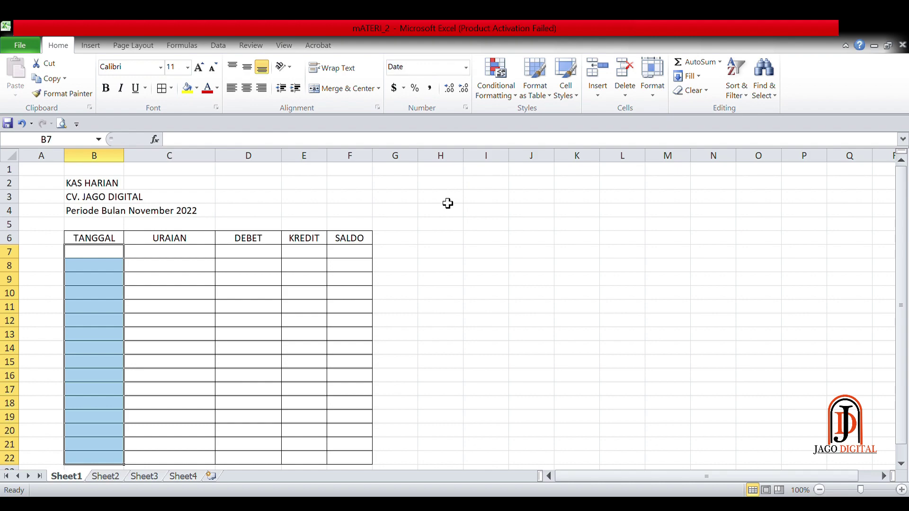
Step: Enter the date 11/1/2022 in the first TANGGAL cell, B7
{"action": "left_click", "coordinate": [183, 306]}
{"action": "left_click", "coordinate": [87, 254]}
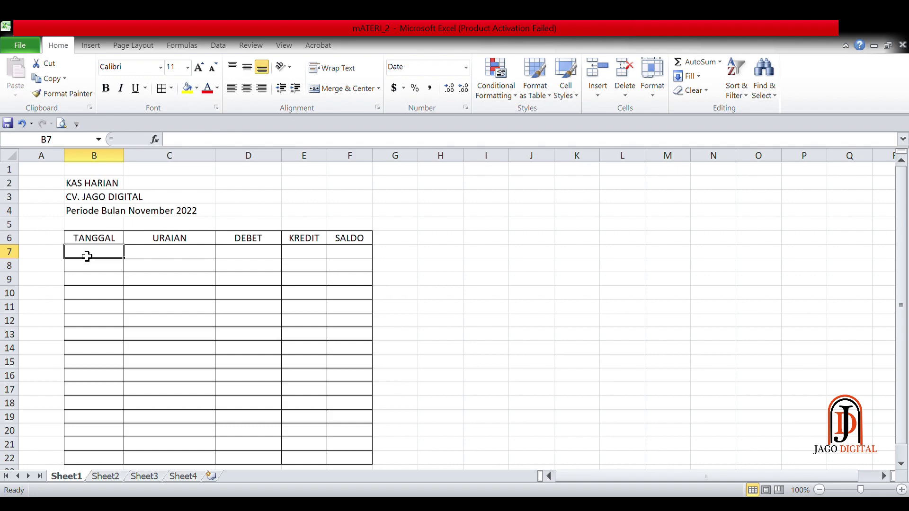
{"action": "type", "text": "11/"}
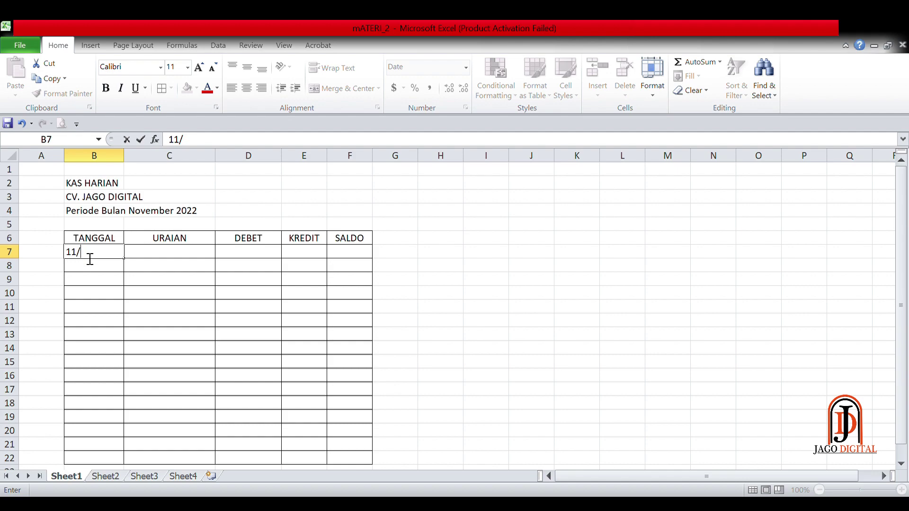
{"action": "type", "text": "1/2022"}
{"action": "key", "text": "Tab"}
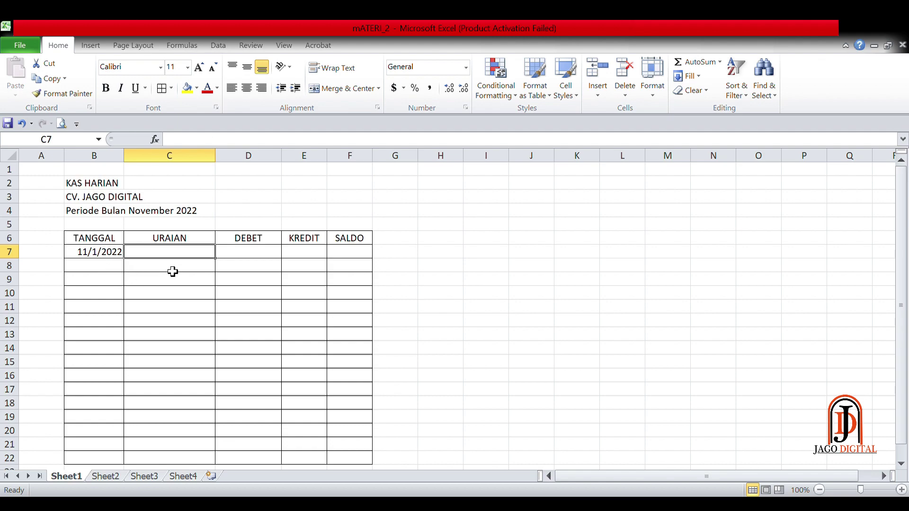
Step: Widen the URAIAN column slightly and enter "Saldo bulan lalu" as the description in C7
{"action": "left_click_drag", "start_coordinate": [224, 165], "coordinate": [234, 165]}
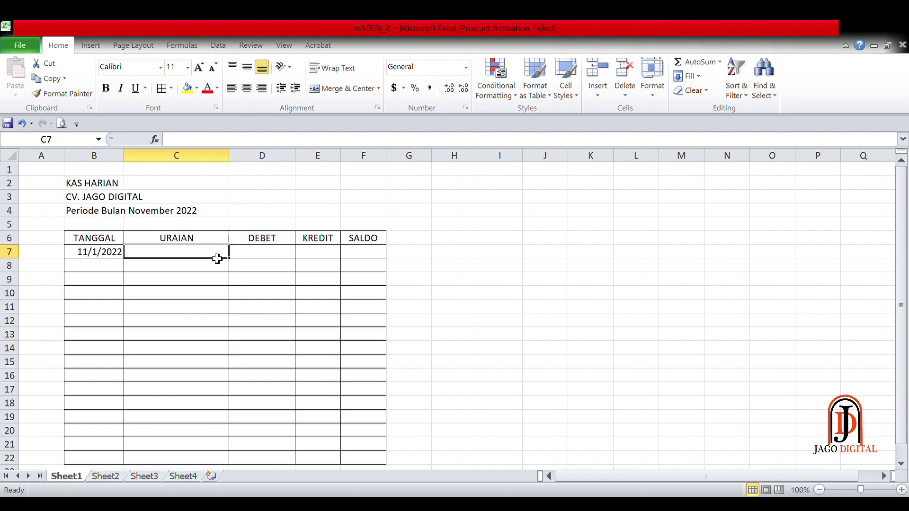
{"action": "type", "text": "Saldo Ka"}
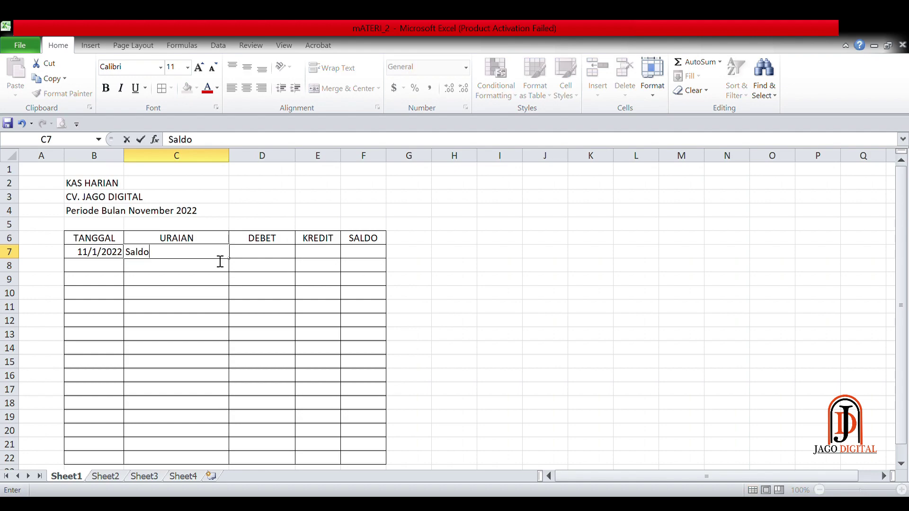
{"action": "key", "text": "BackSpace"}
{"action": "key", "text": "BackSpace"}
{"action": "type", "text": "bulan "}
{"action": "type", "text": "s"}
{"action": "key", "text": "BackSpace"}
{"action": "type", "text": "lalu"}
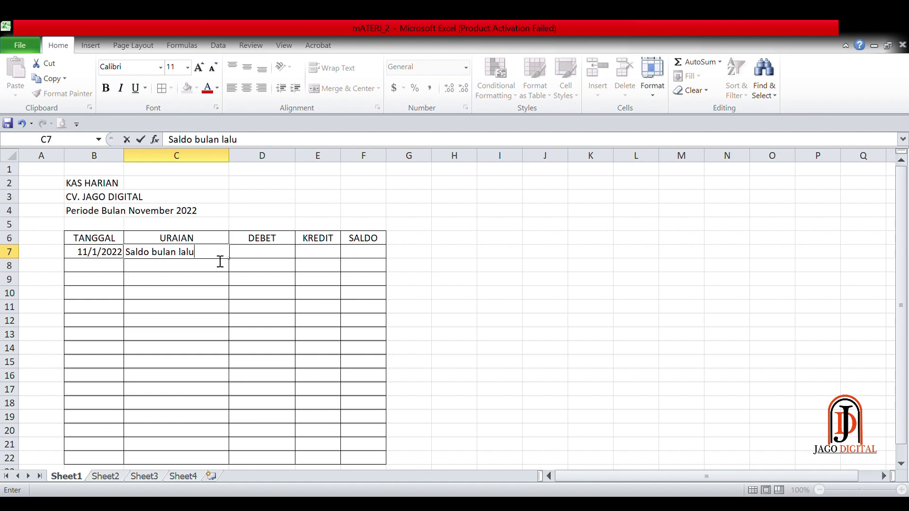
{"action": "key", "text": "Tab"}
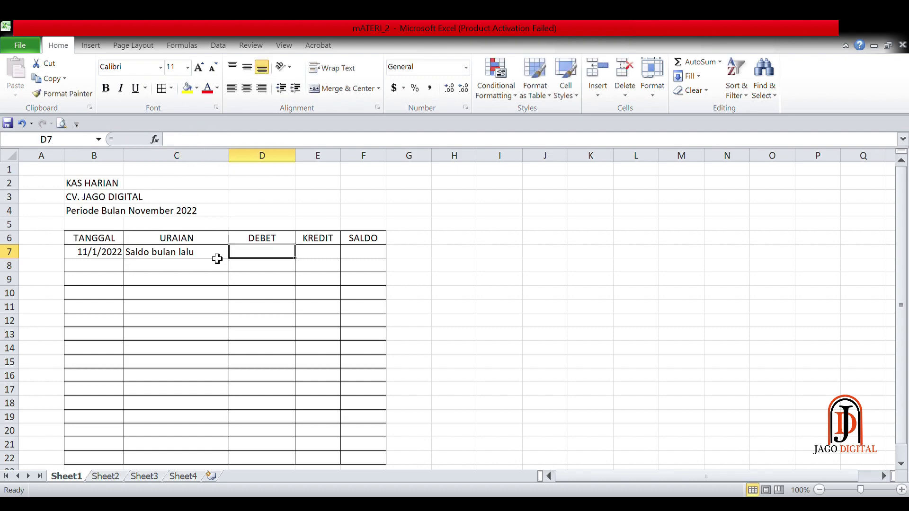
Step: Enter 20000000 as the DEBET amount for the opening balance in D7
{"action": "type", "text": "2"}
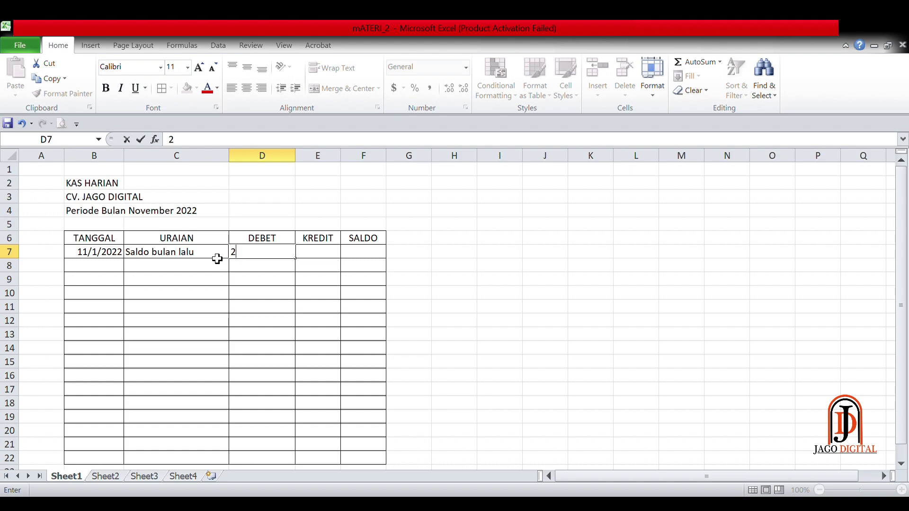
{"action": "type", "text": "0000000"}
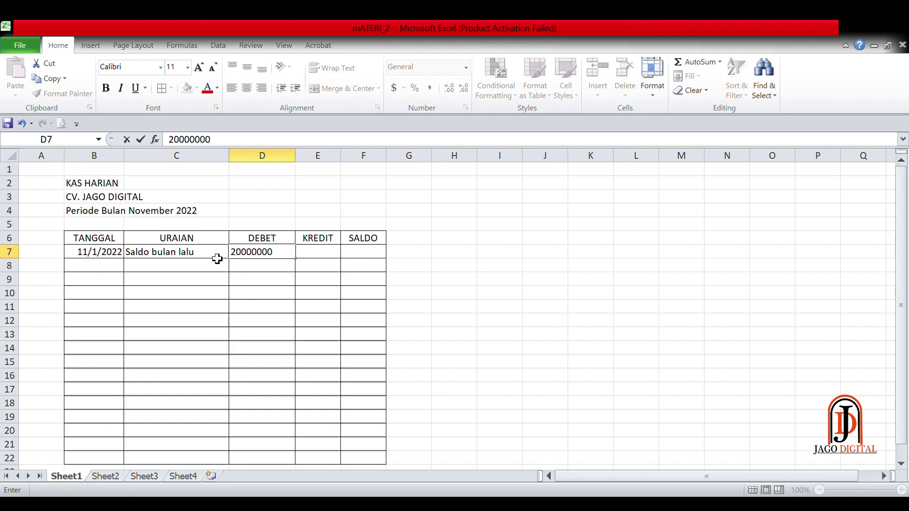
{"action": "key", "text": "Return"}
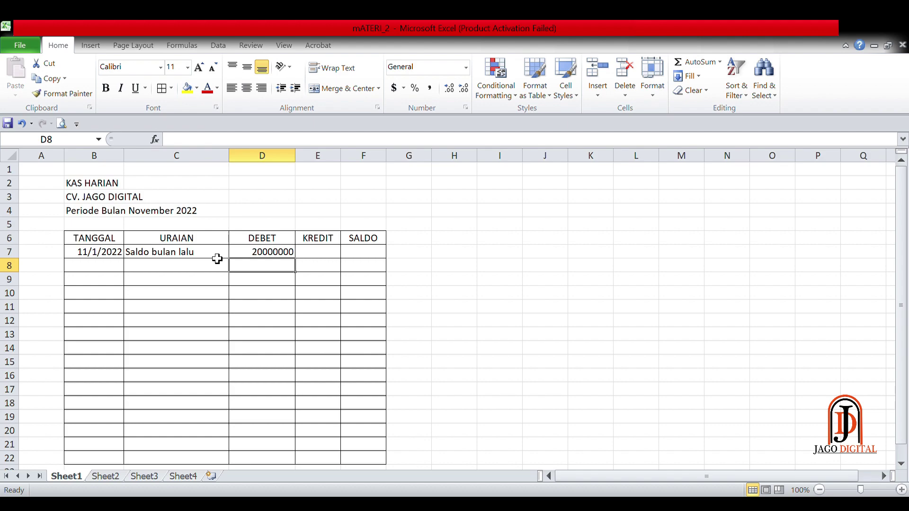
Step: Format columns D to F with the comma style and no decimal places
{"action": "left_click", "coordinate": [277, 255]}
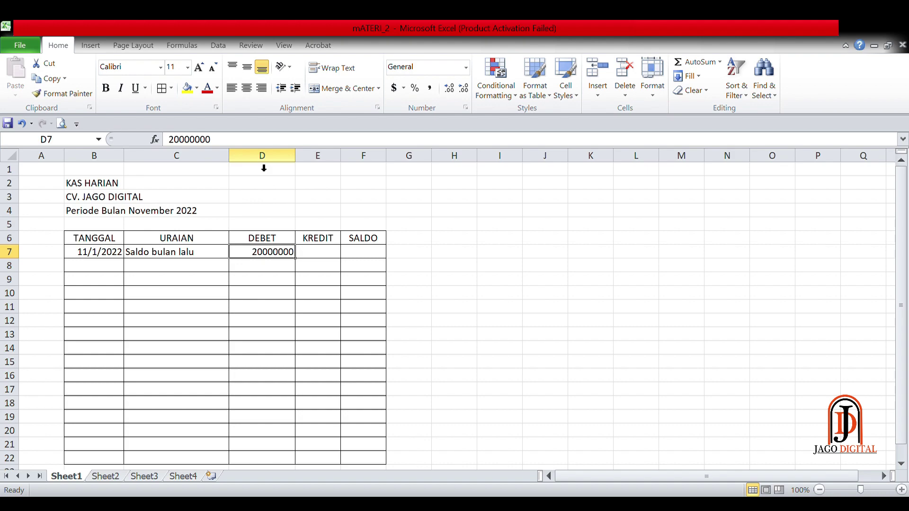
{"action": "left_click_drag", "start_coordinate": [264, 168], "coordinate": [364, 167]}
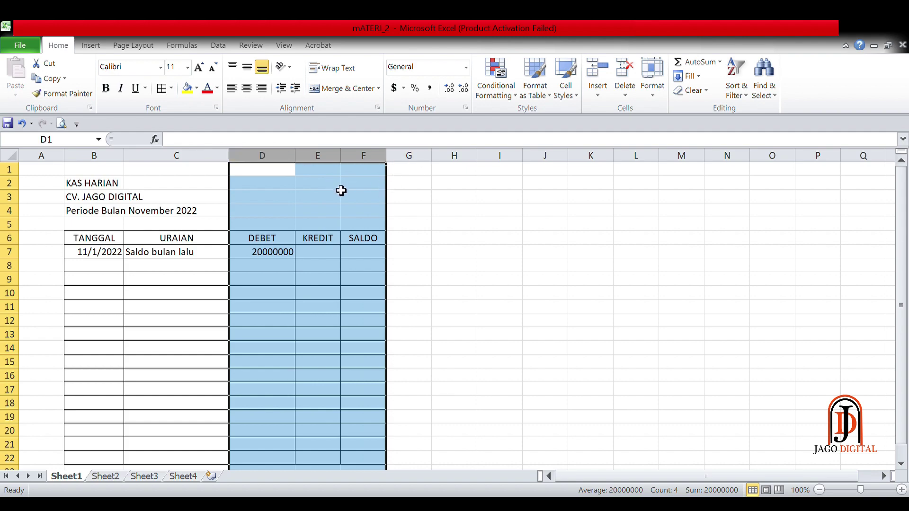
{"action": "left_click", "coordinate": [429, 88]}
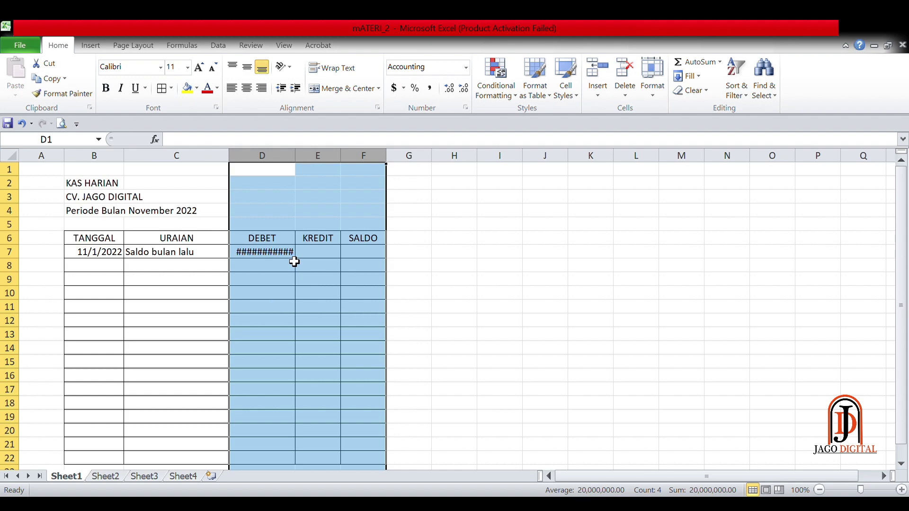
{"action": "double_click", "coordinate": [301, 162]}
{"action": "key", "text": "ctrl+z"}
{"action": "left_click", "coordinate": [463, 88]}
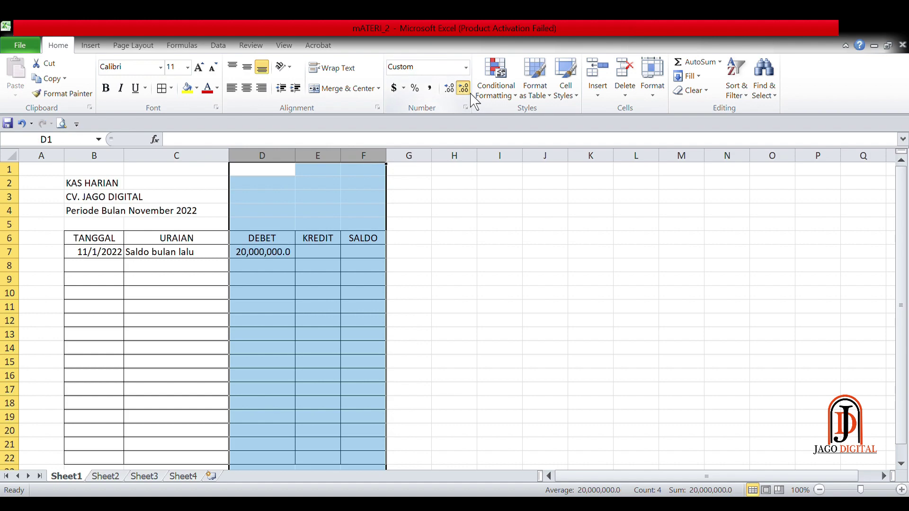
{"action": "left_click", "coordinate": [463, 88]}
{"action": "left_click", "coordinate": [301, 326]}
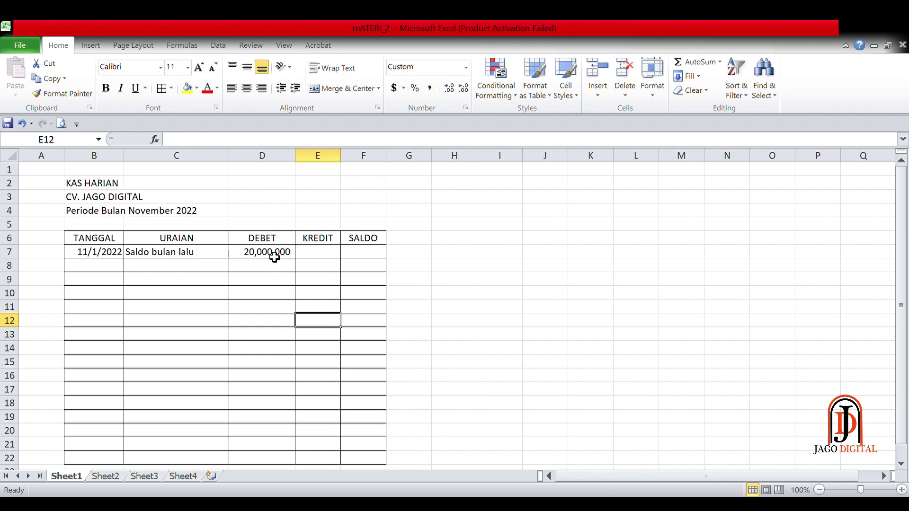
Step: Enter a formula in the SALDO cell F7 that takes its value from the DEBET cell D7
{"action": "left_click", "coordinate": [358, 257]}
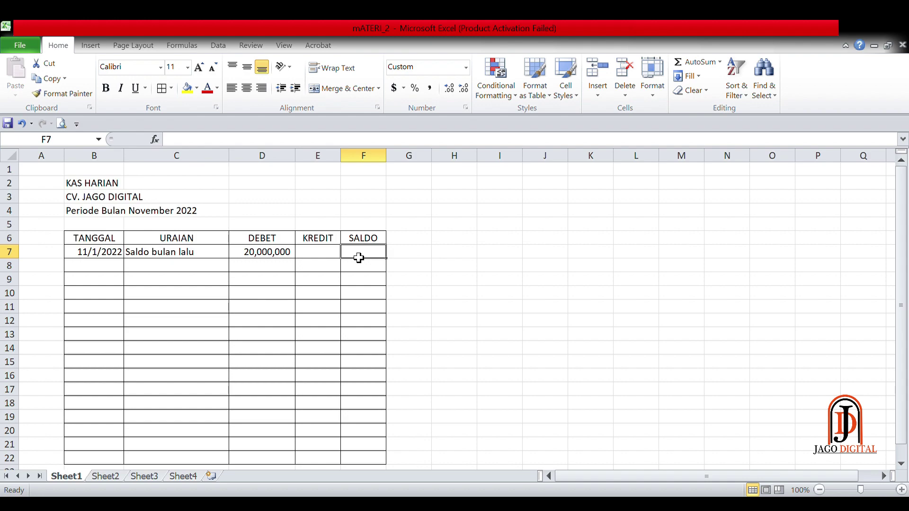
{"action": "type", "text": "="}
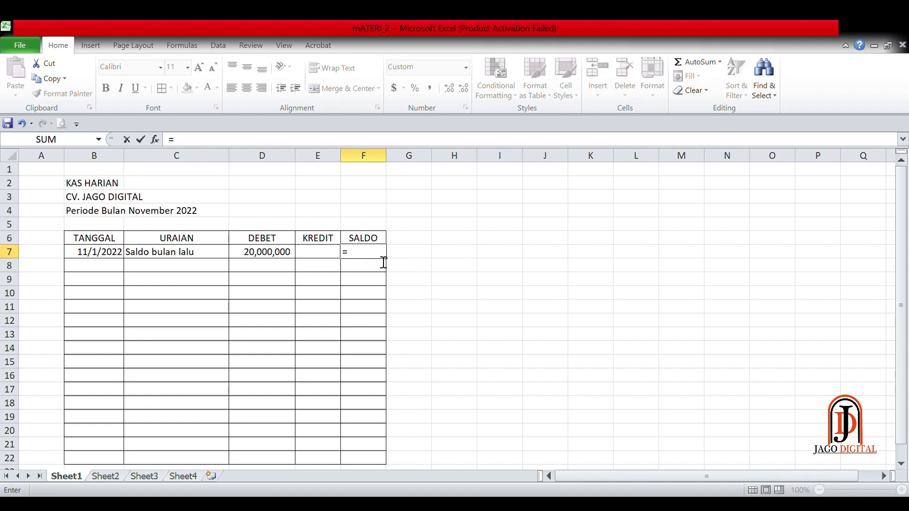
{"action": "left_click", "coordinate": [289, 255]}
{"action": "key", "text": "Return"}
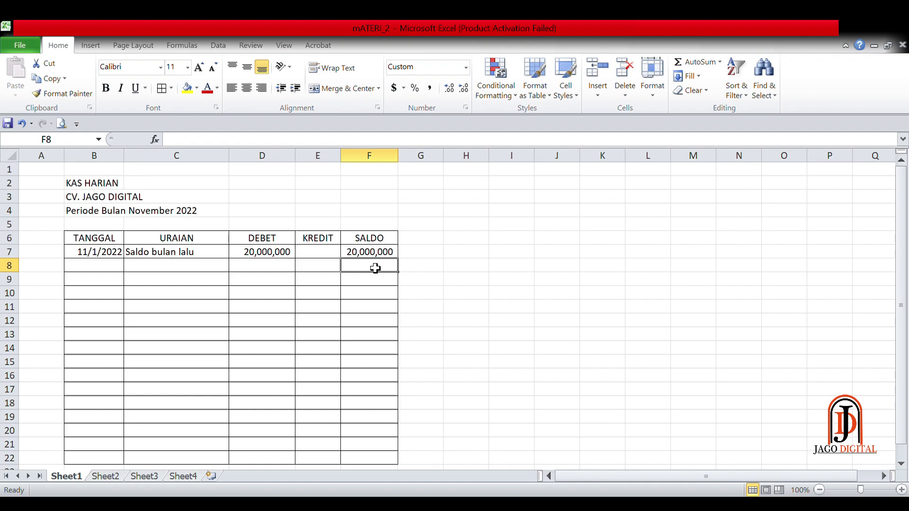
{"action": "left_click", "coordinate": [328, 257]}
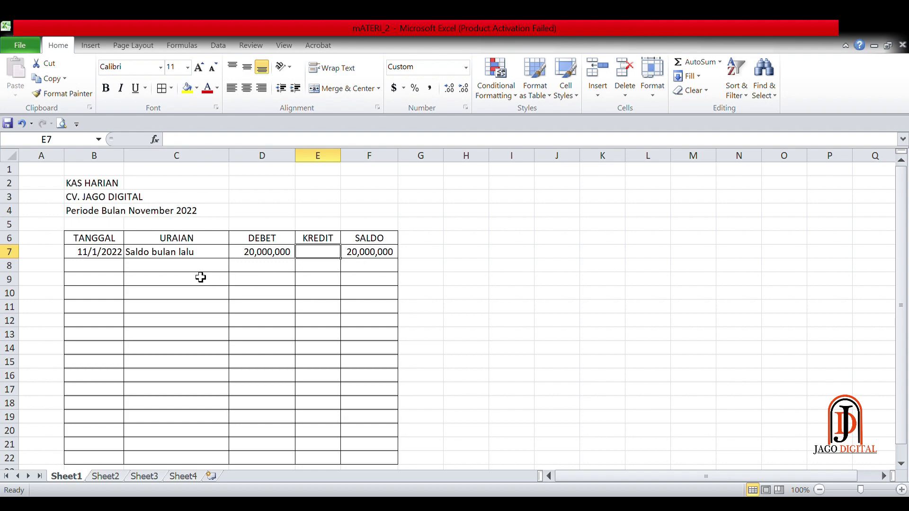
Step: Enter the date 11/1/2022 for the second transaction in B8
{"action": "left_click", "coordinate": [108, 270]}
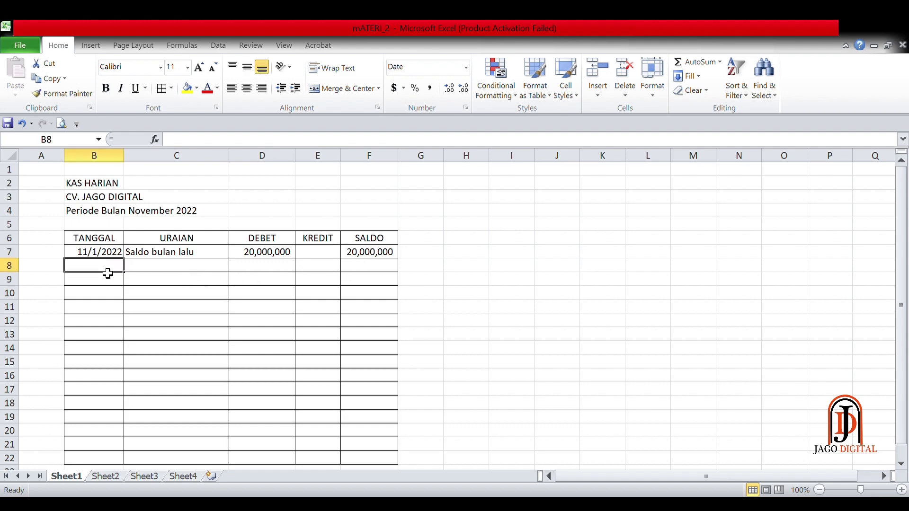
{"action": "type", "text": "11"}
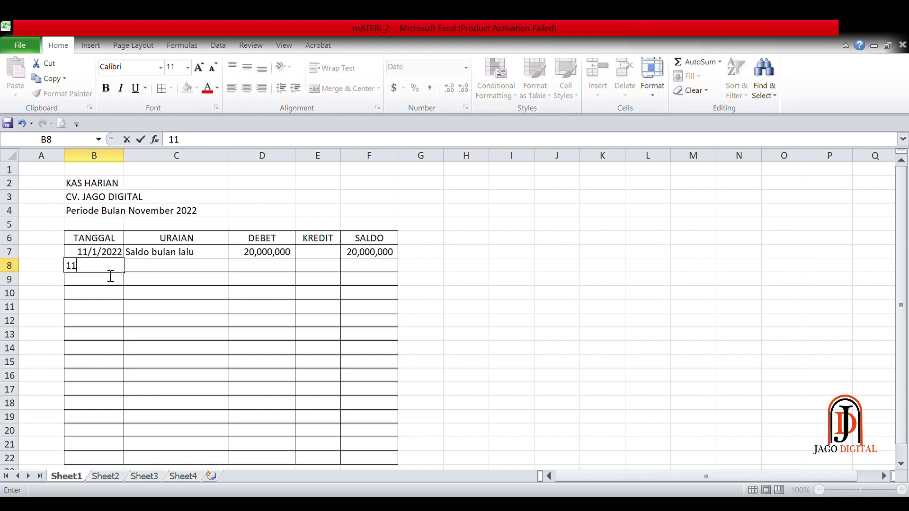
{"action": "type", "text": "/1/2022"}
{"action": "key", "text": "Tab"}
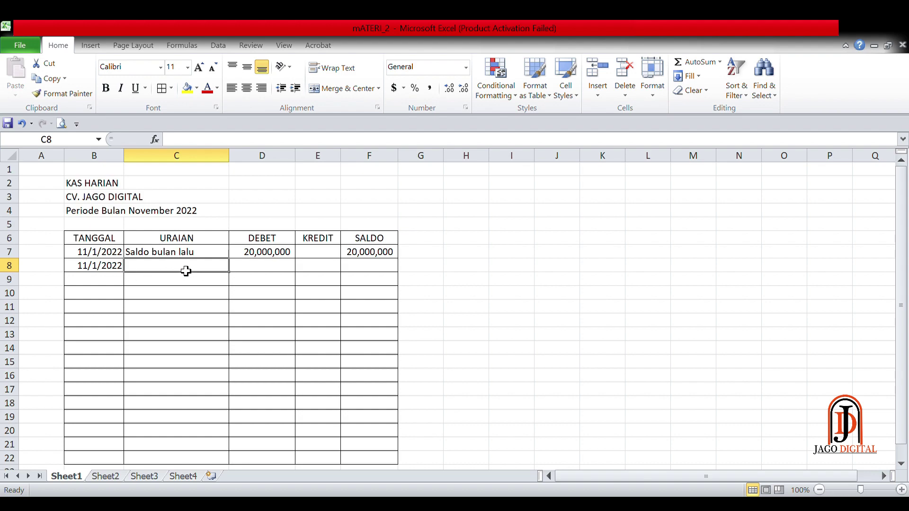
Step: Enter "Pembelian Alat Perusahaan" as the description in C8 and widen column C to fit it
{"action": "type", "text": "Pembelia"}
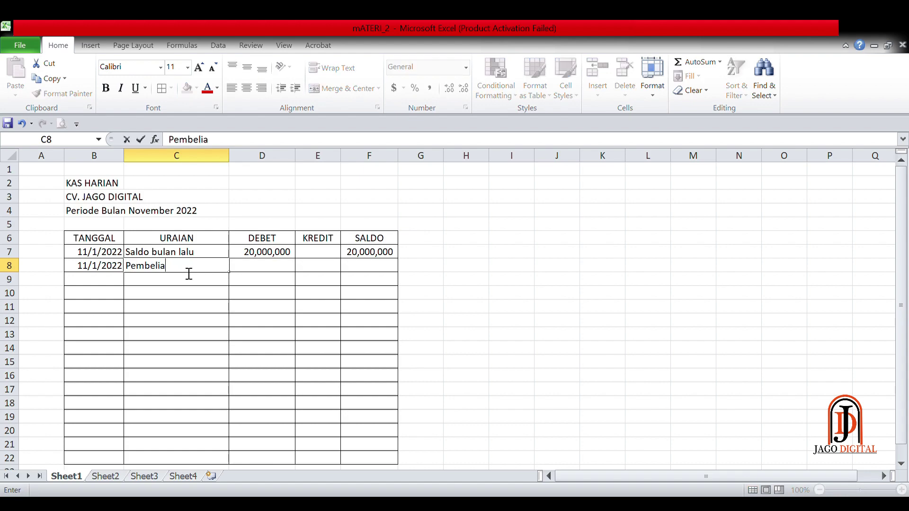
{"action": "type", "text": "n Alat Perusahaan"}
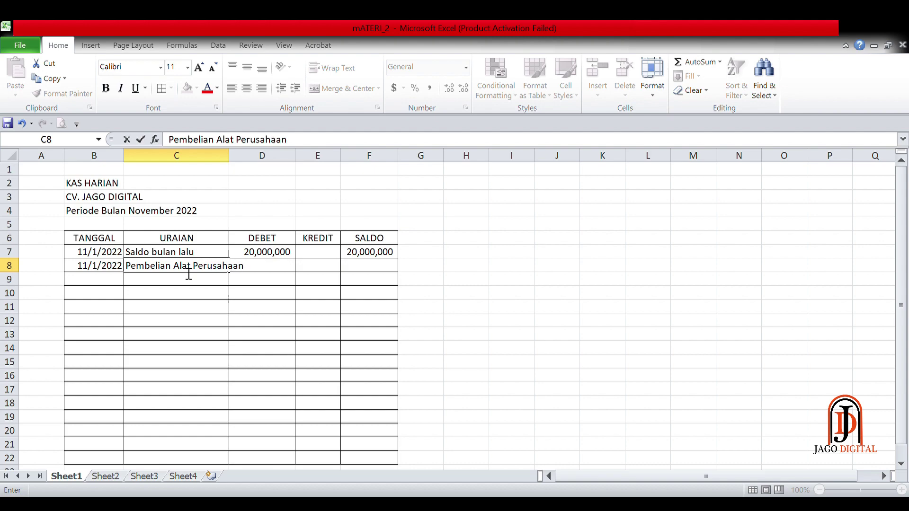
{"action": "key", "text": "Tab"}
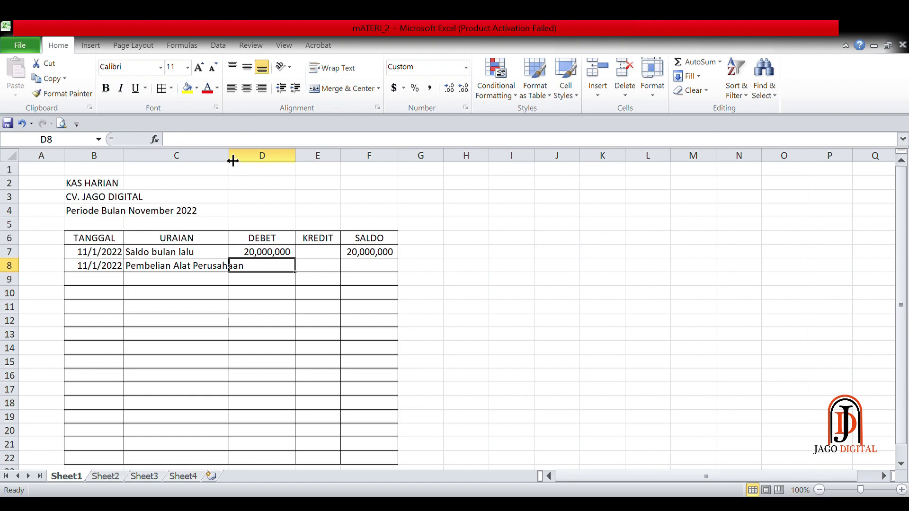
{"action": "left_click_drag", "start_coordinate": [237, 162], "coordinate": [247, 163]}
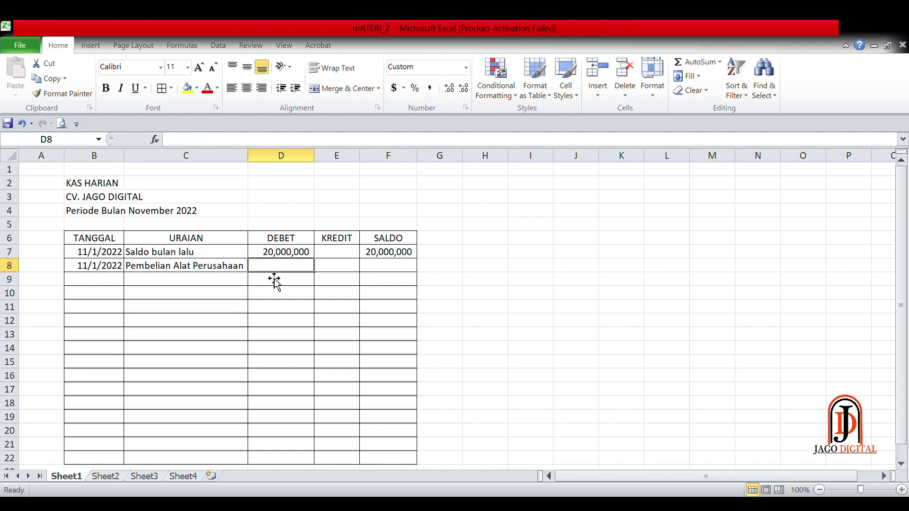
Step: Enter 5,000,000 as the KREDIT amount for the equipment purchase in E8
{"action": "key", "text": "Right"}
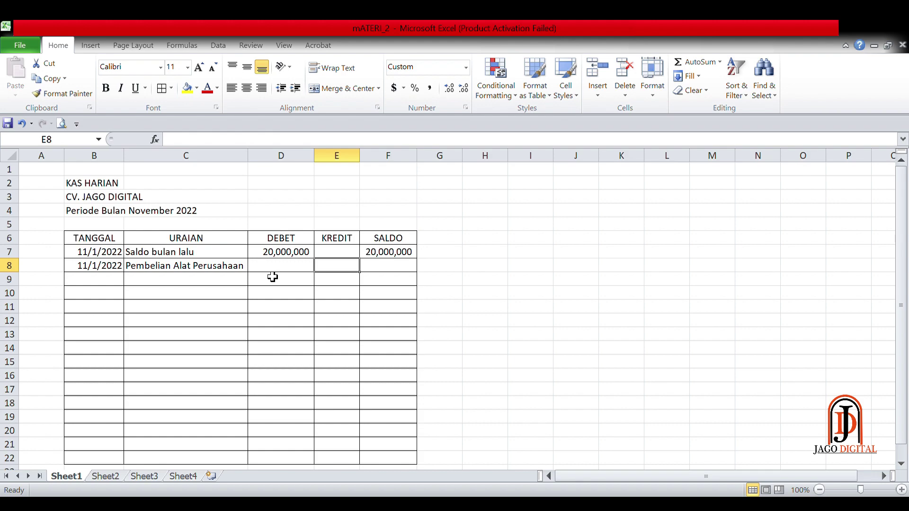
{"action": "type", "text": "5"}
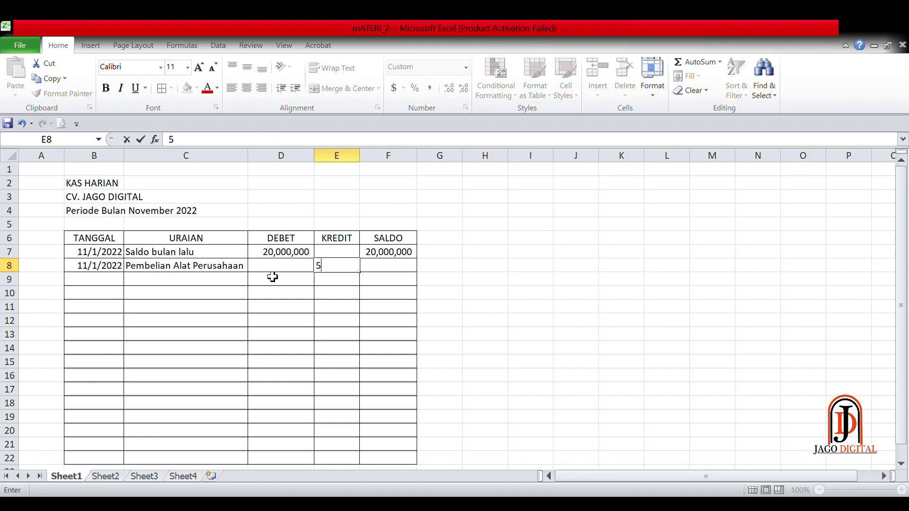
{"action": "type", "text": ",000,000"}
{"action": "key", "text": "Return"}
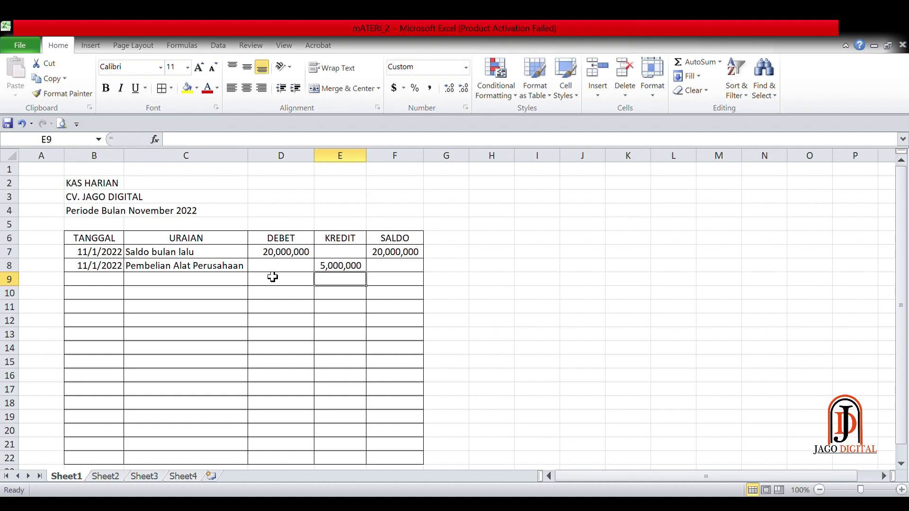
Step: Enter the running balance formula =F7+D8-E8 in the SALDO cell F8
{"action": "left_click", "coordinate": [409, 271]}
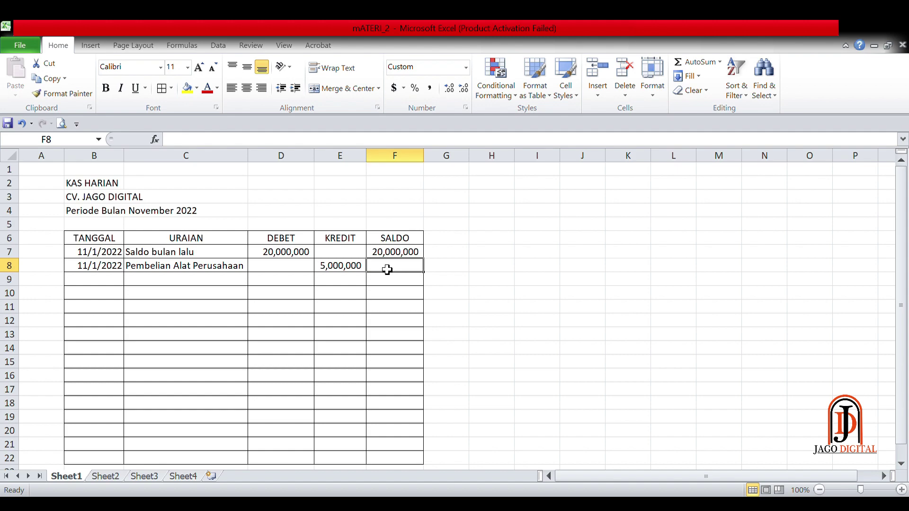
{"action": "type", "text": "="}
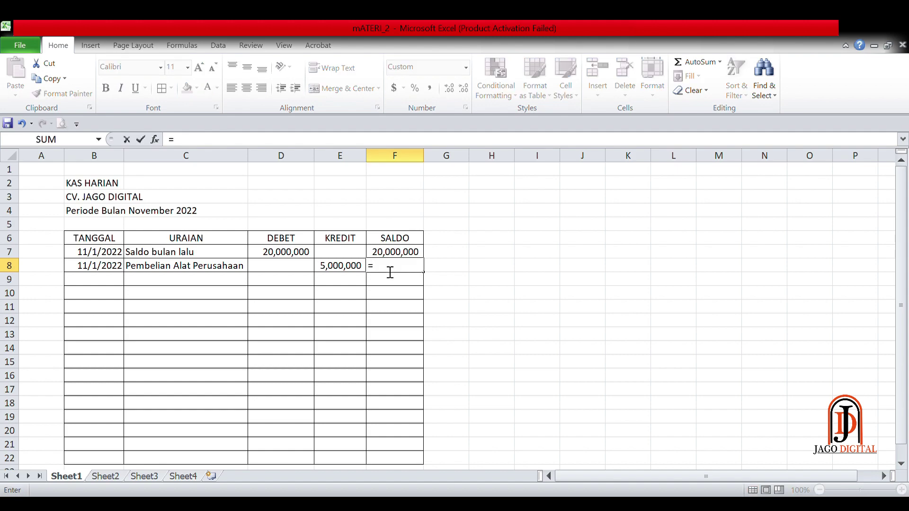
{"action": "left_click", "coordinate": [408, 254]}
{"action": "type", "text": "+"}
{"action": "left_click", "coordinate": [304, 270]}
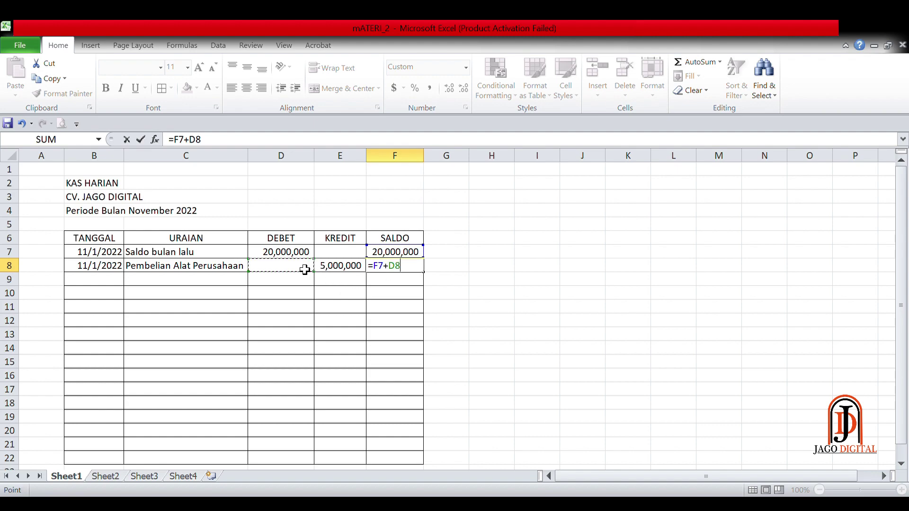
{"action": "type", "text": "-"}
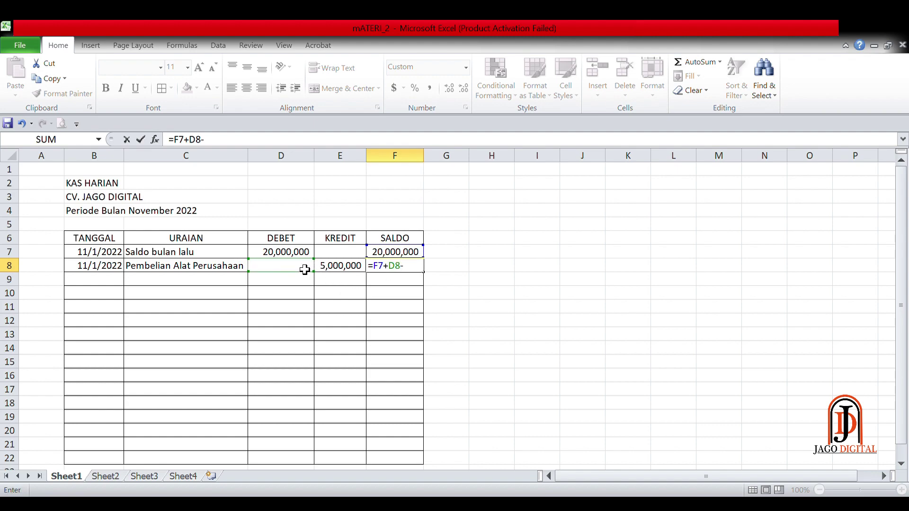
{"action": "left_click", "coordinate": [331, 271]}
{"action": "key", "text": "Return"}
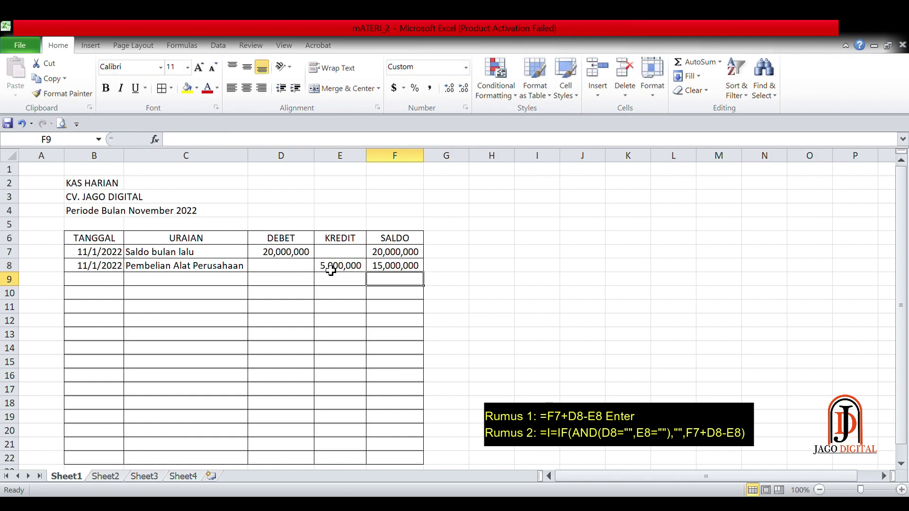
Step: Widen the SALDO and KREDIT columns to fit their amounts
{"action": "left_click", "coordinate": [411, 270]}
{"action": "scroll", "coordinate": [419, 275], "scroll_direction": "down", "scroll_amount": 1}
{"action": "scroll", "coordinate": [419, 275], "scroll_direction": "down", "scroll_amount": 1}
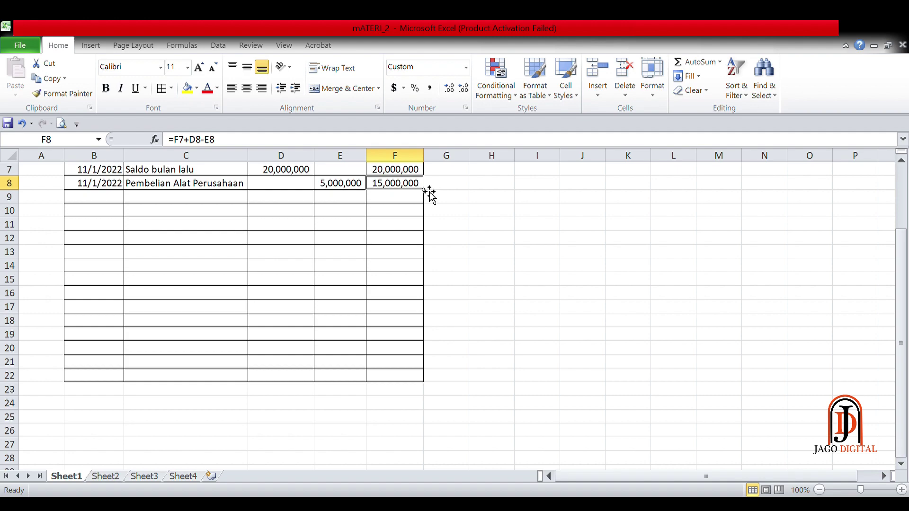
{"action": "scroll", "coordinate": [476, 244], "scroll_direction": "down", "scroll_amount": 1}
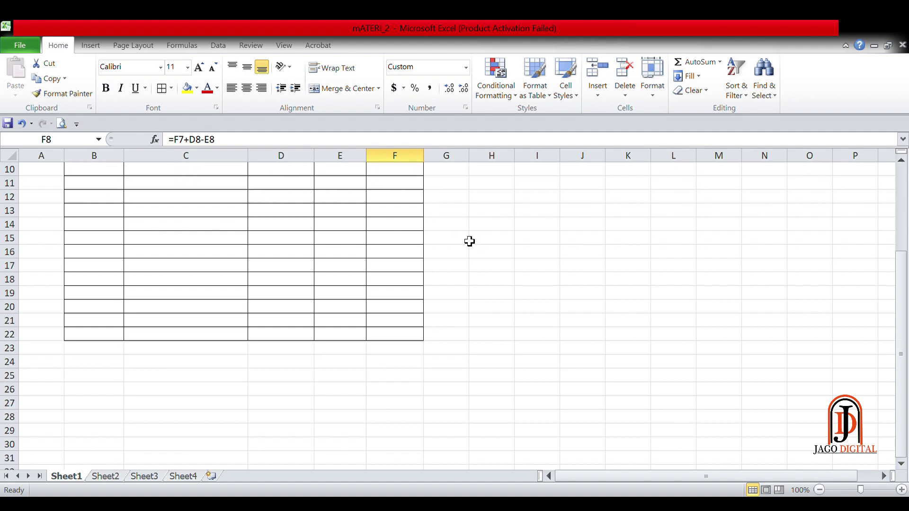
{"action": "scroll", "coordinate": [469, 242], "scroll_direction": "up", "scroll_amount": 2}
{"action": "scroll", "coordinate": [463, 251], "scroll_direction": "up", "scroll_amount": 3}
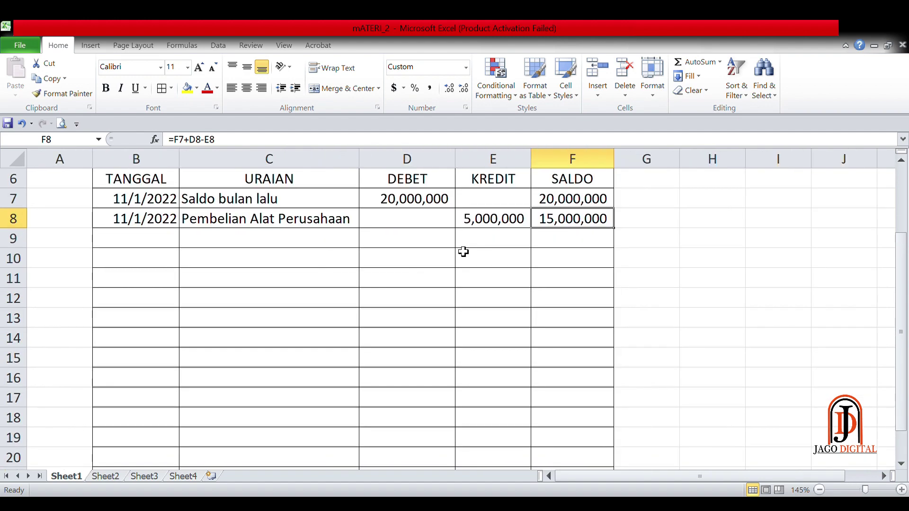
{"action": "scroll", "coordinate": [645, 223], "scroll_direction": "up", "scroll_amount": 1}
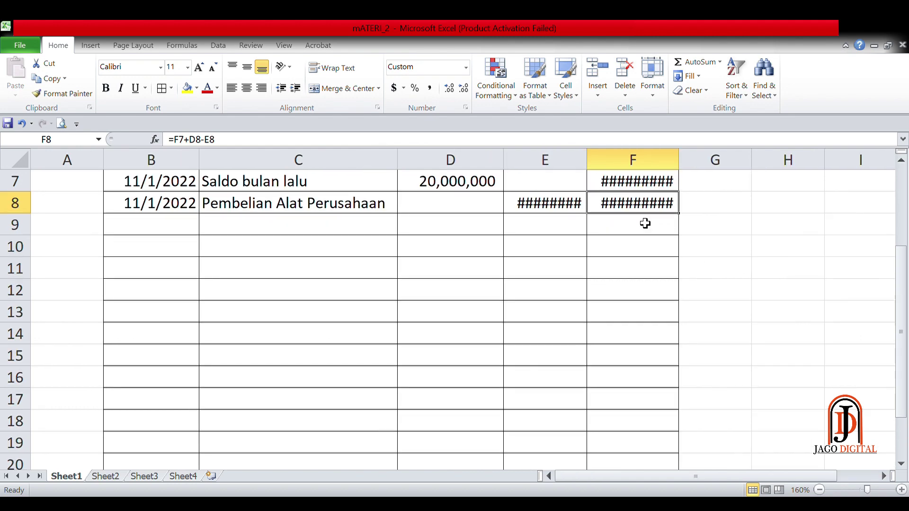
{"action": "scroll", "coordinate": [900, 284], "scroll_direction": "up", "scroll_amount": 1}
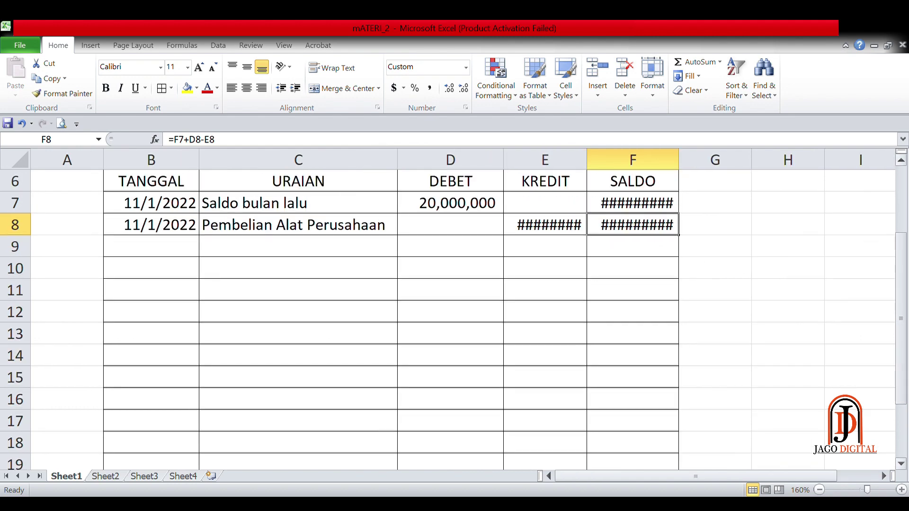
{"action": "scroll", "coordinate": [647, 265], "scroll_direction": "up", "scroll_amount": 1}
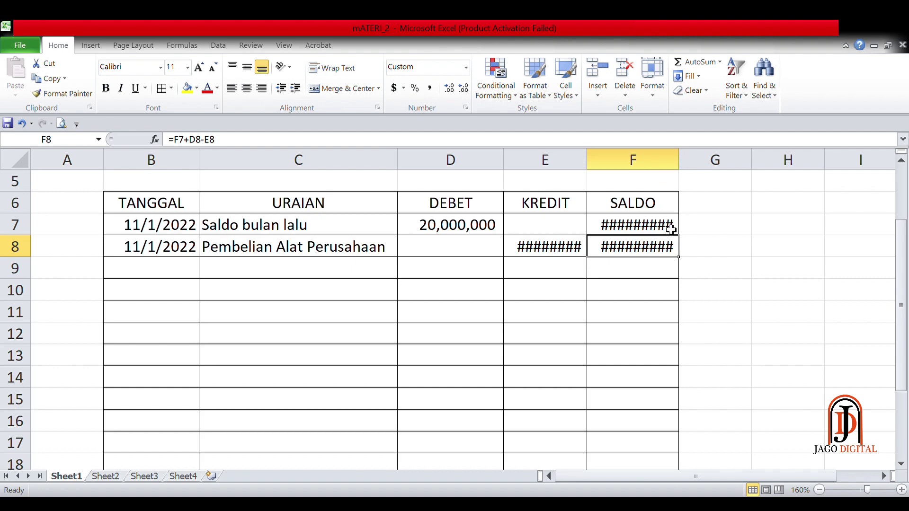
{"action": "double_click", "coordinate": [683, 164]}
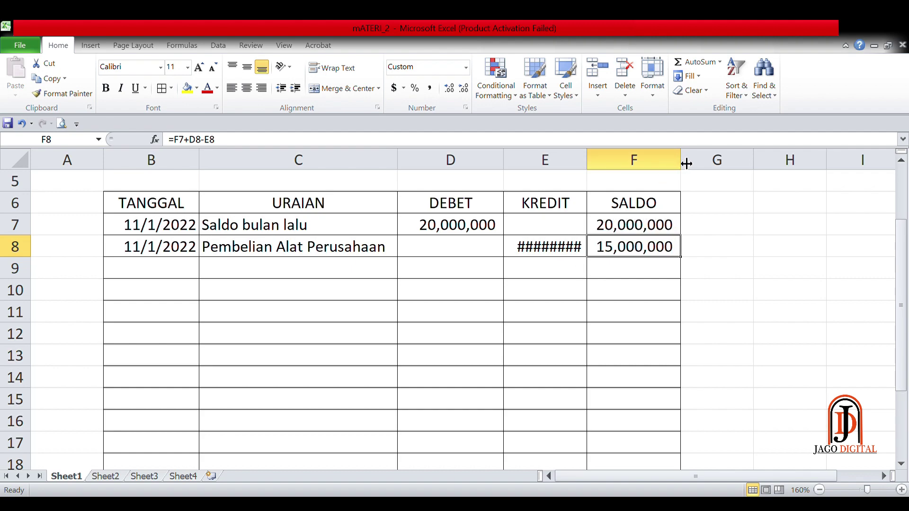
{"action": "double_click", "coordinate": [591, 163]}
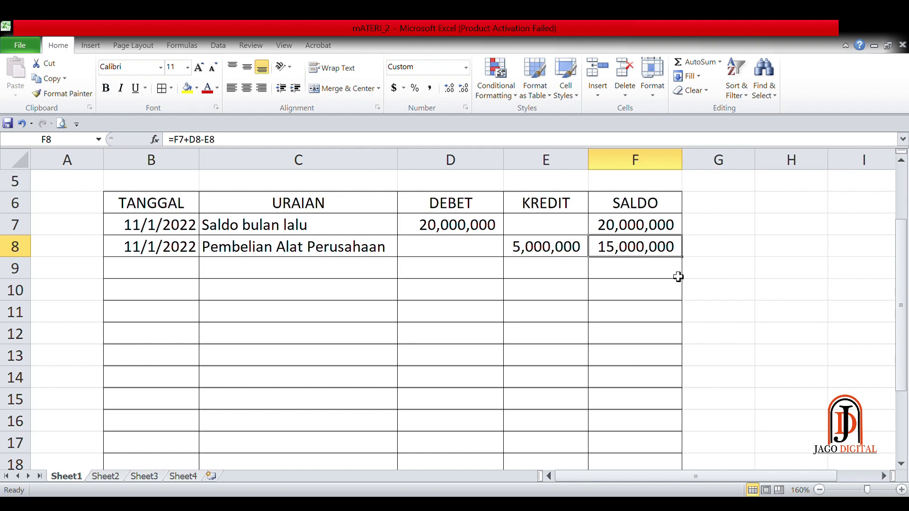
Step: Fill the running balance formula from F8 down the SALDO column to F22
{"action": "scroll", "coordinate": [690, 262], "scroll_direction": "down", "scroll_amount": 1}
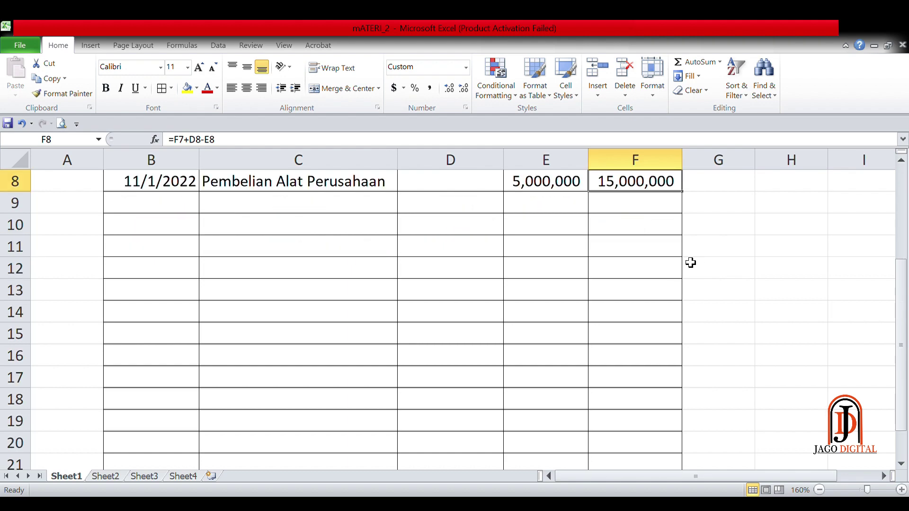
{"action": "scroll", "coordinate": [691, 263], "scroll_direction": "down", "scroll_amount": 1, "text": "ctrl"}
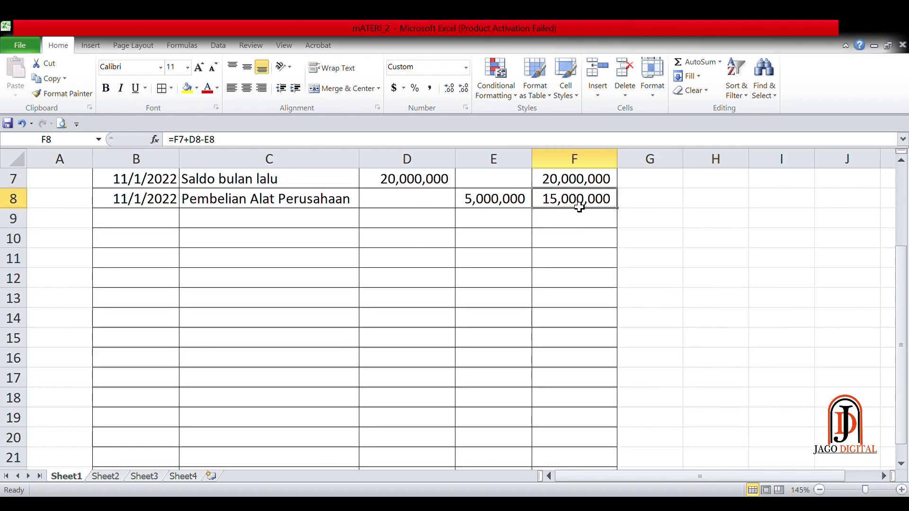
{"action": "left_click", "coordinate": [503, 203]}
{"action": "left_click", "coordinate": [584, 202]}
{"action": "scroll", "coordinate": [627, 218], "scroll_direction": "up", "scroll_amount": 2}
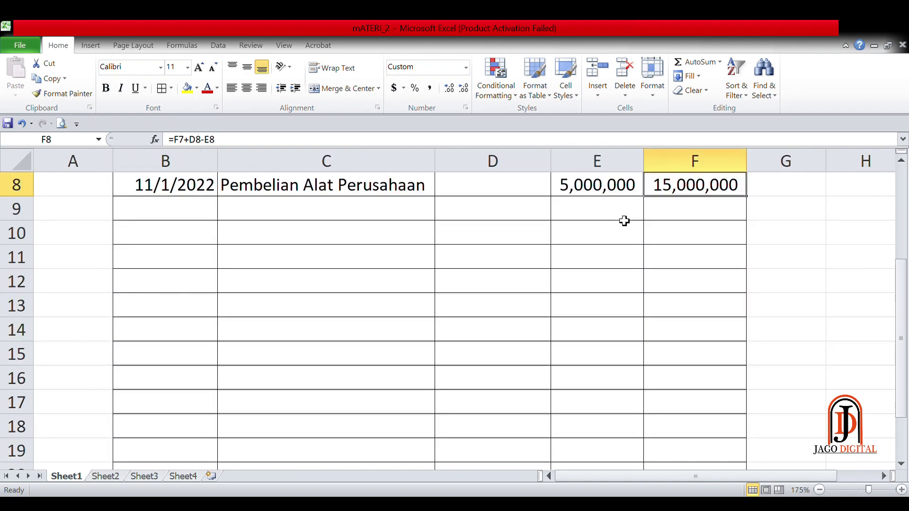
{"action": "scroll", "coordinate": [624, 221], "scroll_direction": "up", "scroll_amount": 2}
{"action": "scroll", "coordinate": [622, 219], "scroll_direction": "down", "scroll_amount": 1}
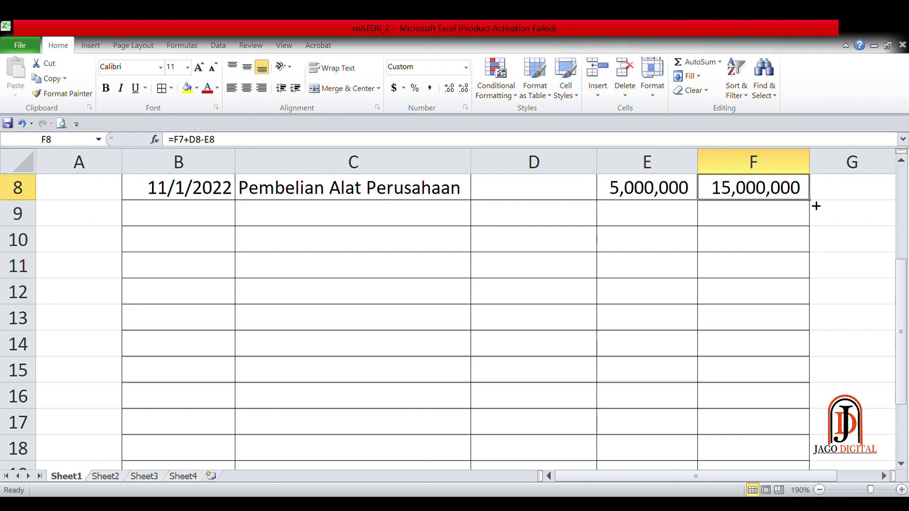
{"action": "left_click_drag", "start_coordinate": [816, 206], "coordinate": [811, 438]}
{"action": "left_click", "coordinate": [753, 318]}
Step: Review the filled SALDO values down to row 22 and inspect the copied formula in F9
{"action": "scroll", "coordinate": [754, 324], "scroll_direction": "up", "scroll_amount": 4}
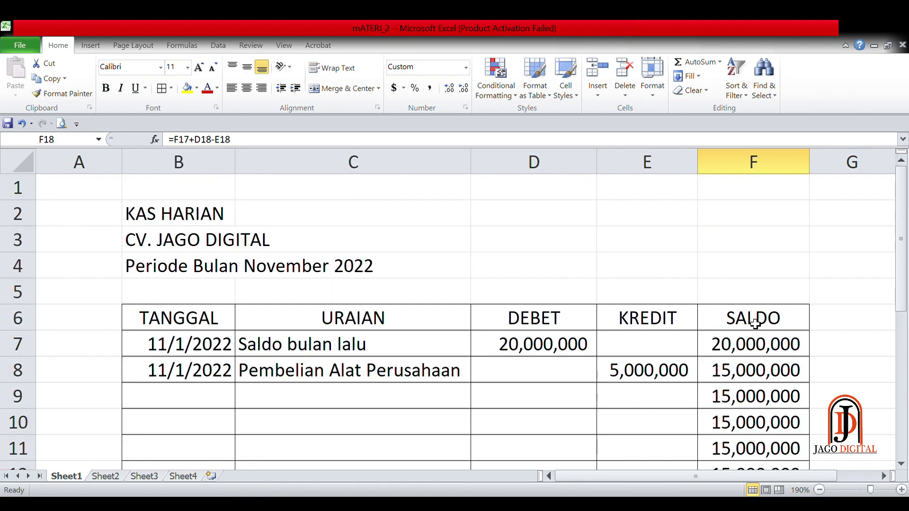
{"action": "scroll", "coordinate": [754, 324], "scroll_direction": "down", "scroll_amount": 1}
{"action": "scroll", "coordinate": [719, 308], "scroll_direction": "down", "scroll_amount": 2}
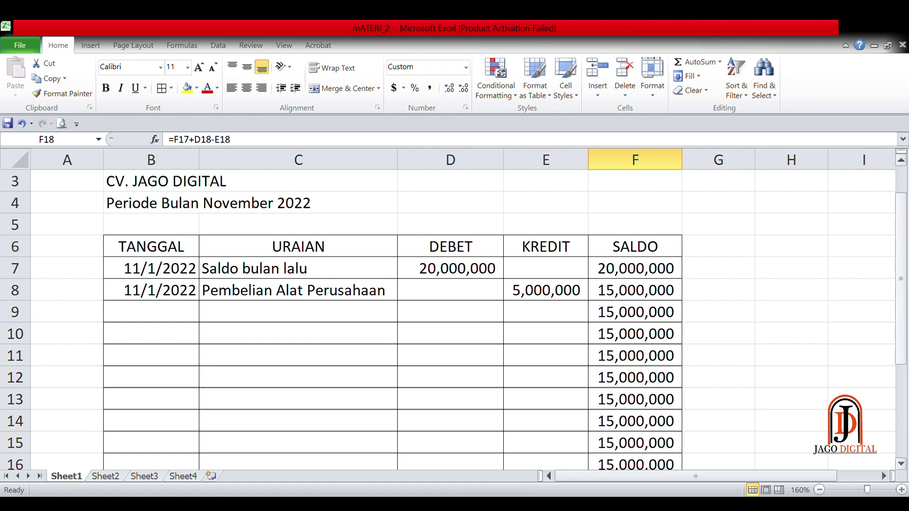
{"action": "left_click_drag", "start_coordinate": [907, 290], "coordinate": [906, 322]}
{"action": "left_click", "coordinate": [555, 293]}
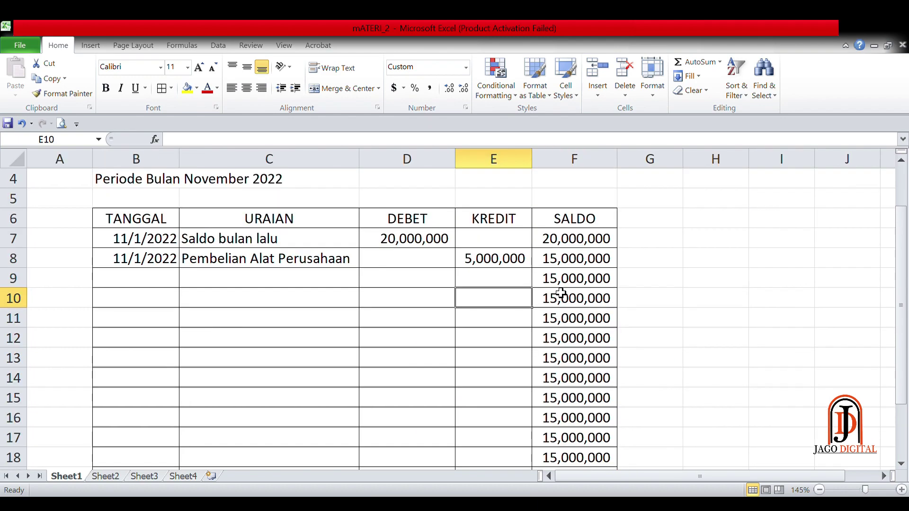
{"action": "scroll", "coordinate": [560, 293], "scroll_direction": "down", "scroll_amount": 1}
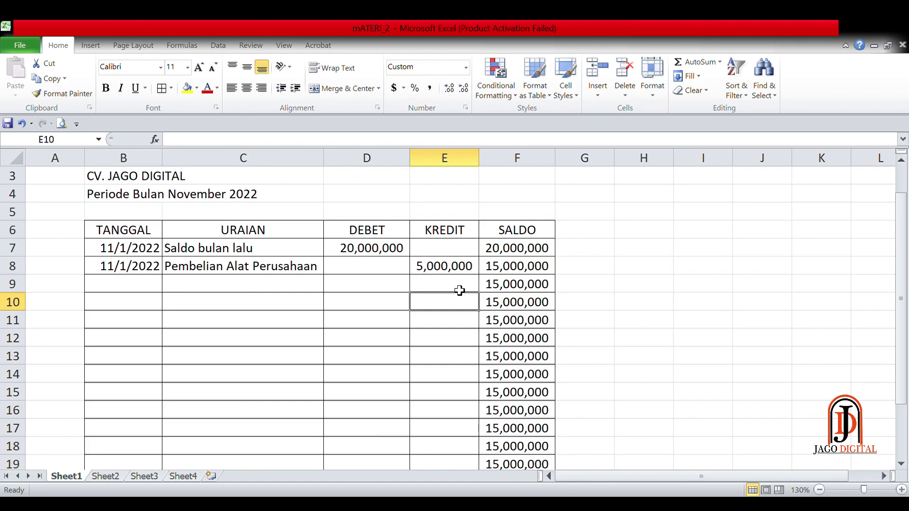
{"action": "scroll", "coordinate": [468, 292], "scroll_direction": "down", "scroll_amount": 1}
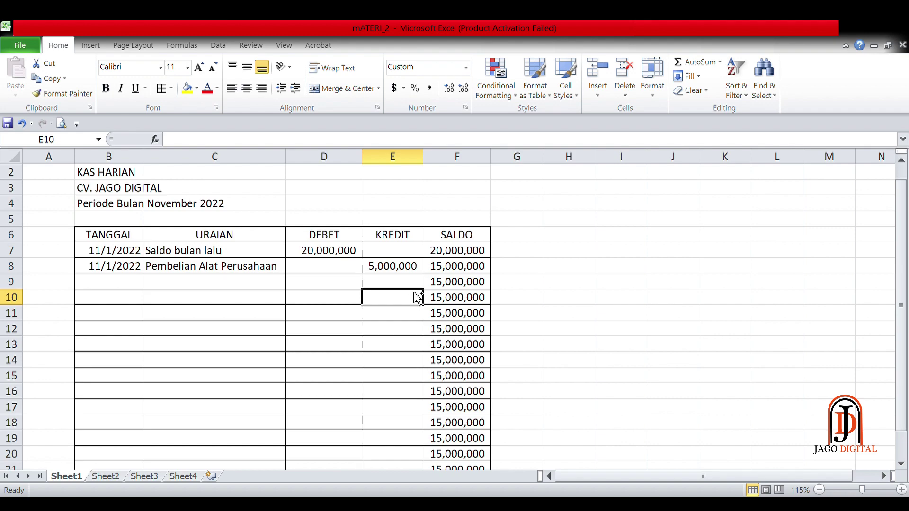
{"action": "scroll", "coordinate": [417, 298], "scroll_direction": "down", "scroll_amount": 1}
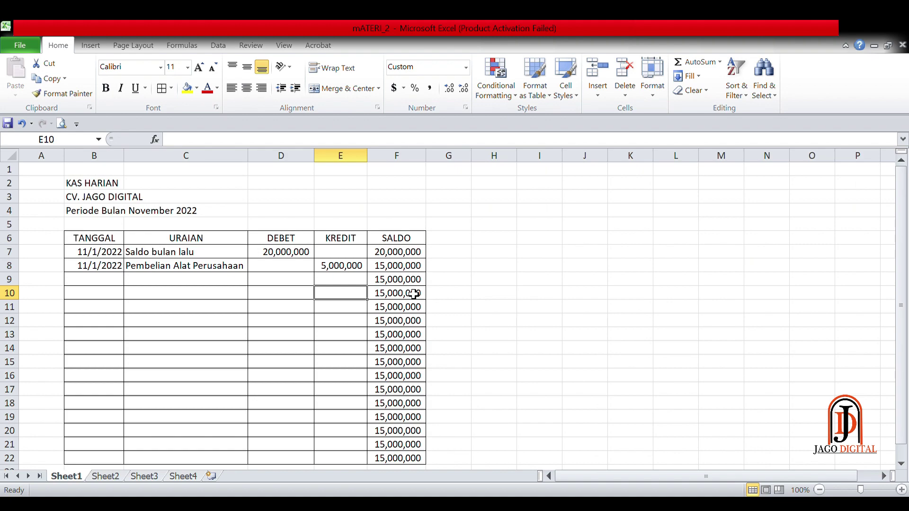
{"action": "scroll", "coordinate": [416, 296], "scroll_direction": "up", "scroll_amount": 1}
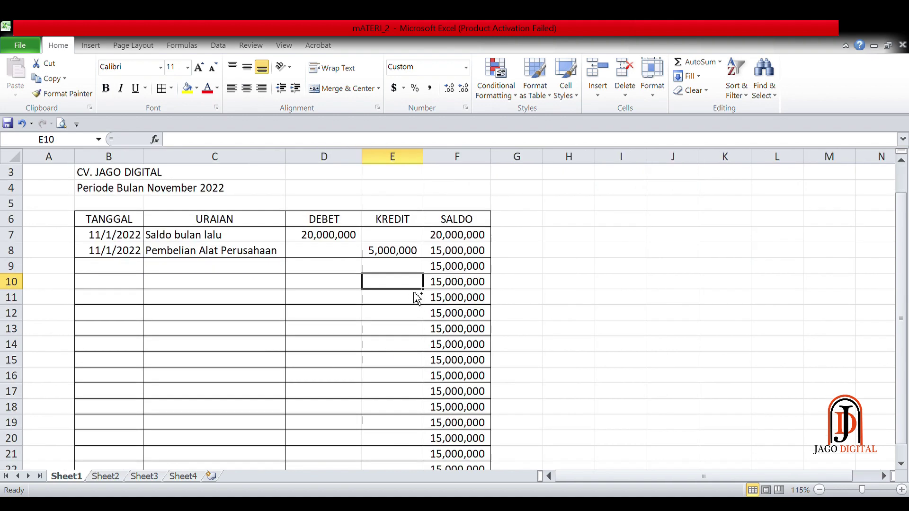
{"action": "scroll", "coordinate": [416, 296], "scroll_direction": "up", "scroll_amount": 2}
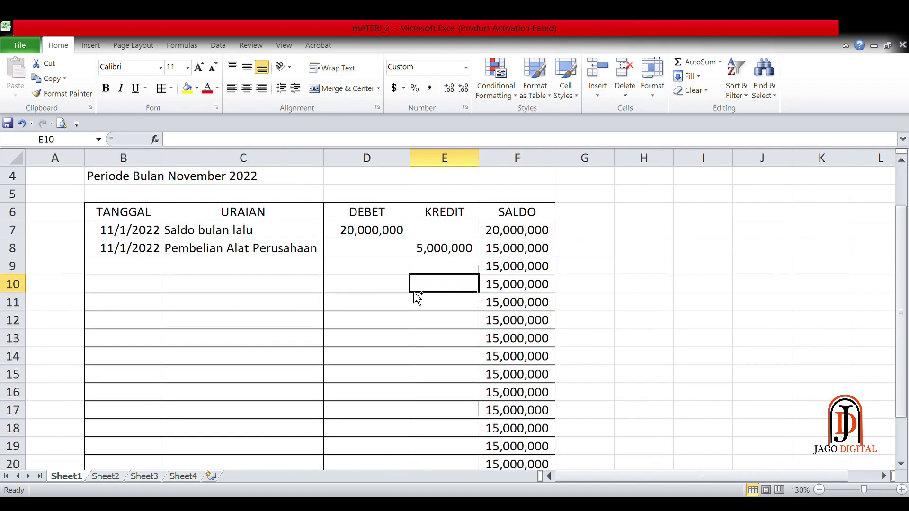
{"action": "scroll", "coordinate": [413, 295], "scroll_direction": "up", "scroll_amount": 3}
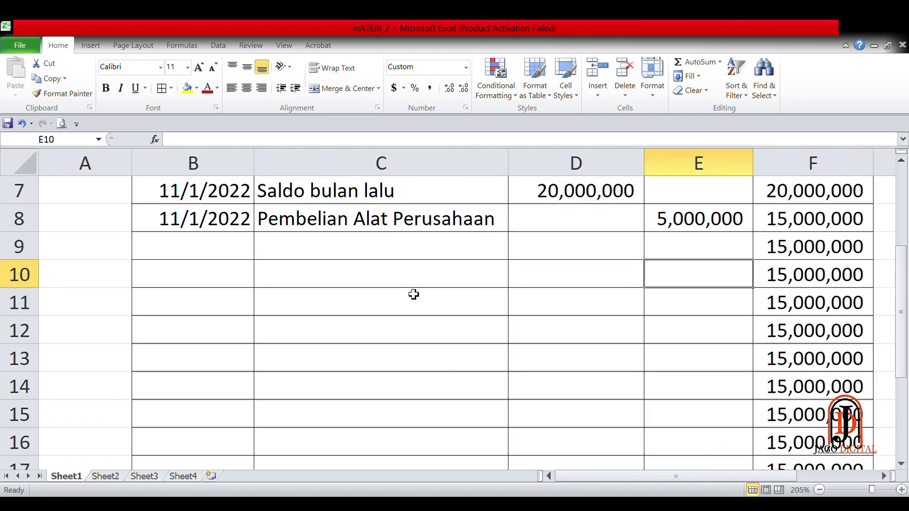
{"action": "scroll", "coordinate": [413, 294], "scroll_direction": "down", "scroll_amount": 1}
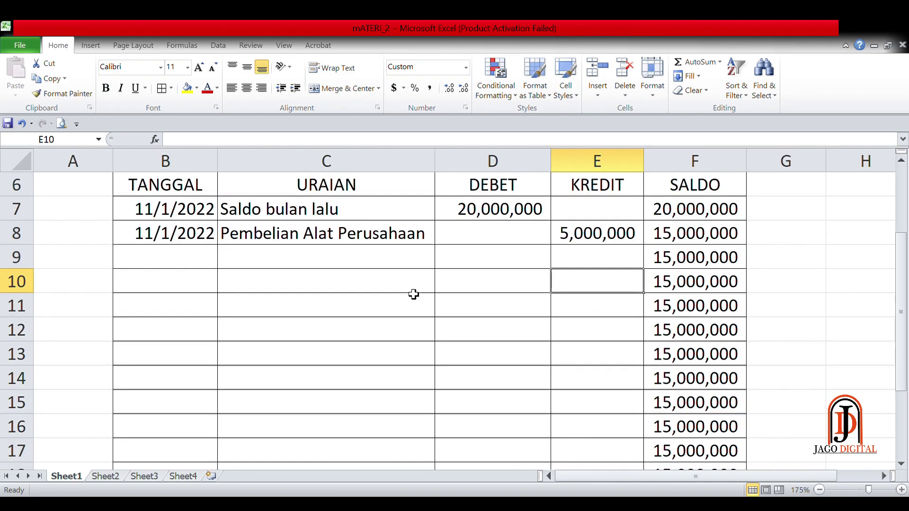
{"action": "scroll", "coordinate": [413, 295], "scroll_direction": "up", "scroll_amount": 2}
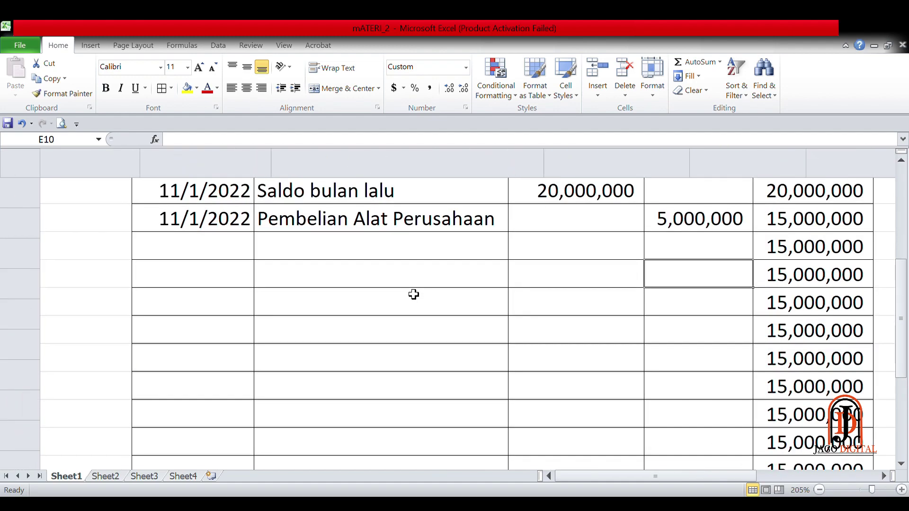
{"action": "scroll", "coordinate": [414, 295], "scroll_direction": "down", "scroll_amount": 1}
{"action": "left_click", "coordinate": [413, 294]}
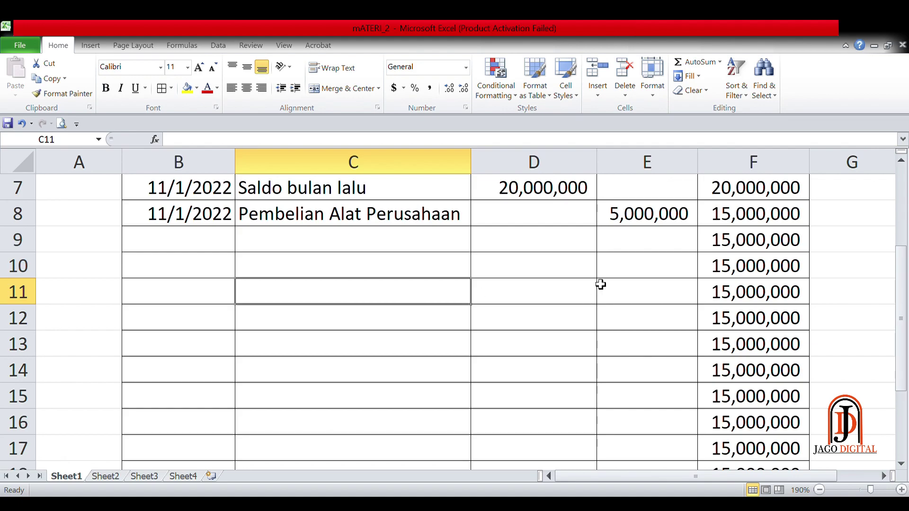
{"action": "scroll", "coordinate": [601, 284], "scroll_direction": "down", "scroll_amount": 1}
{"action": "scroll", "coordinate": [596, 291], "scroll_direction": "down", "scroll_amount": 1}
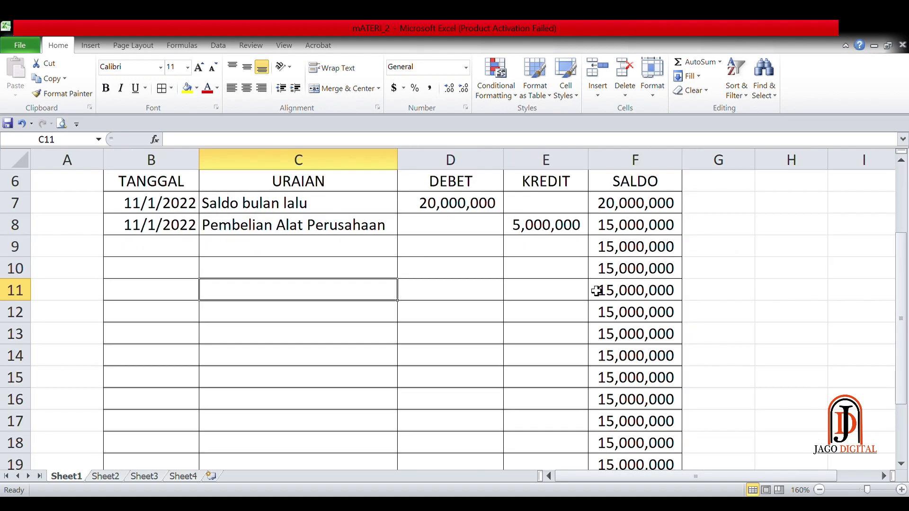
{"action": "scroll", "coordinate": [596, 290], "scroll_direction": "down", "scroll_amount": 1}
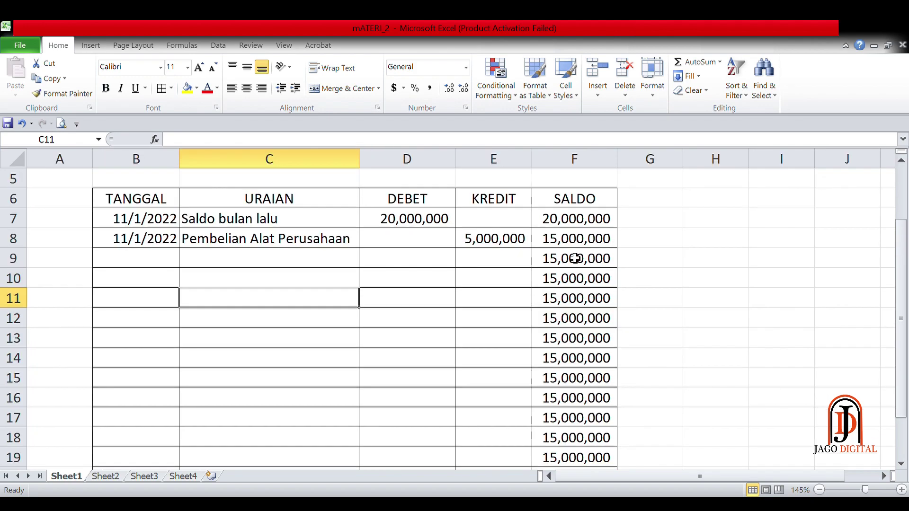
{"action": "left_click", "coordinate": [574, 266]}
{"action": "scroll", "coordinate": [580, 314], "scroll_direction": "down", "scroll_amount": 2}
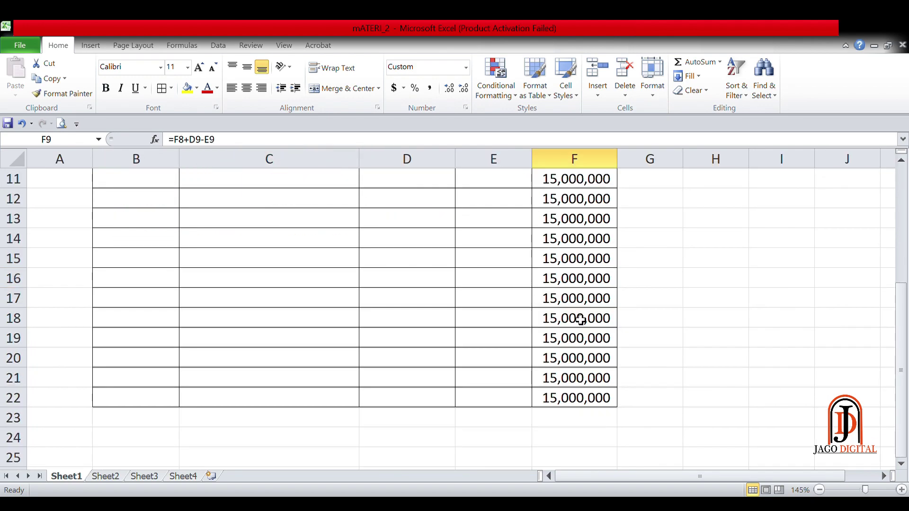
{"action": "scroll", "coordinate": [582, 411], "scroll_direction": "up", "scroll_amount": 3}
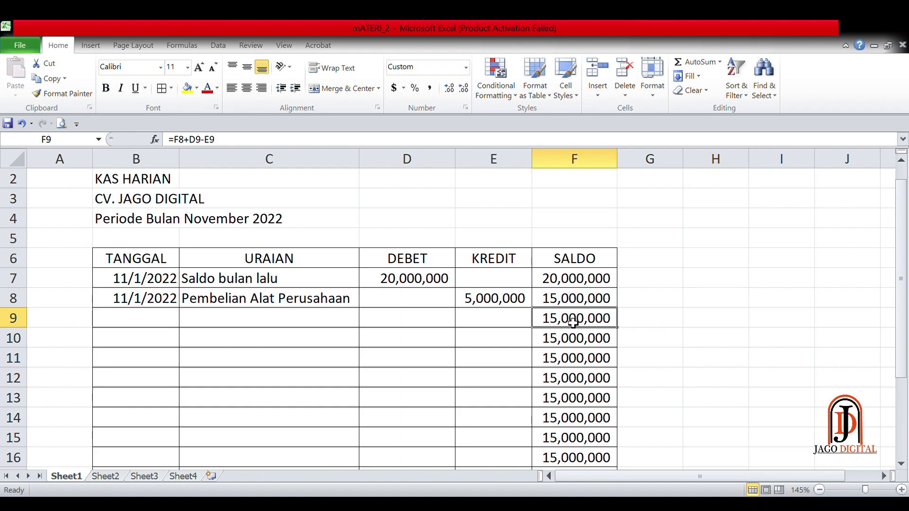
{"action": "scroll", "coordinate": [581, 334], "scroll_direction": "down", "scroll_amount": 1}
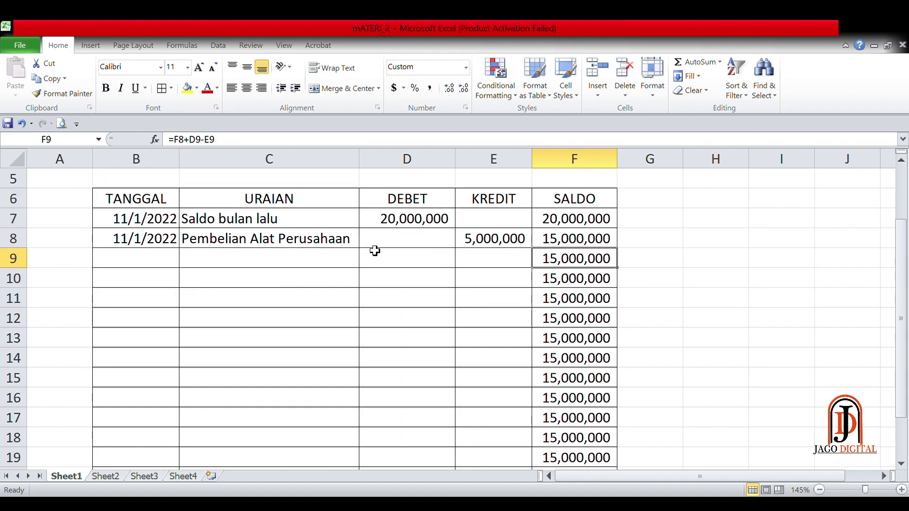
Step: Enter 2323 as a test DEBET amount in D9
{"action": "left_click", "coordinate": [403, 261]}
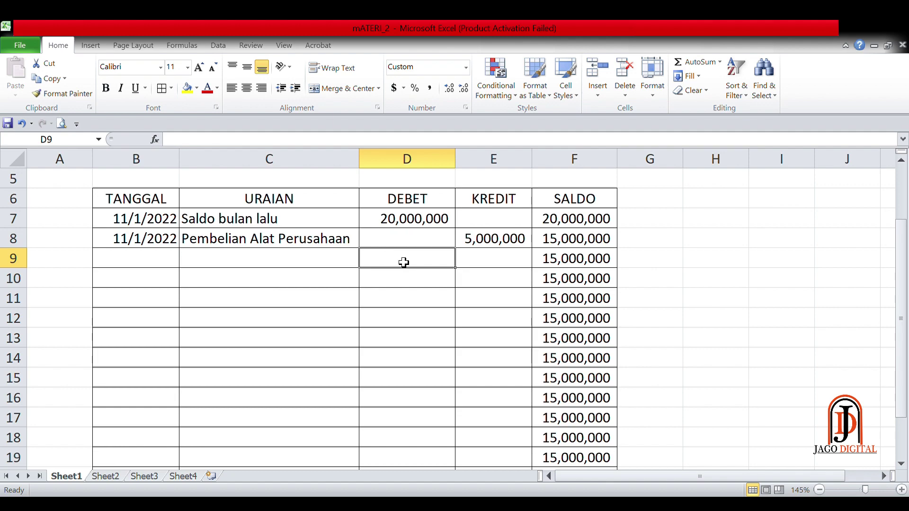
{"action": "left_click", "coordinate": [465, 268]}
{"action": "double_click", "coordinate": [407, 261]}
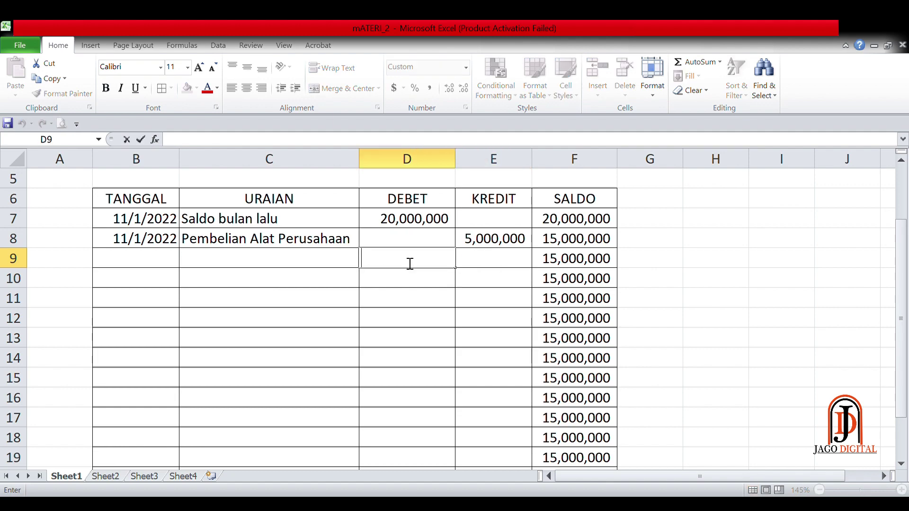
{"action": "type", "text": "2323"}
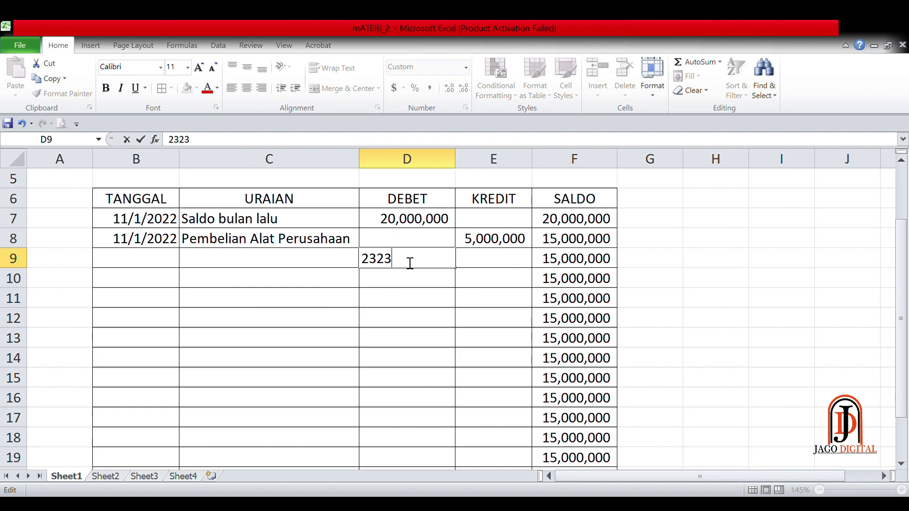
{"action": "key", "text": "Return"}
Step: Enter 3e23232 as a test KREDIT entry in E10 and reselect that cell
{"action": "left_click", "coordinate": [475, 281]}
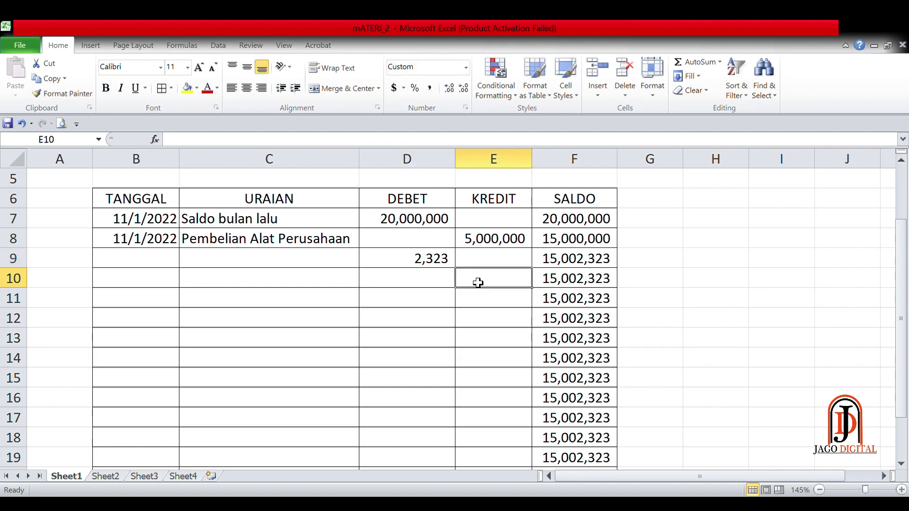
{"action": "type", "text": "3e23232"}
{"action": "key", "text": "Return"}
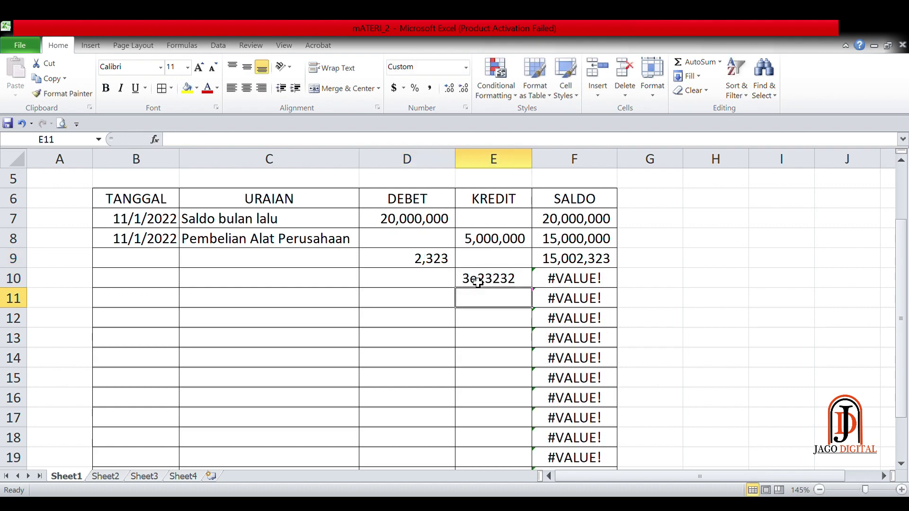
{"action": "left_click", "coordinate": [502, 281]}
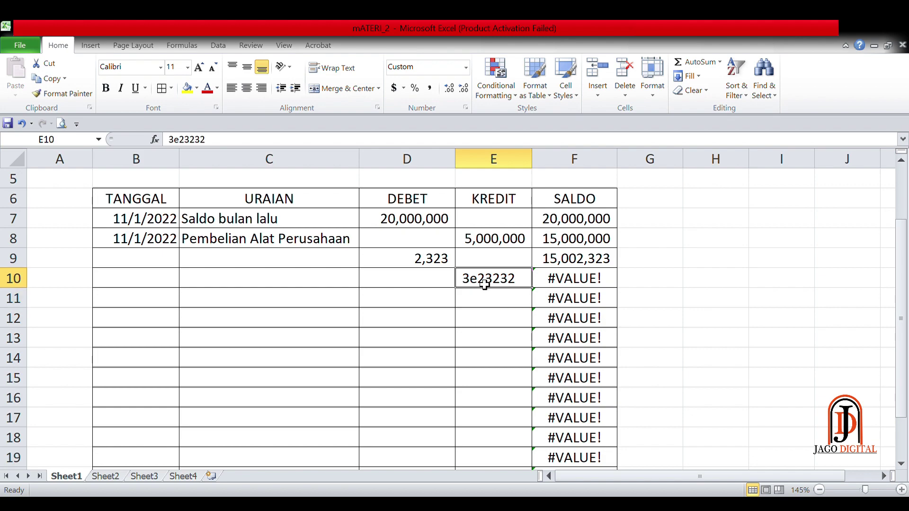
Step: Correct the test KREDIT amount in E10 to 33232 and clear the test entries in D9:E10
{"action": "double_click", "coordinate": [484, 284]}
{"action": "key", "text": "BackSpace"}
{"action": "key", "text": "BackSpace"}
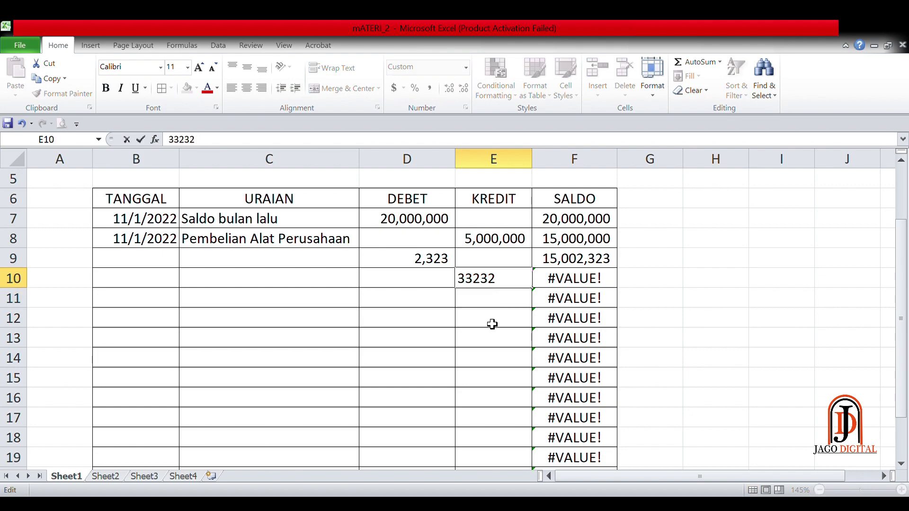
{"action": "key", "text": "Return"}
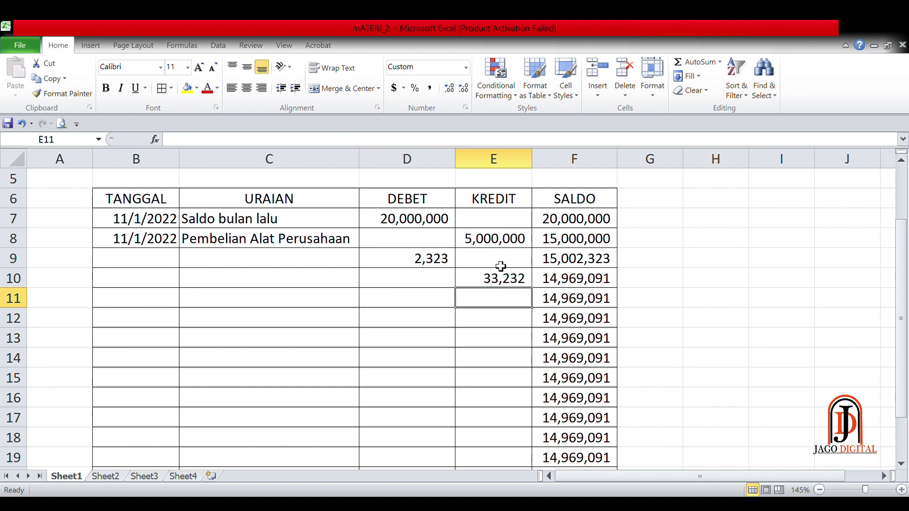
{"action": "left_click_drag", "start_coordinate": [447, 268], "coordinate": [487, 279]}
{"action": "key", "text": "Delete"}
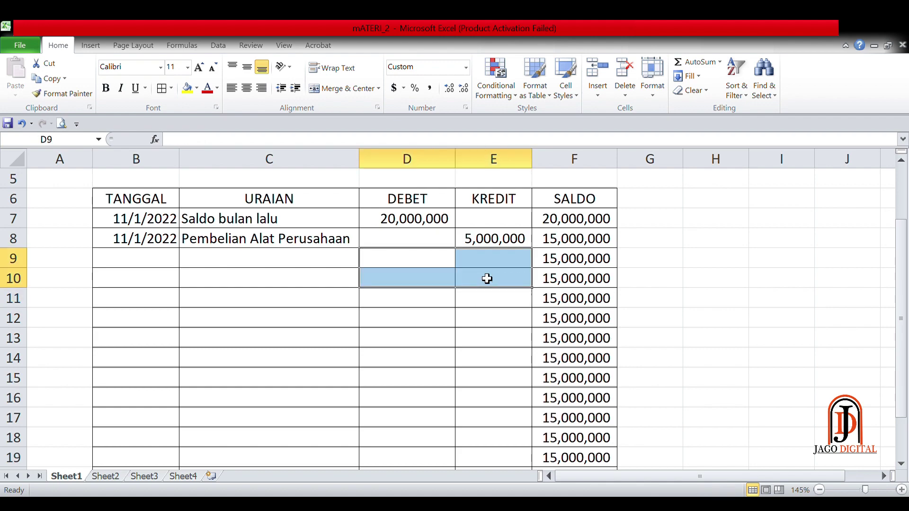
Step: Review the SALDO values of the empty rows from F9 down and inspect the copied formula in F11
{"action": "left_click_drag", "start_coordinate": [601, 258], "coordinate": [591, 466]}
{"action": "scroll", "coordinate": [600, 382], "scroll_direction": "down", "scroll_amount": 3}
{"action": "scroll", "coordinate": [600, 381], "scroll_direction": "up", "scroll_amount": 5}
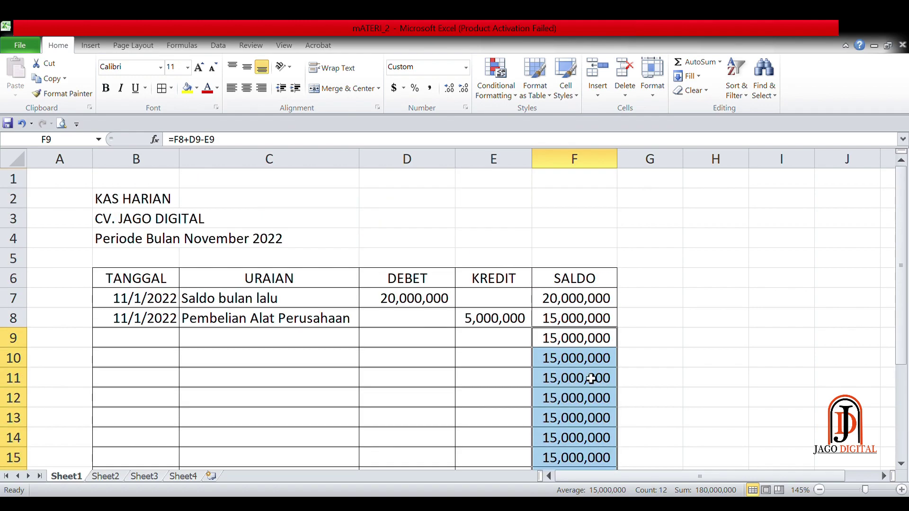
{"action": "left_click", "coordinate": [586, 377]}
{"action": "scroll", "coordinate": [582, 324], "scroll_direction": "down", "scroll_amount": 2}
{"action": "scroll", "coordinate": [583, 324], "scroll_direction": "up", "scroll_amount": 2}
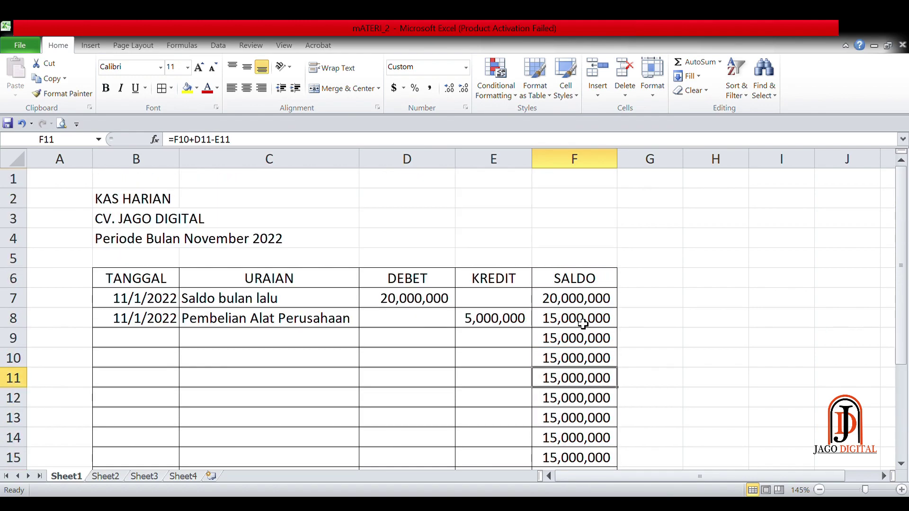
Step: Edit the running balance formula in F8 by inserting IF(AND( in front of F7+D8-E8
{"action": "left_click", "coordinate": [555, 323]}
{"action": "double_click", "coordinate": [555, 324]}
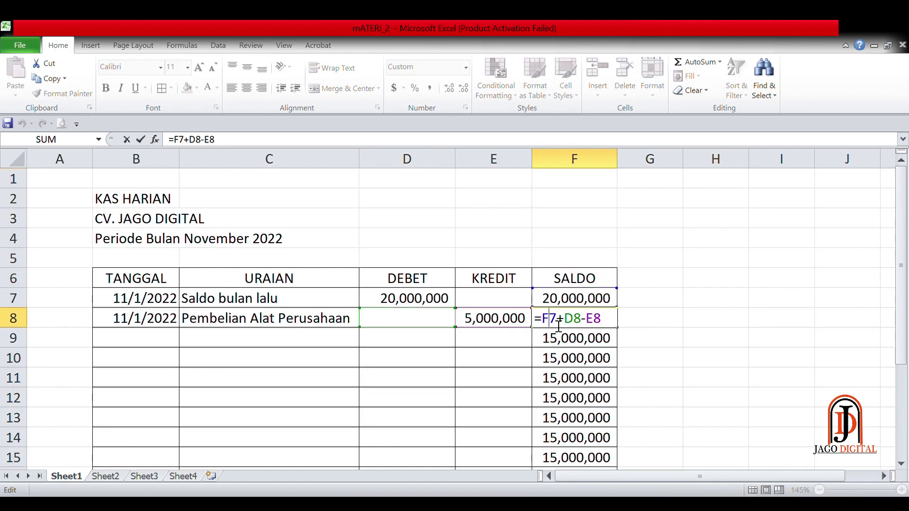
{"action": "left_click", "coordinate": [612, 326]}
{"action": "left_click", "coordinate": [614, 327]}
{"action": "left_click", "coordinate": [551, 329]}
{"action": "type", "text": "I"}
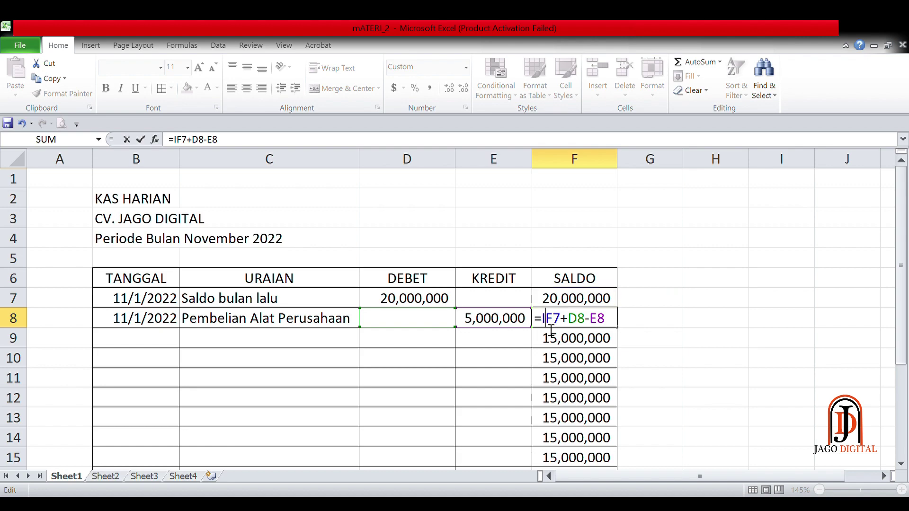
{"action": "type", "text": "F"}
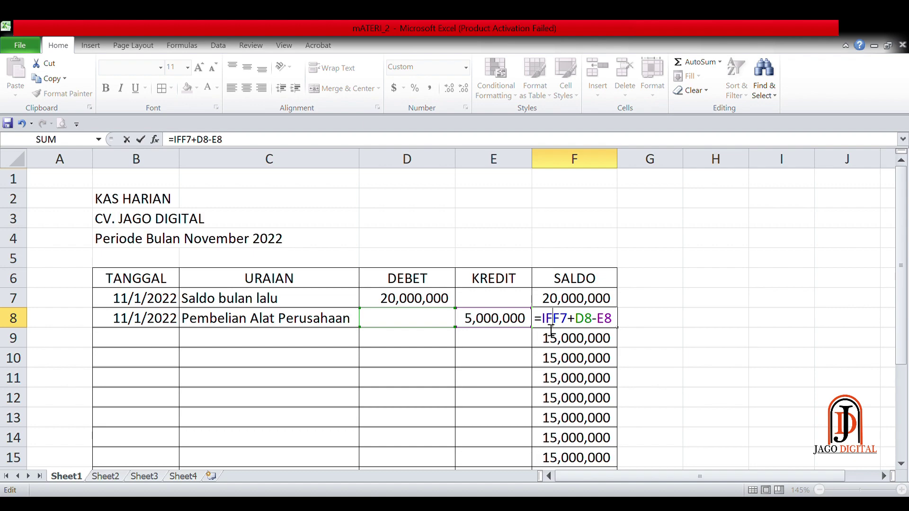
{"action": "type", "text": "("}
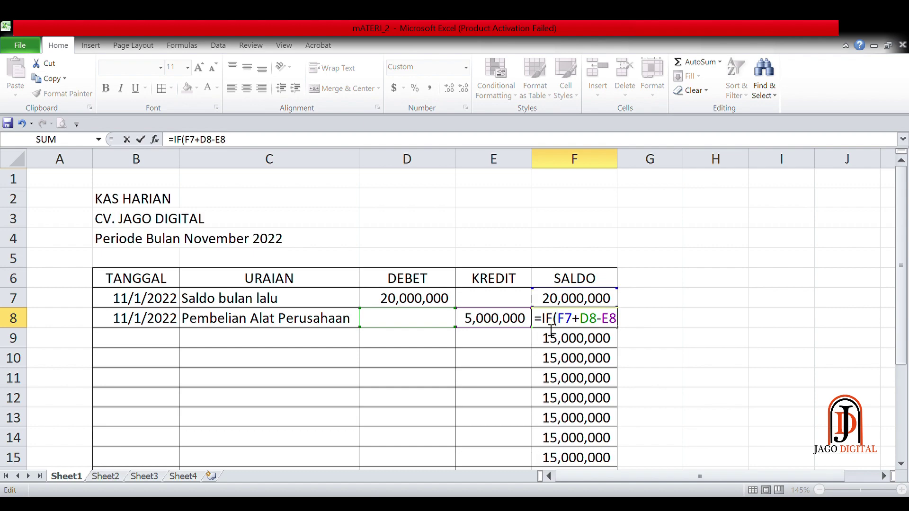
{"action": "type", "text": "AND"}
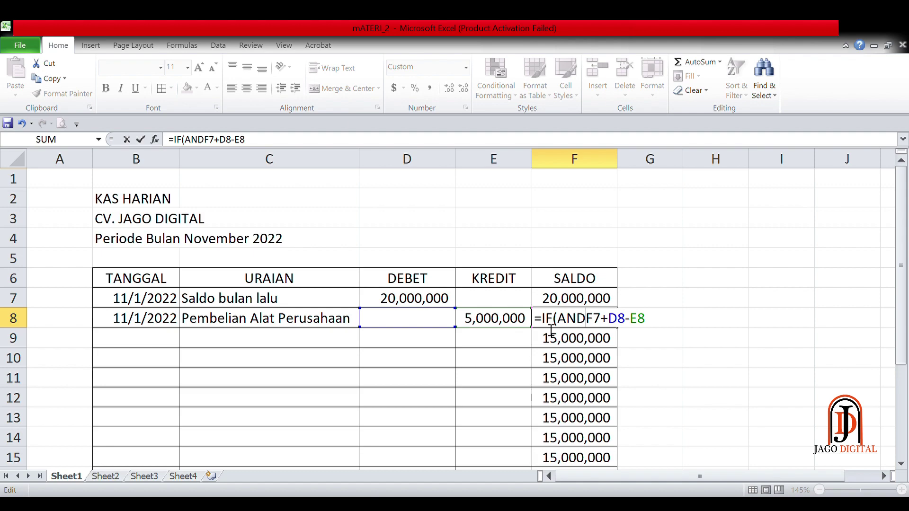
{"action": "type", "text": "("}
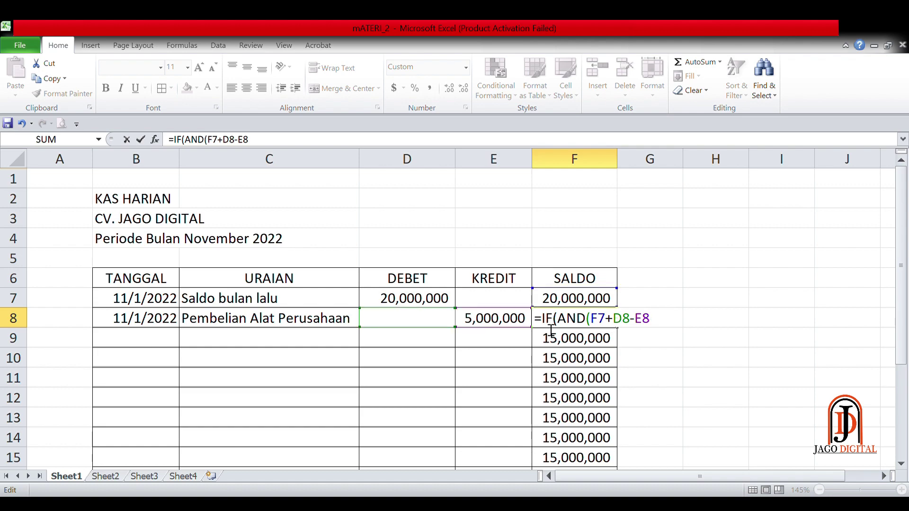
Step: Add the conditions D8="" and E8="" to the AND in F8's formula and close its bracket
{"action": "left_click", "coordinate": [432, 324]}
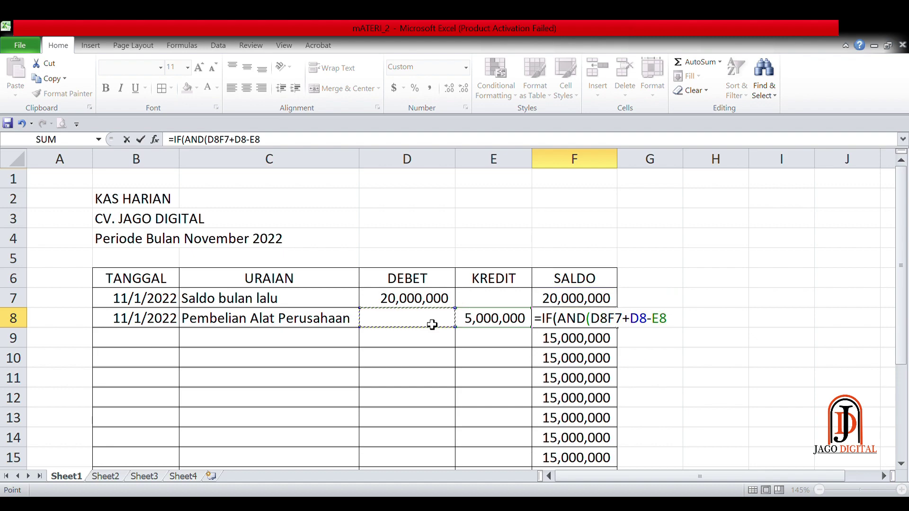
{"action": "type", "text": "+"}
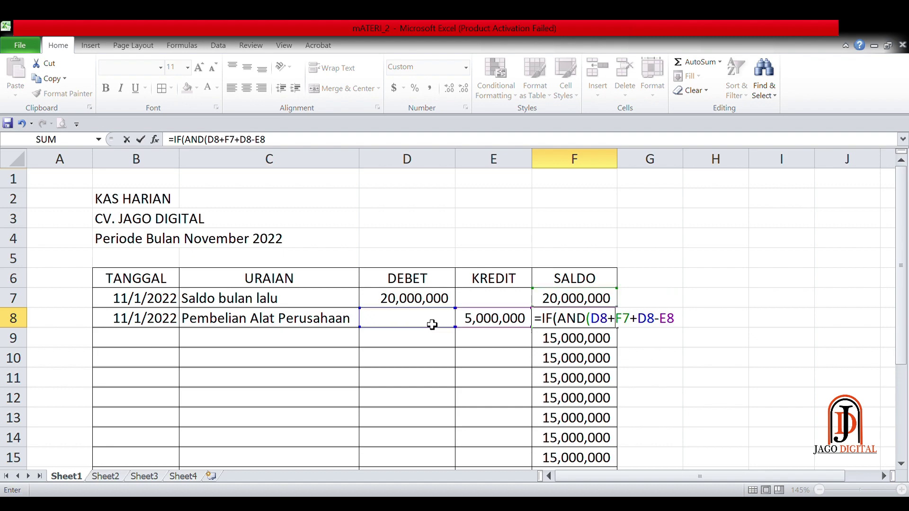
{"action": "key", "text": "BackSpace"}
{"action": "type", "text": "=\"\""}
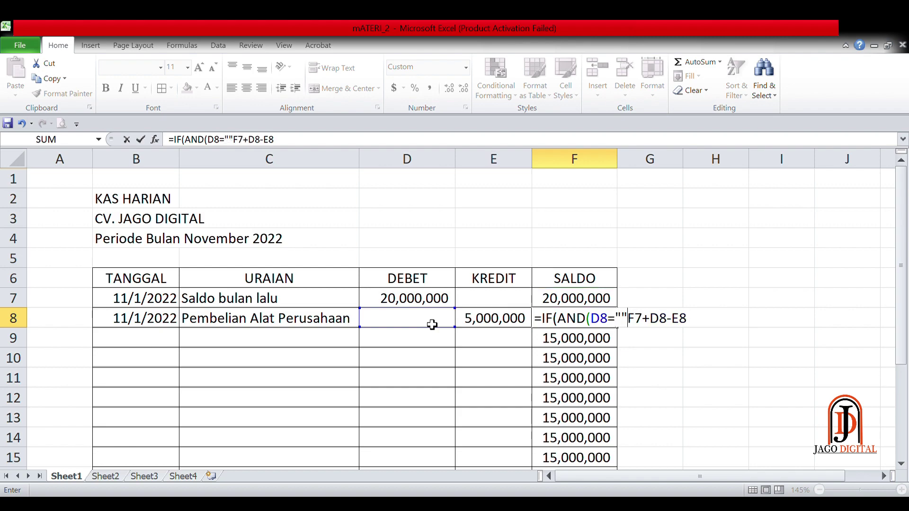
{"action": "type", "text": ","}
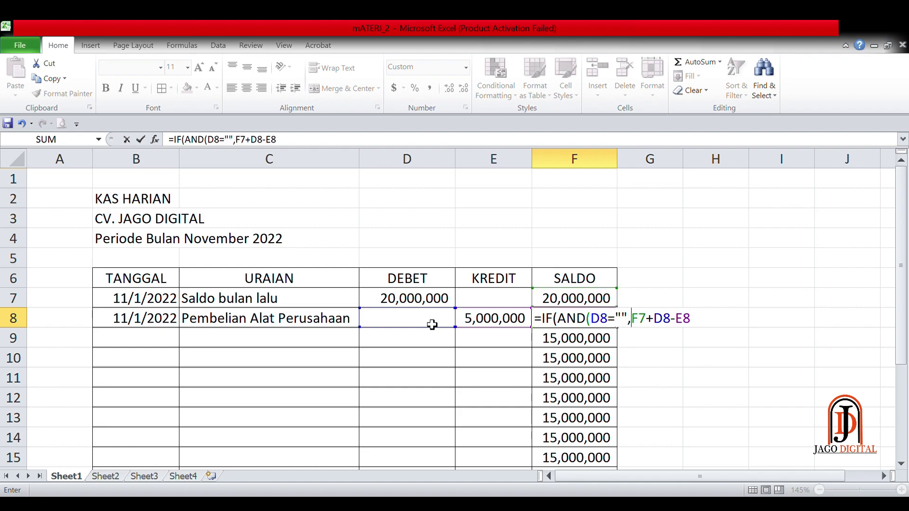
{"action": "left_click", "coordinate": [483, 323]}
{"action": "type", "text": "="}
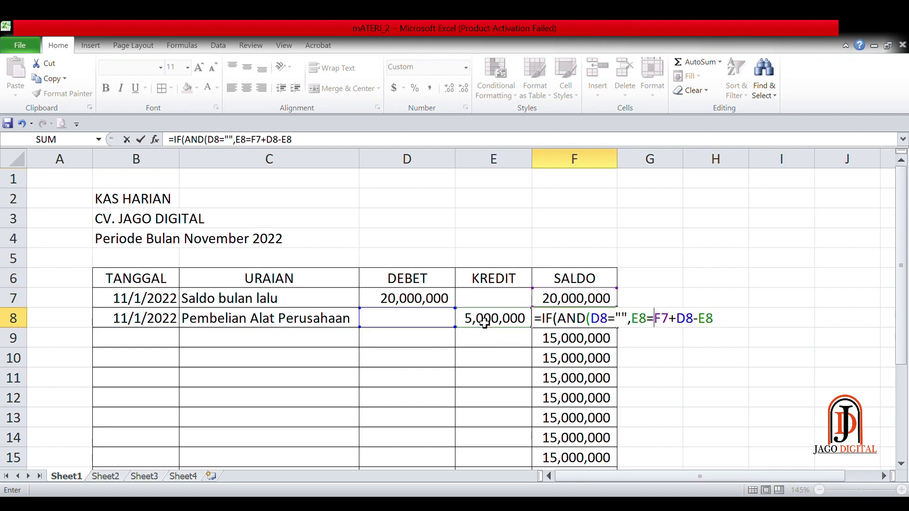
{"action": "type", "text": "\"\""}
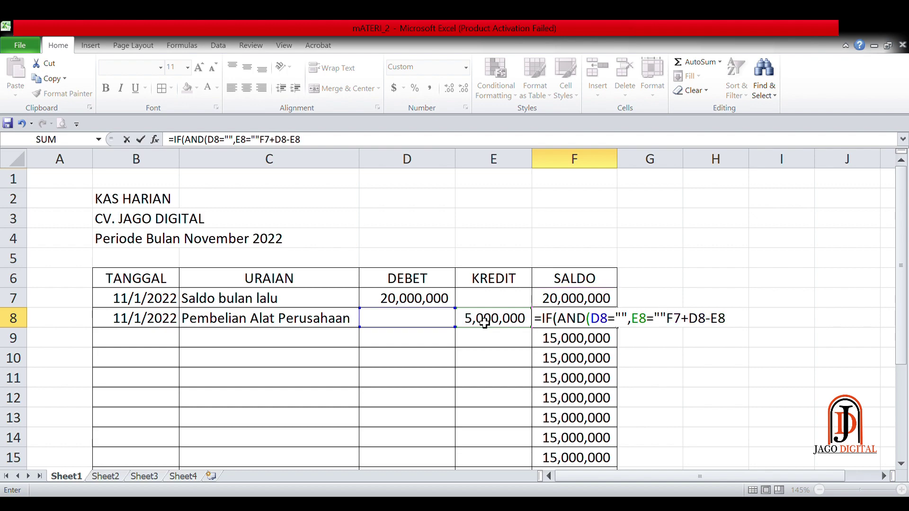
{"action": "type", "text": "),"}
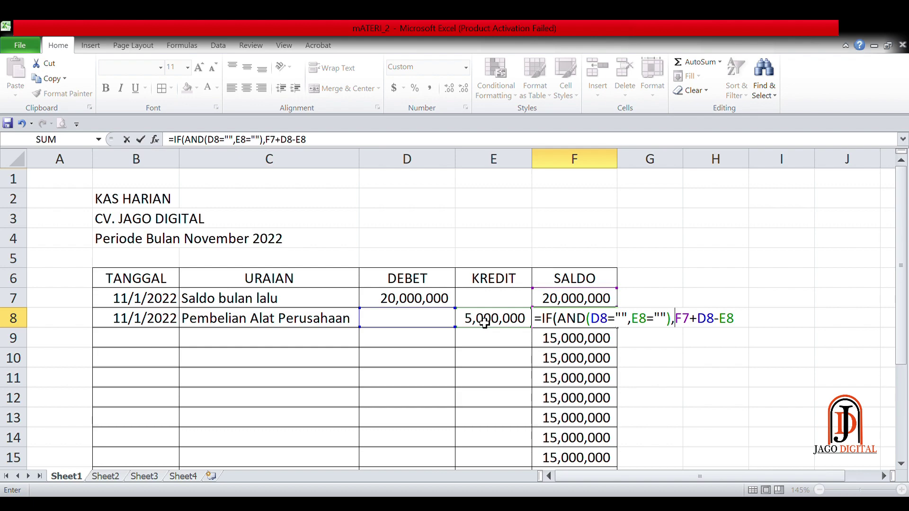
Step: Complete F8's IF with "" as the true result and F7+D8-E8 as the false result, and commit the formula
{"action": "type", "text": "\"\""}
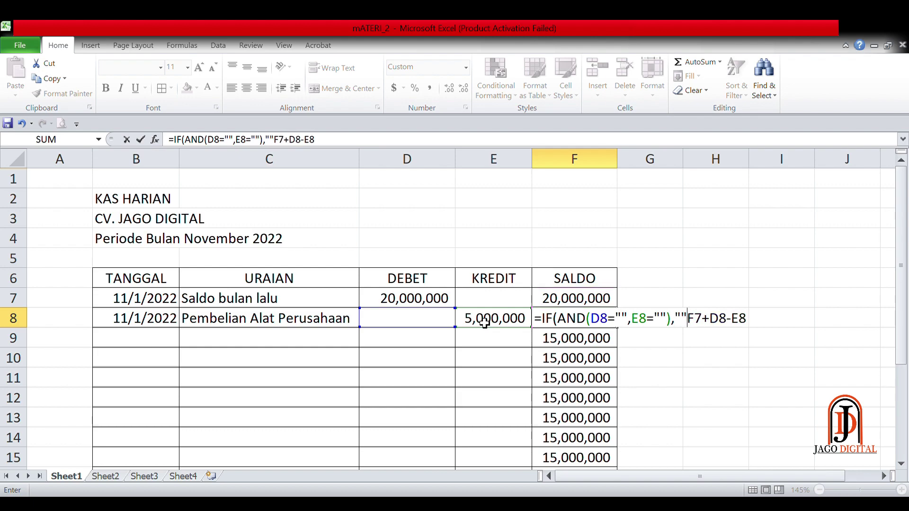
{"action": "type", "text": ","}
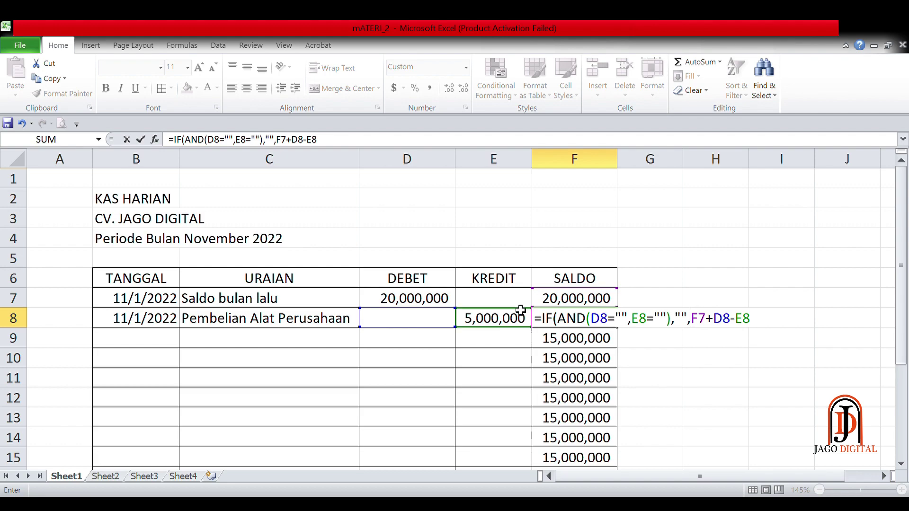
{"action": "left_click", "coordinate": [763, 325]}
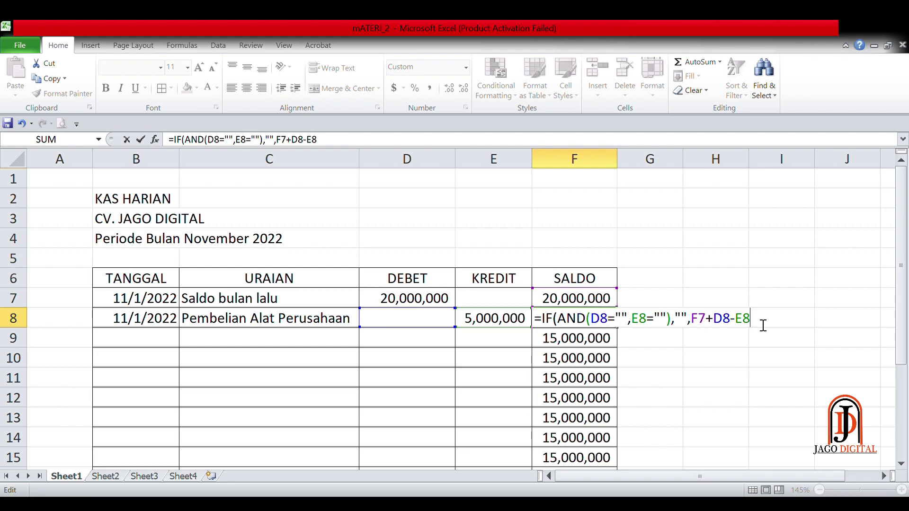
{"action": "left_click", "coordinate": [697, 326]}
{"action": "key", "text": "Left"}
{"action": "key", "text": "Left"}
{"action": "key", "text": "Left"}
{"action": "key", "text": "Left"}
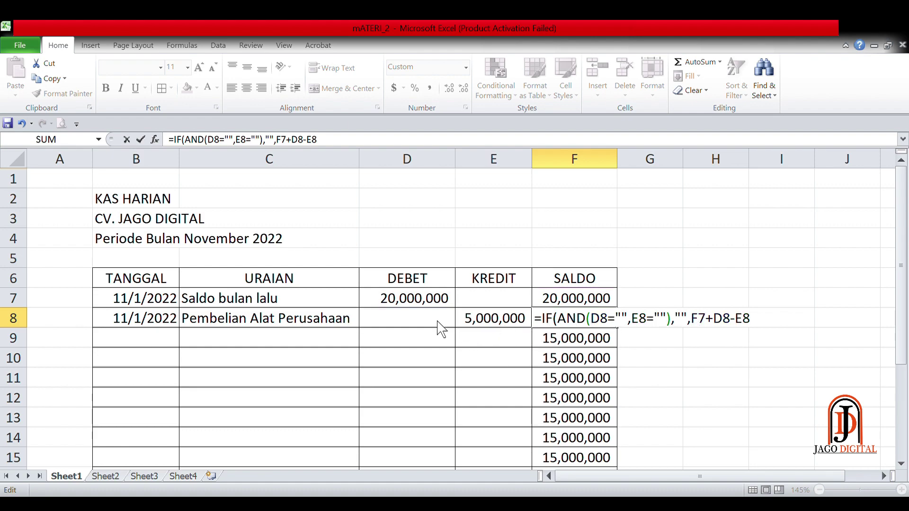
{"action": "key", "text": "Return"}
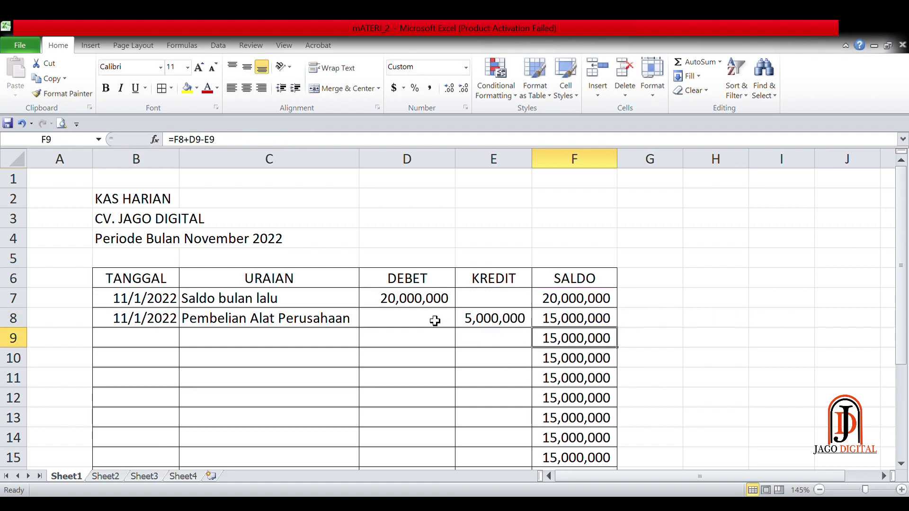
Step: Fill the new IF formula from F8 down the SALDO column and check the copy in F9
{"action": "left_click", "coordinate": [606, 323]}
{"action": "scroll", "coordinate": [645, 325], "scroll_direction": "down", "scroll_amount": 2}
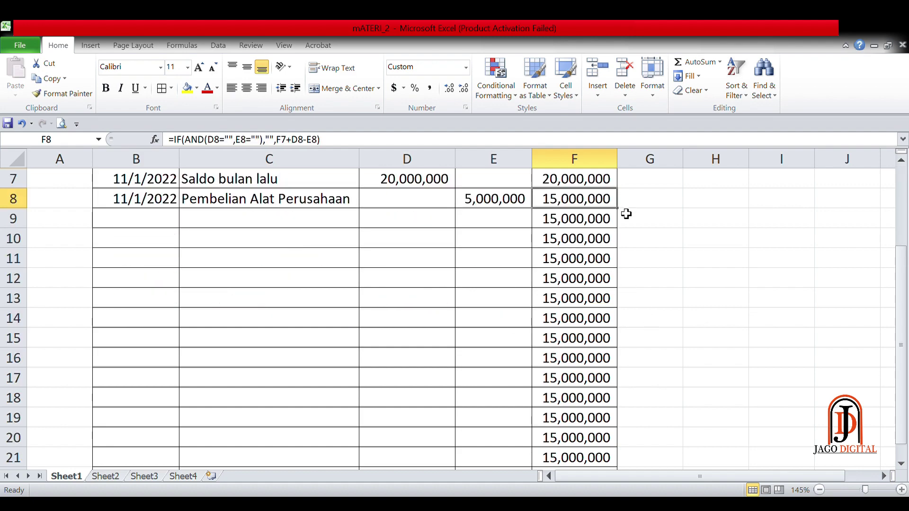
{"action": "left_click_drag", "start_coordinate": [623, 215], "coordinate": [624, 450]}
{"action": "left_click", "coordinate": [659, 353]}
{"action": "scroll", "coordinate": [541, 312], "scroll_direction": "up", "scroll_amount": 2}
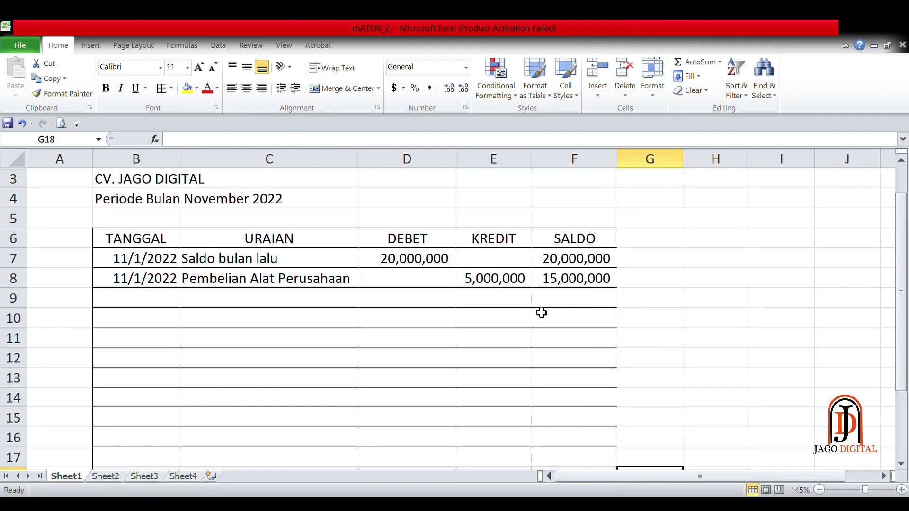
{"action": "left_click", "coordinate": [578, 303]}
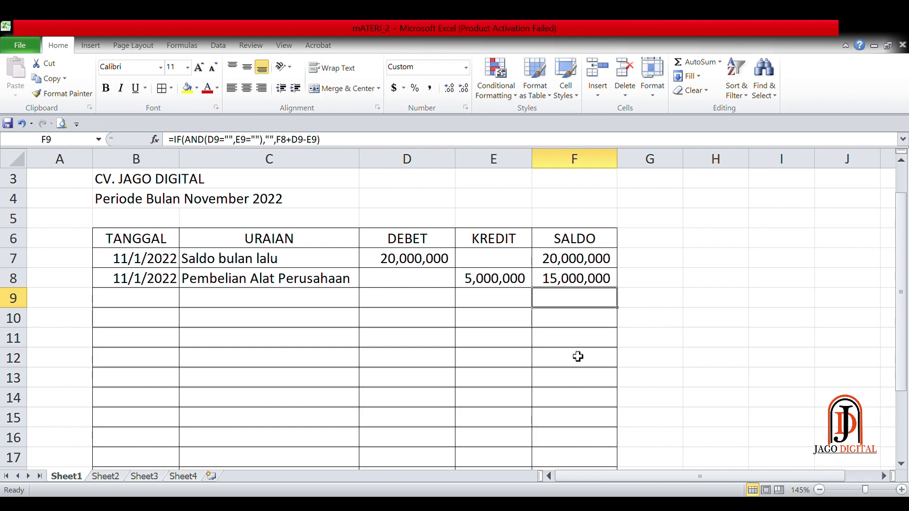
Step: Test the balance formula with a DEBET amount of 500000 in D9 and delete that test amount
{"action": "left_click", "coordinate": [441, 303]}
{"action": "left_click", "coordinate": [552, 280]}
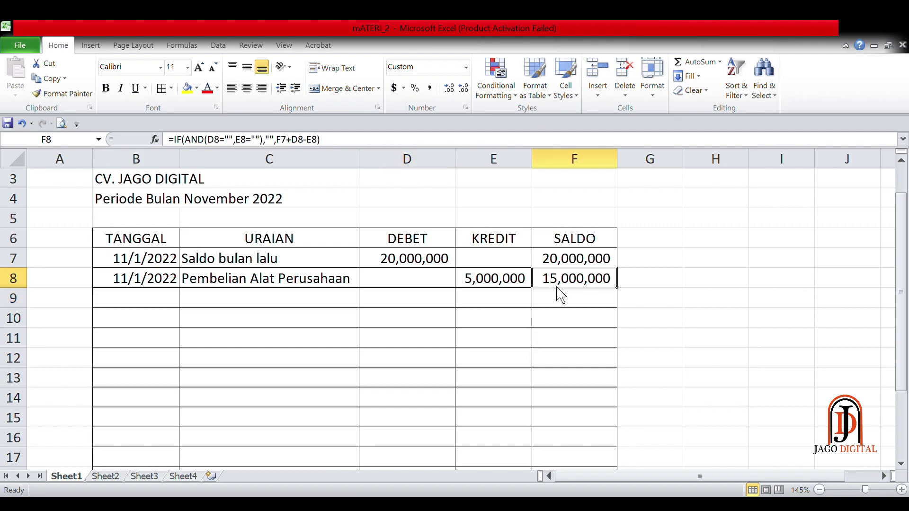
{"action": "left_click", "coordinate": [431, 303]}
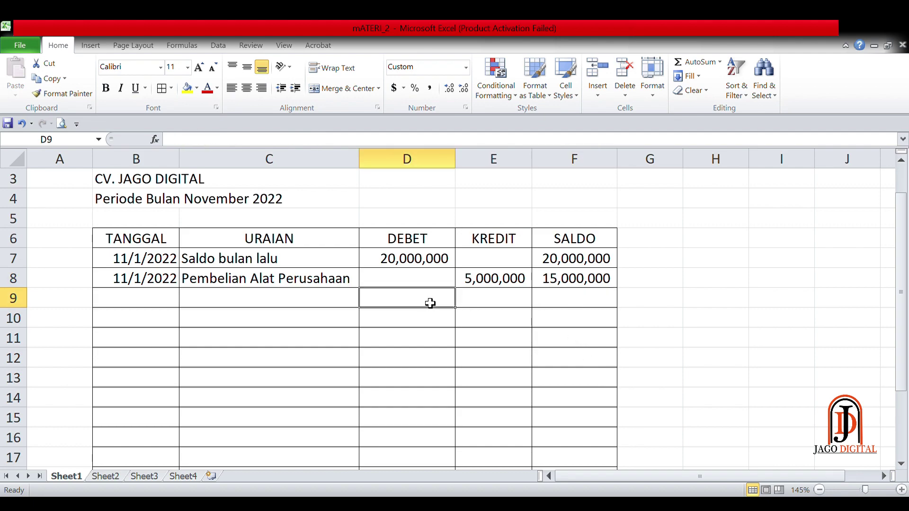
{"action": "type", "text": "500000"}
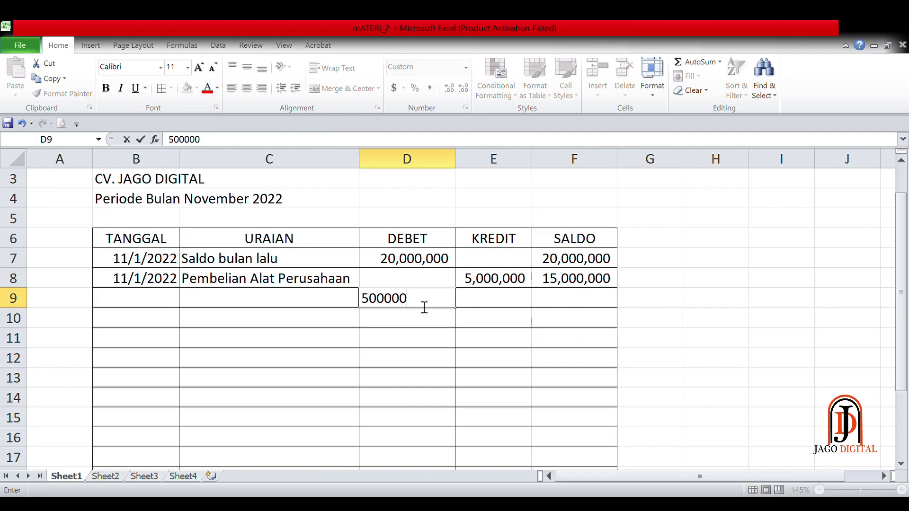
{"action": "key", "text": "Return"}
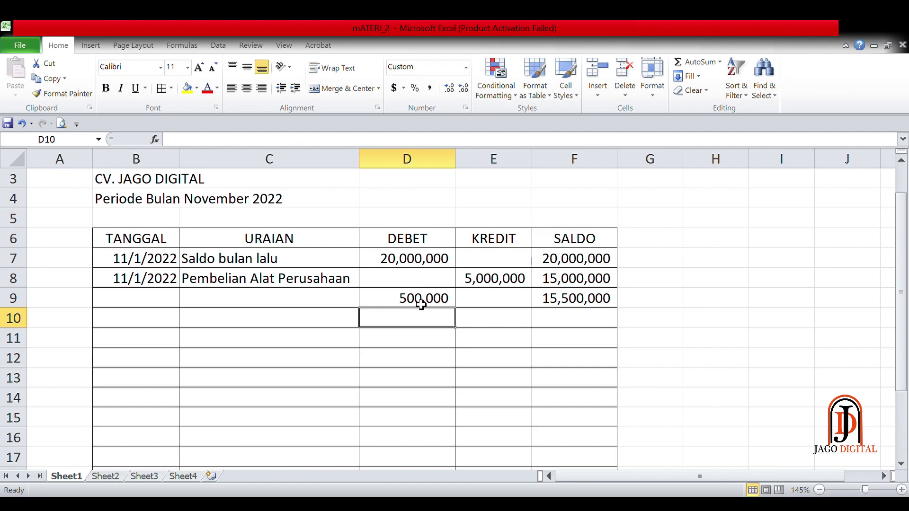
{"action": "left_click", "coordinate": [424, 303]}
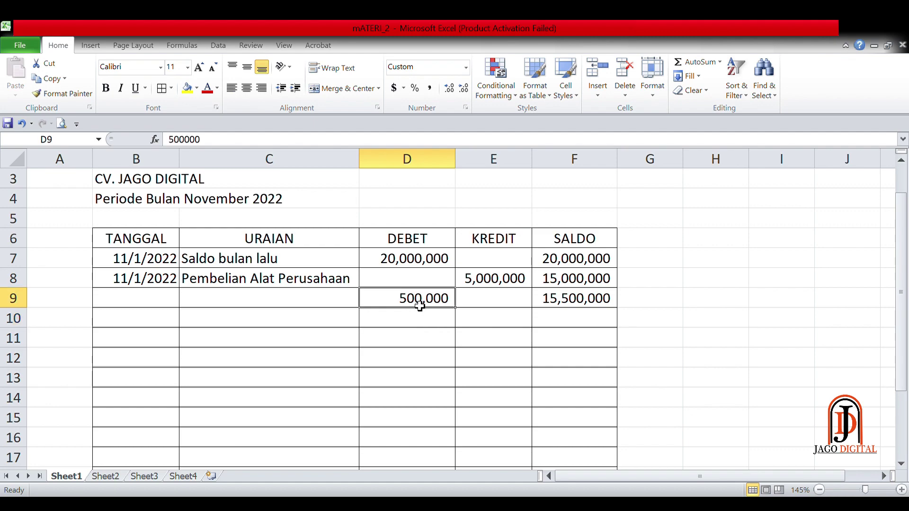
{"action": "key", "text": "Delete"}
Step: Enter the date 1/11/2022 in the TANGGAL cell B9 and reselect that cell
{"action": "left_click", "coordinate": [156, 308]}
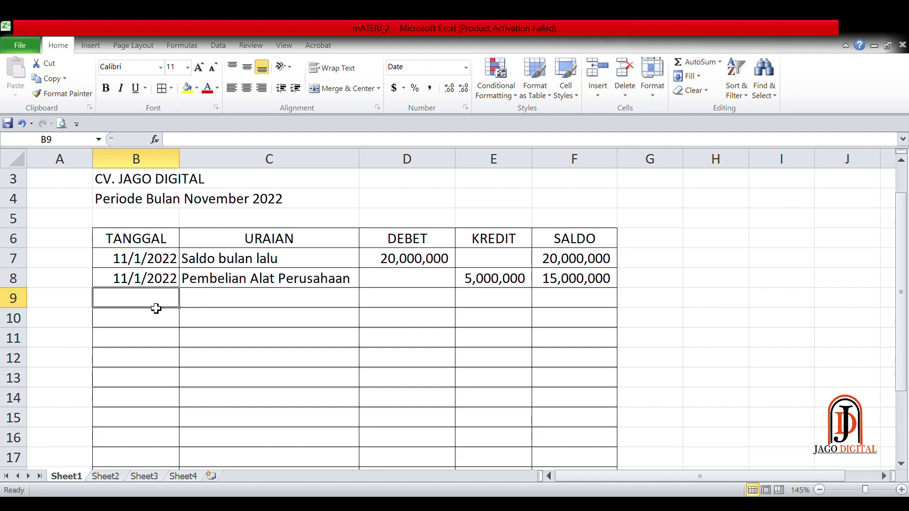
{"action": "type", "text": "1"}
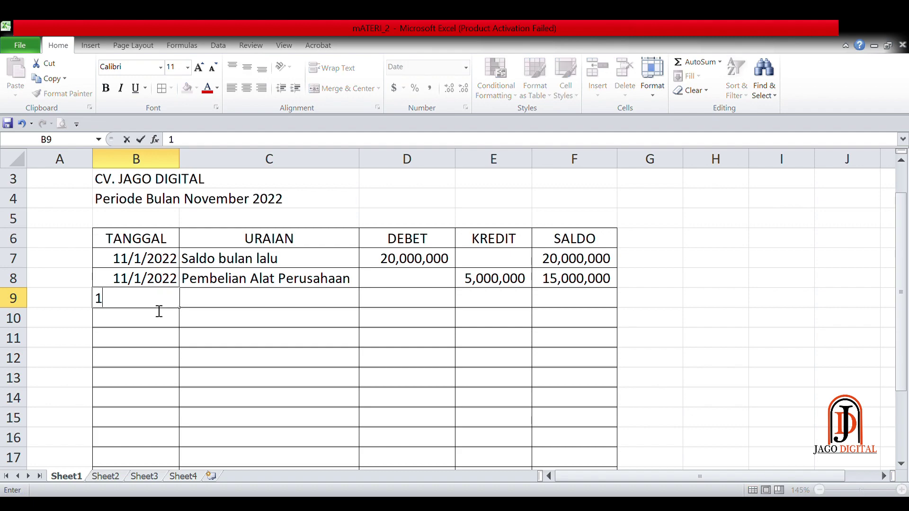
{"action": "type", "text": "/11/2022"}
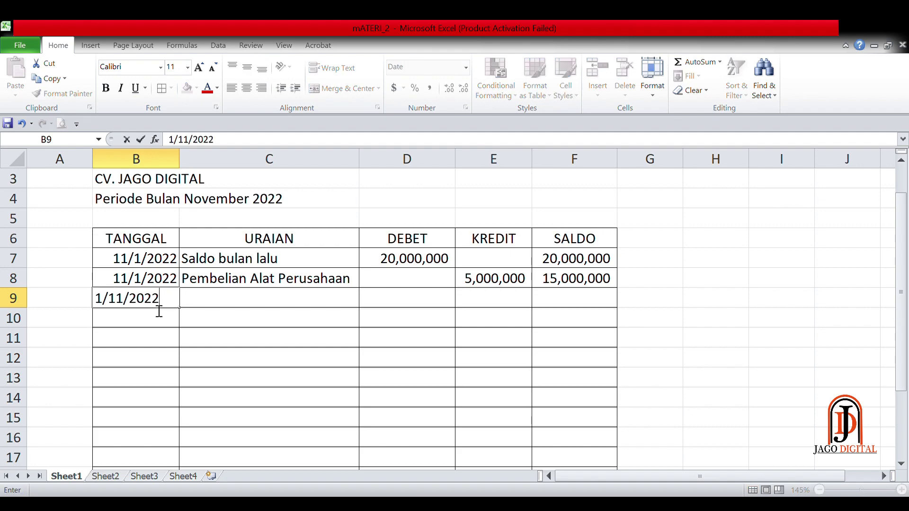
{"action": "key", "text": "Return"}
{"action": "left_click", "coordinate": [162, 298]}
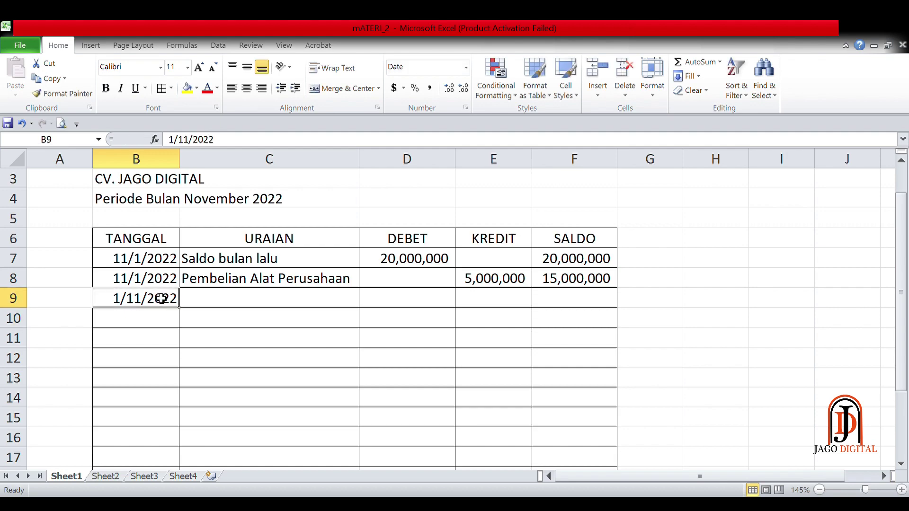
Step: Fill the date in B9 down the TANGGAL column to B14
{"action": "left_click_drag", "start_coordinate": [179, 310], "coordinate": [181, 410]}
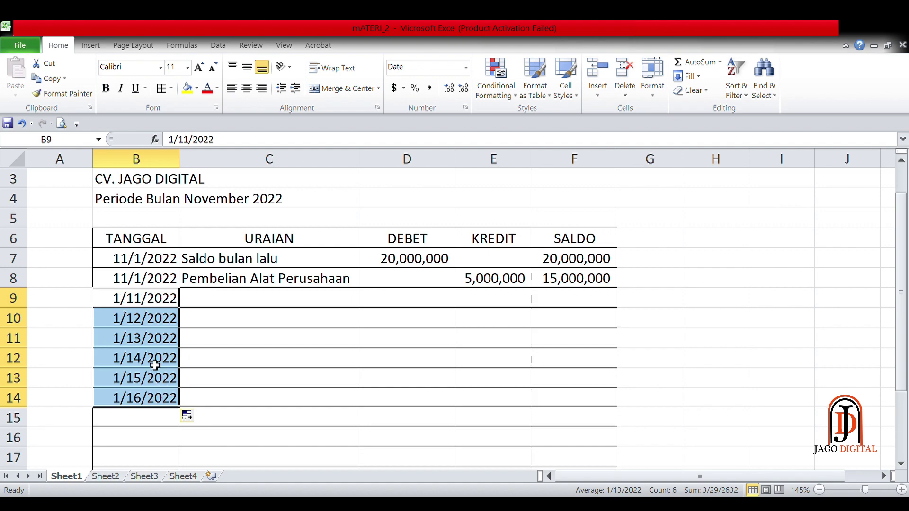
{"action": "left_click", "coordinate": [166, 300]}
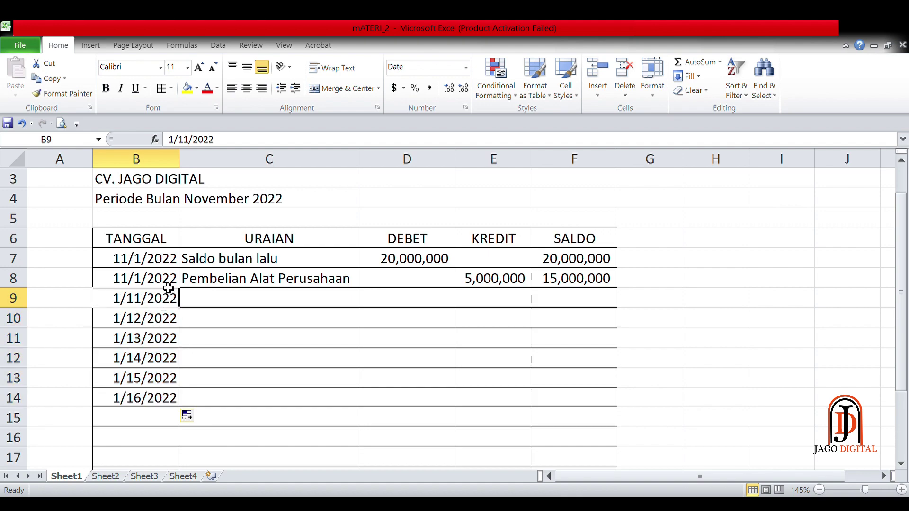
Step: Fill the 11/1/2022 dates from B7:B8 down to B14, then clear the copied dates in B10:B14
{"action": "left_click_drag", "start_coordinate": [169, 265], "coordinate": [183, 414]}
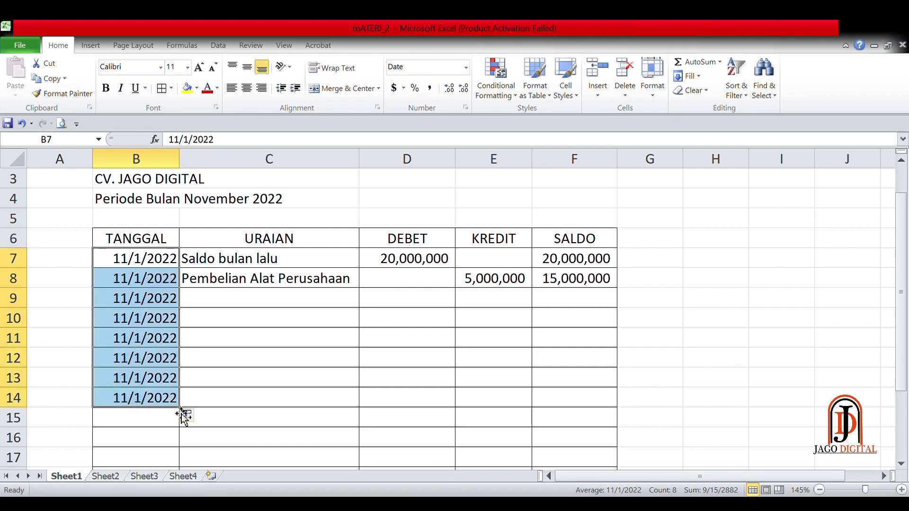
{"action": "left_click", "coordinate": [239, 362]}
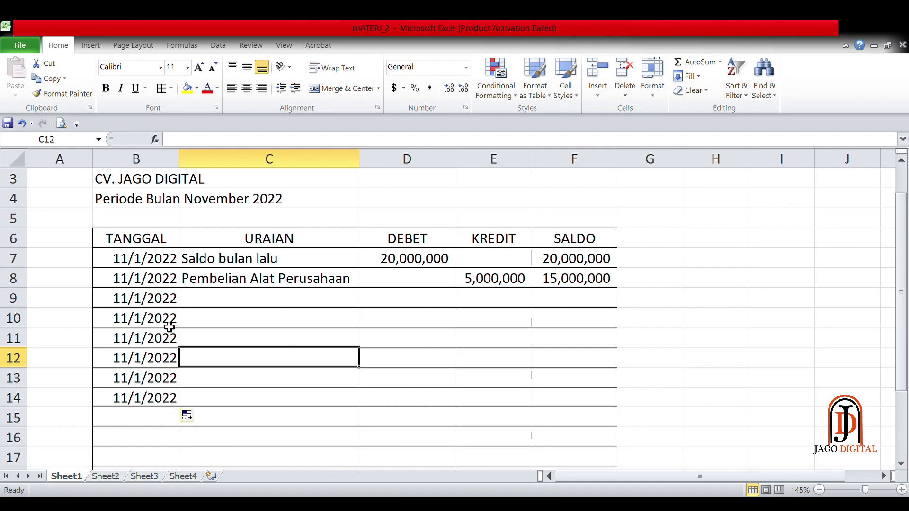
{"action": "left_click_drag", "start_coordinate": [171, 327], "coordinate": [169, 403]}
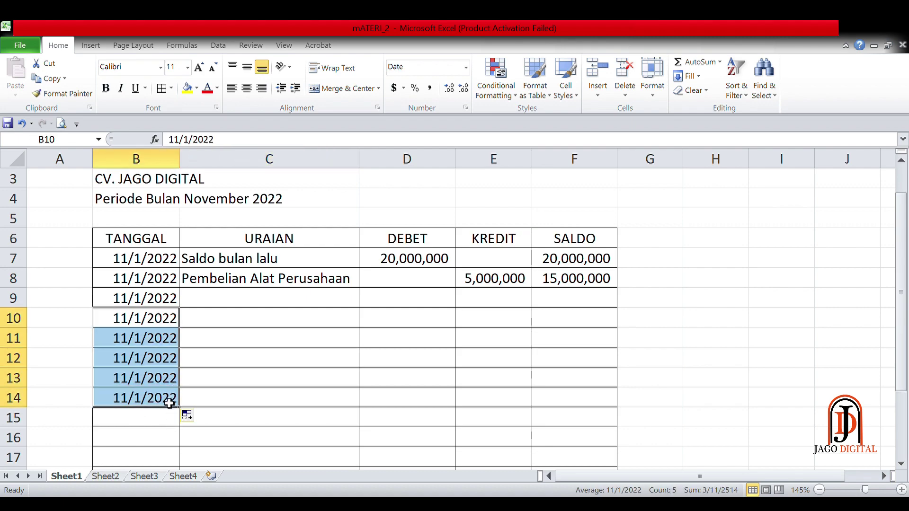
{"action": "key", "text": "Delete"}
{"action": "left_click", "coordinate": [210, 357]}
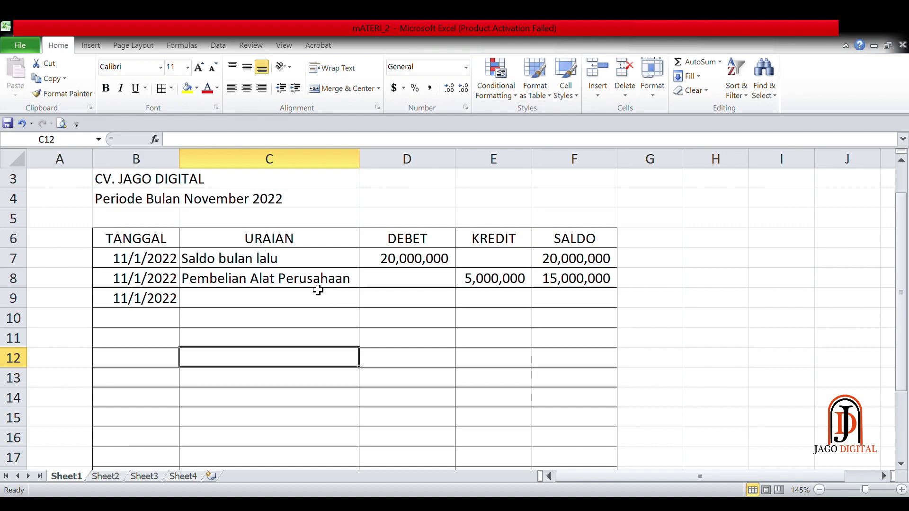
Step: Enter the description "Beli Komputer" in the URAIAN cell C9
{"action": "left_click", "coordinate": [291, 304]}
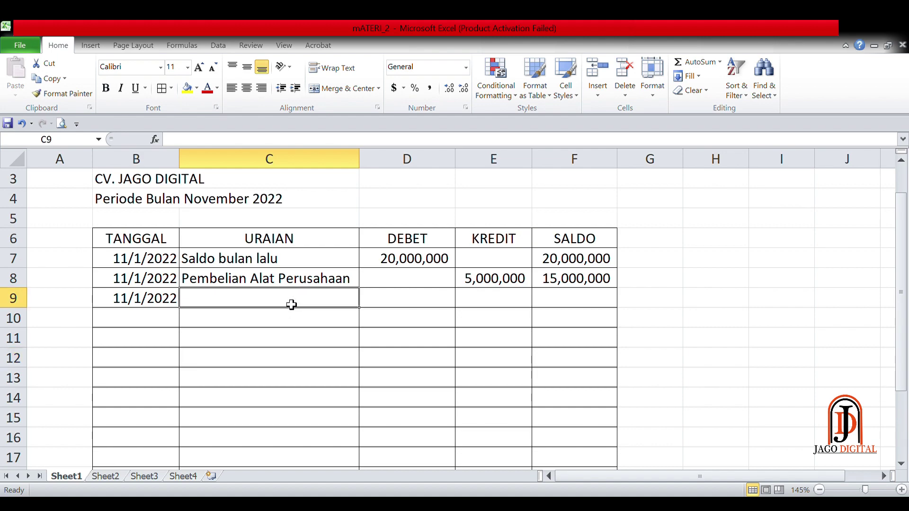
{"action": "type", "text": "BELI"}
{"action": "key", "text": "BackSpace"}
{"action": "key", "text": "BackSpace"}
{"action": "key", "text": "BackSpace"}
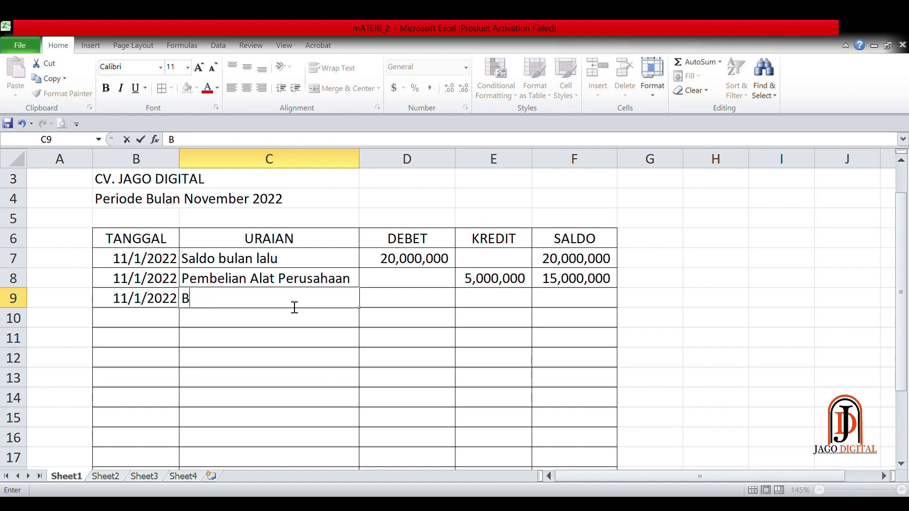
{"action": "key", "text": "BackSpace"}
{"action": "type", "text": "Beli Komputer"}
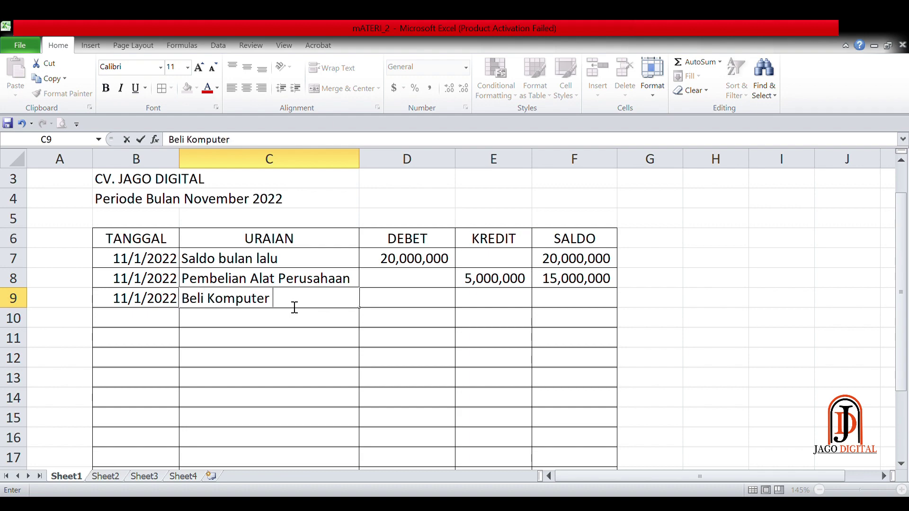
Step: Enter 7500000 in the KREDIT cell E9 for the computer purchase
{"action": "key", "text": "Tab"}
{"action": "key", "text": "Tab"}
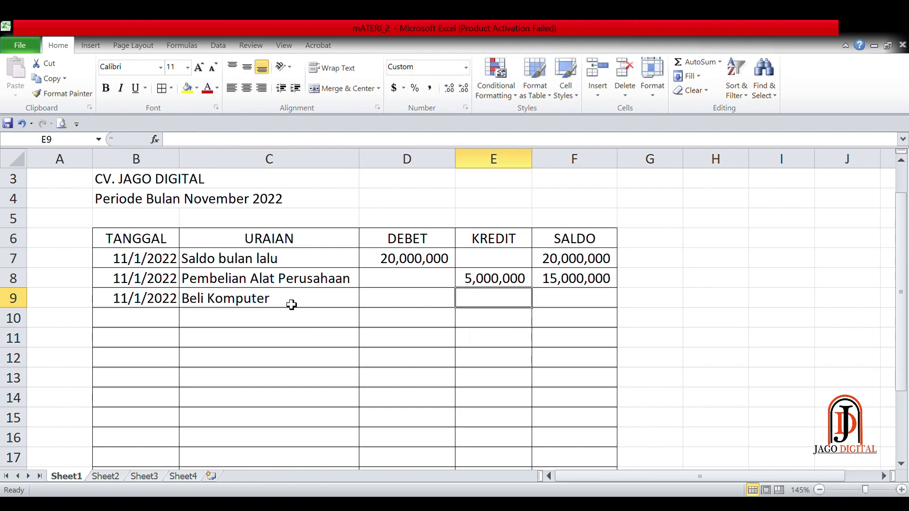
{"action": "type", "text": "7500000"}
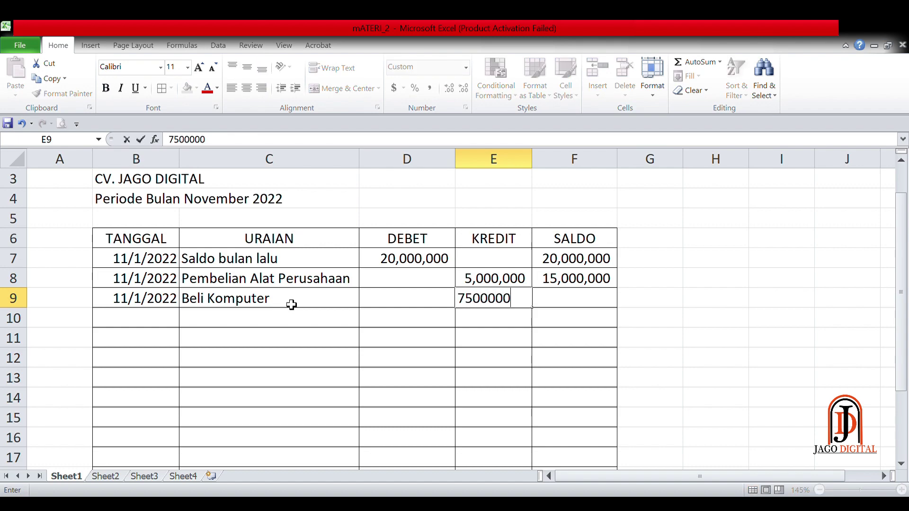
{"action": "key", "text": "Return"}
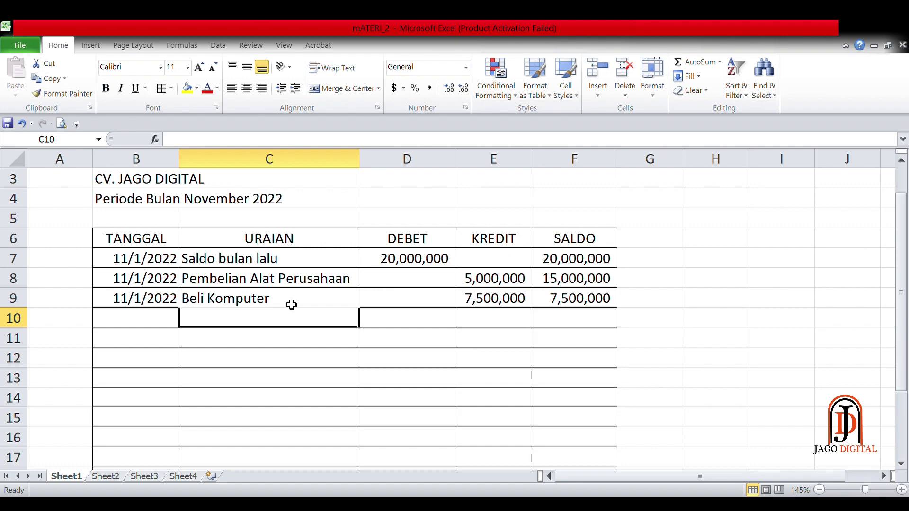
Step: Record a transaction in row 10 dated 11/2/2022, described as "Penjualan", with a DEBET amount of 5000000
{"action": "key", "text": "Left"}
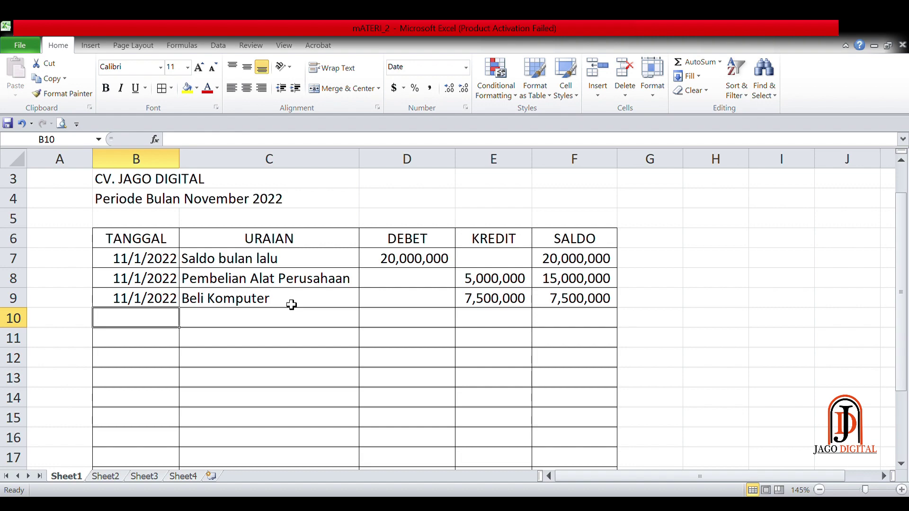
{"action": "type", "text": "11/2"}
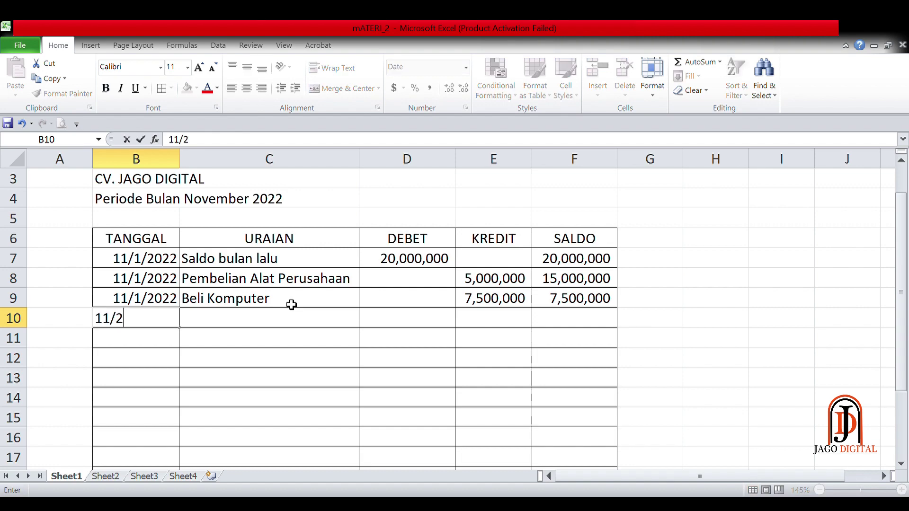
{"action": "type", "text": "/2022"}
{"action": "key", "text": "Tab"}
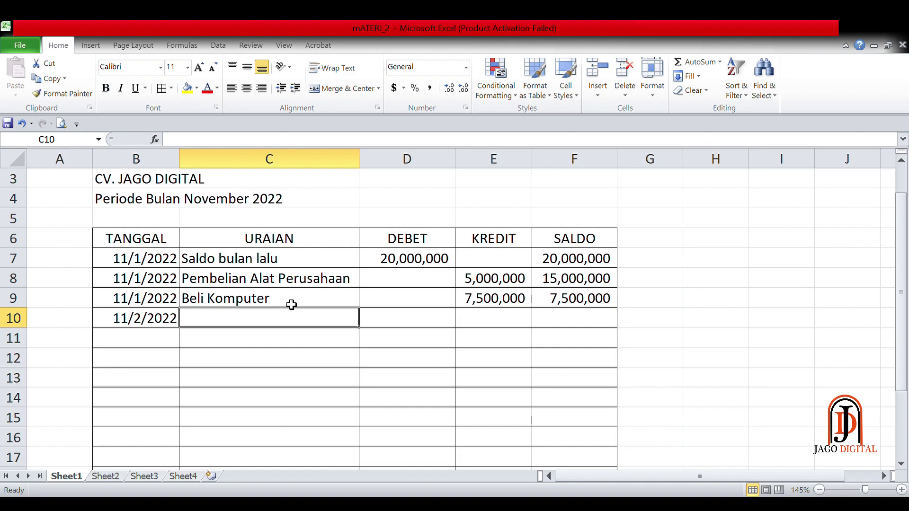
{"action": "type", "text": "Pen"}
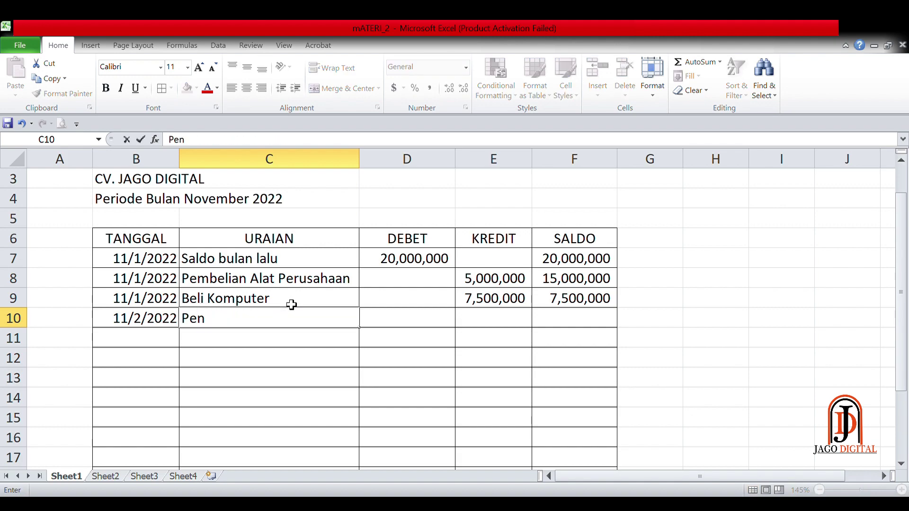
{"action": "type", "text": "jualan"}
{"action": "key", "text": "Tab"}
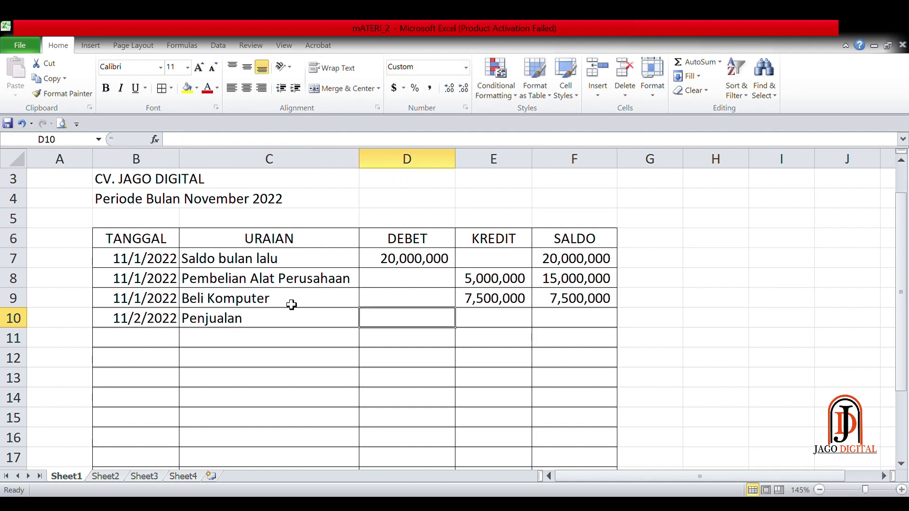
{"action": "type", "text": "5000000"}
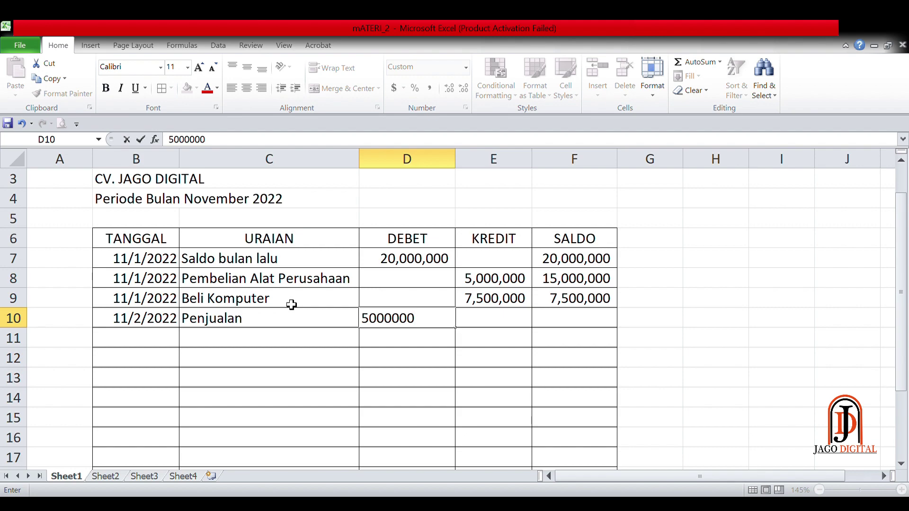
{"action": "key", "text": "Return"}
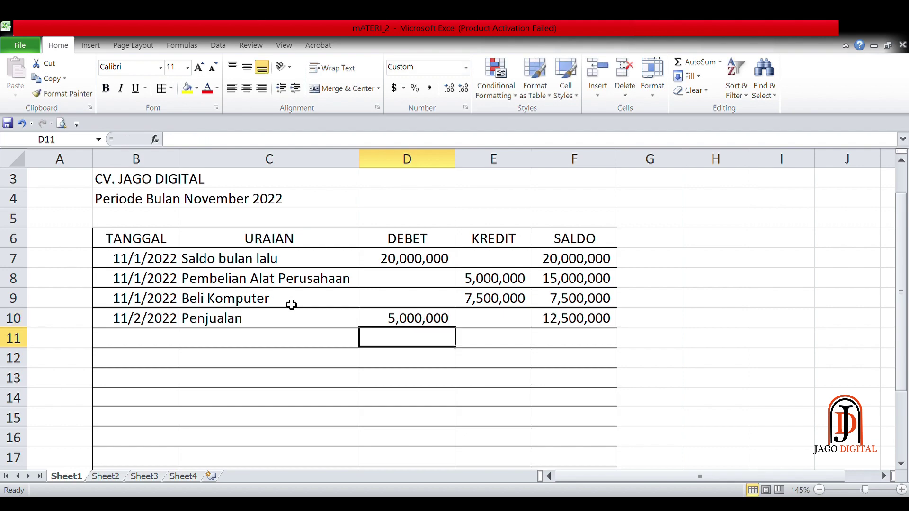
Step: Enter the date 11/2/2022 in the TANGGAL cell B11
{"action": "key", "text": "Up"}
{"action": "key", "text": "Right"}
{"action": "key", "text": "Down"}
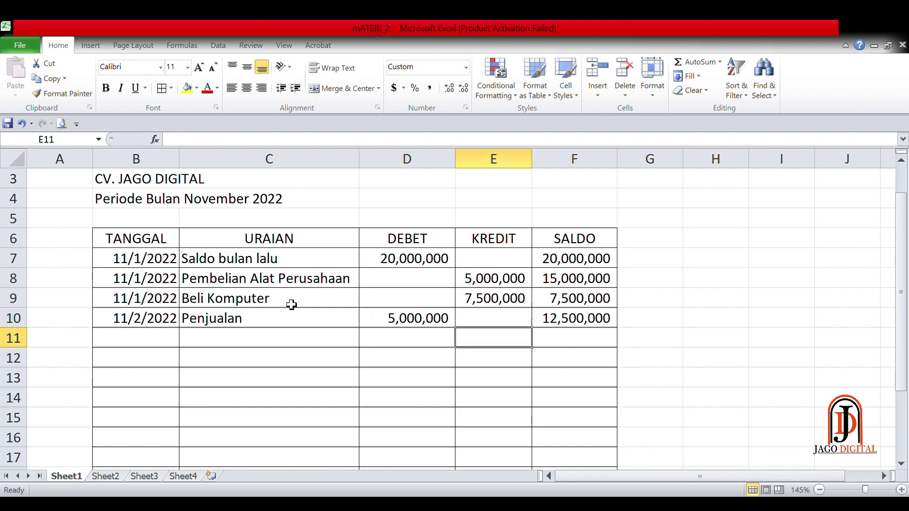
{"action": "key", "text": "Left"}
{"action": "key", "text": "Left"}
{"action": "key", "text": "Left"}
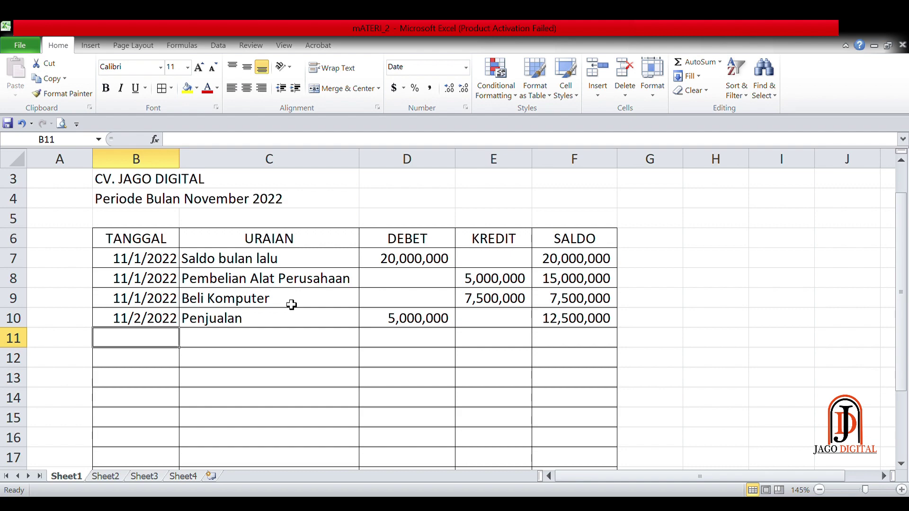
{"action": "type", "text": "11/"}
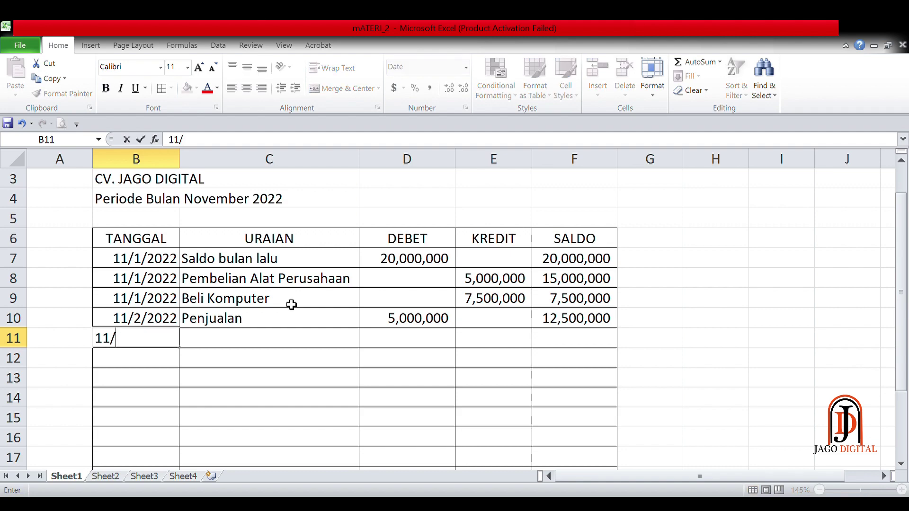
{"action": "type", "text": "2/2022"}
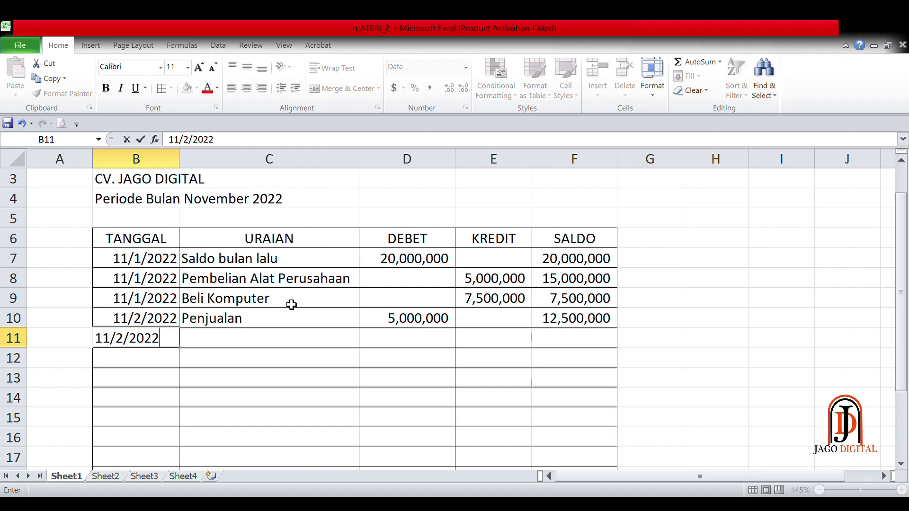
{"action": "key", "text": "Tab"}
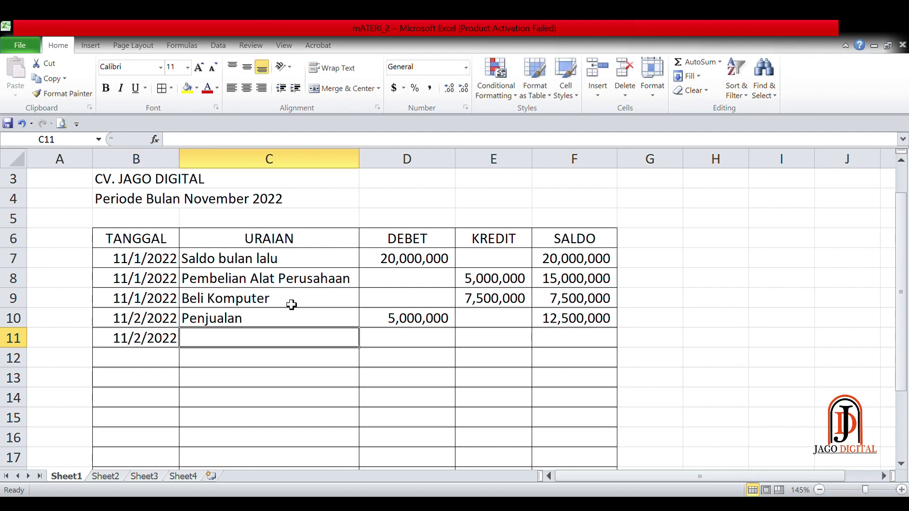
Step: Enter the description "Gaji Karyawan @2 orang" in the URAIAN cell C11
{"action": "type", "text": "Gs"}
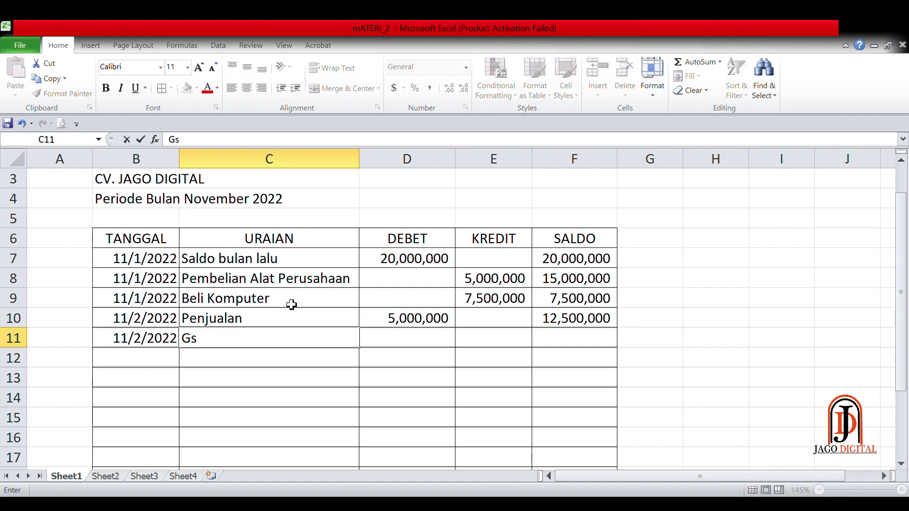
{"action": "key", "text": "BackSpace"}
{"action": "type", "text": "ahi"}
{"action": "key", "text": "BackSpace"}
{"action": "key", "text": "BackSpace"}
{"action": "type", "text": "ji Kary"}
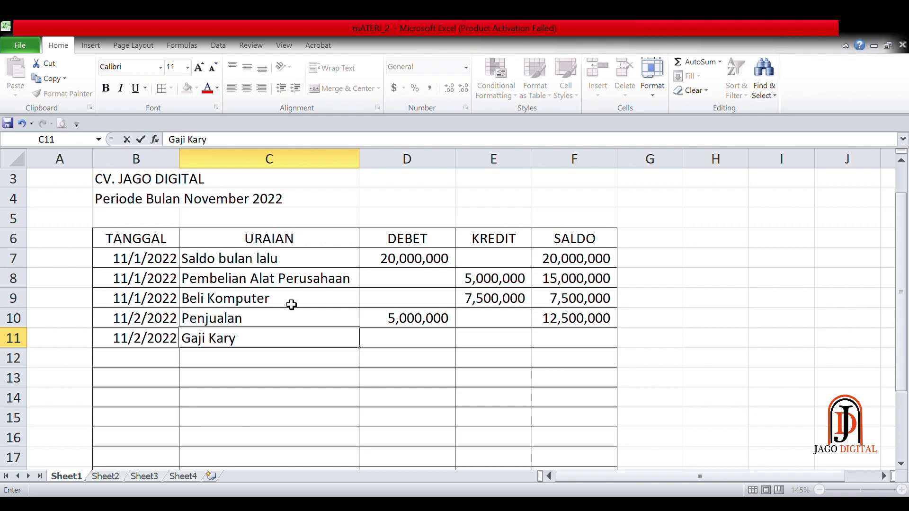
{"action": "type", "text": "awan 2"}
{"action": "key", "text": "BackSpace"}
{"action": "type", "text": "@ora"}
{"action": "key", "text": "BackSpace"}
{"action": "key", "text": "BackSpace"}
{"action": "key", "text": "BackSpace"}
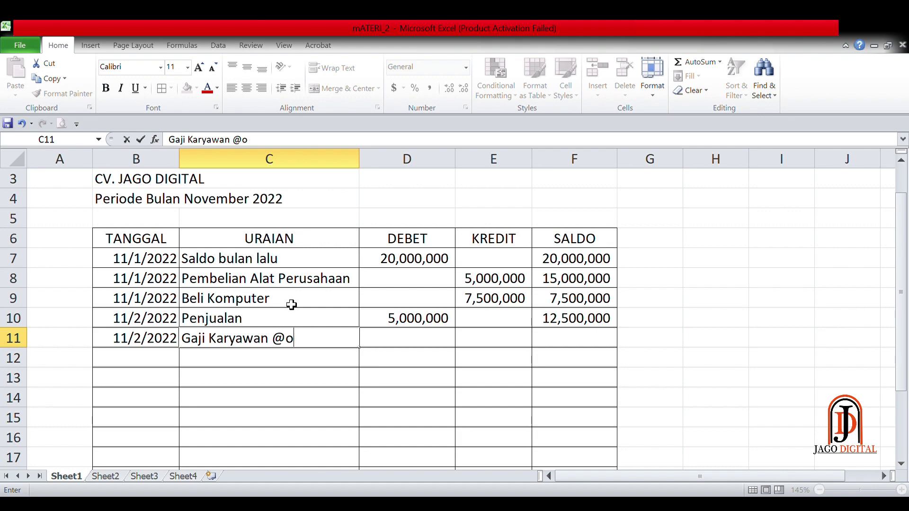
{"action": "type", "text": "2 orang"}
{"action": "key", "text": "Tab"}
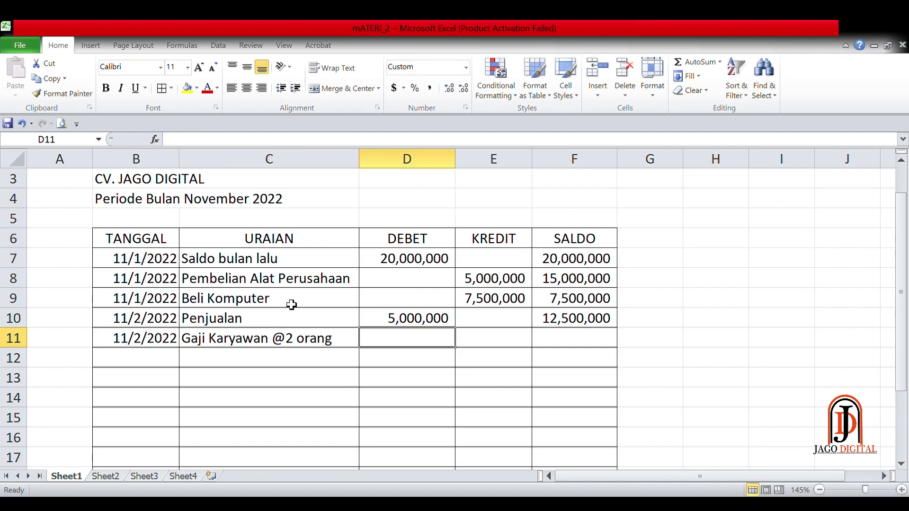
Step: Enter 2000000 in the KREDIT cell E11 for the employee salaries
{"action": "key", "text": "Tab"}
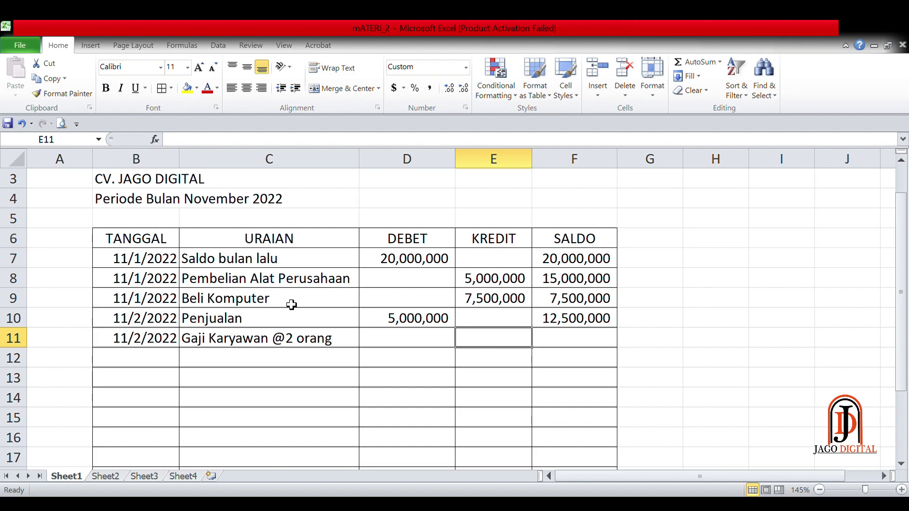
{"action": "type", "text": "2000000"}
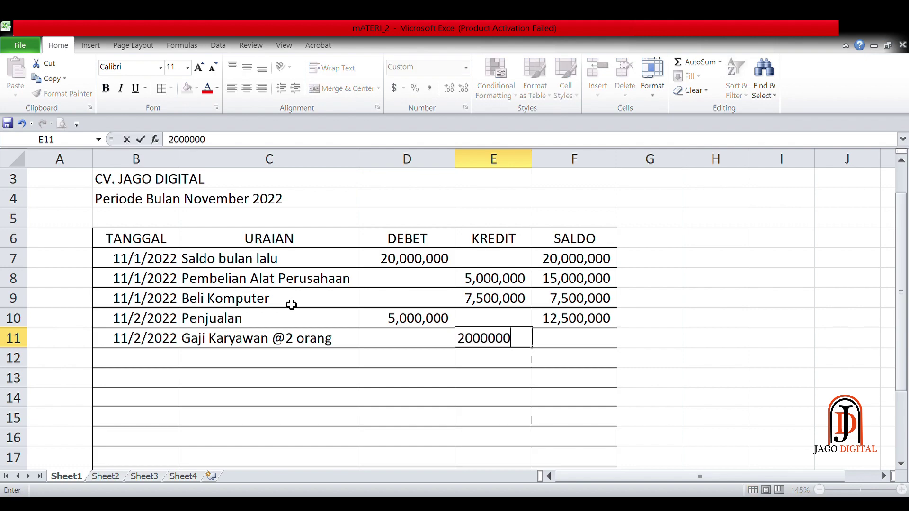
{"action": "key", "text": "Return"}
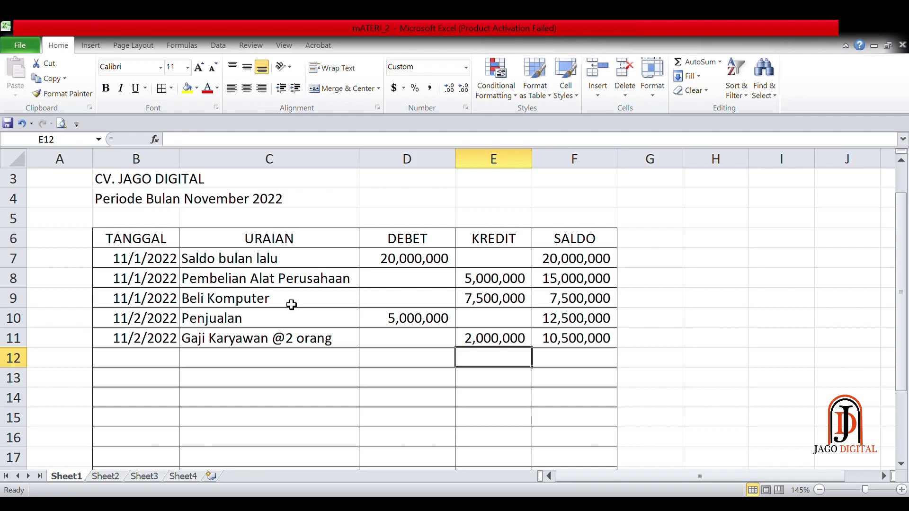
Step: Enter the date 11/2/2022 in the TANGGAL cell B12
{"action": "key", "text": "Left"}
{"action": "key", "text": "Left"}
{"action": "key", "text": "Left"}
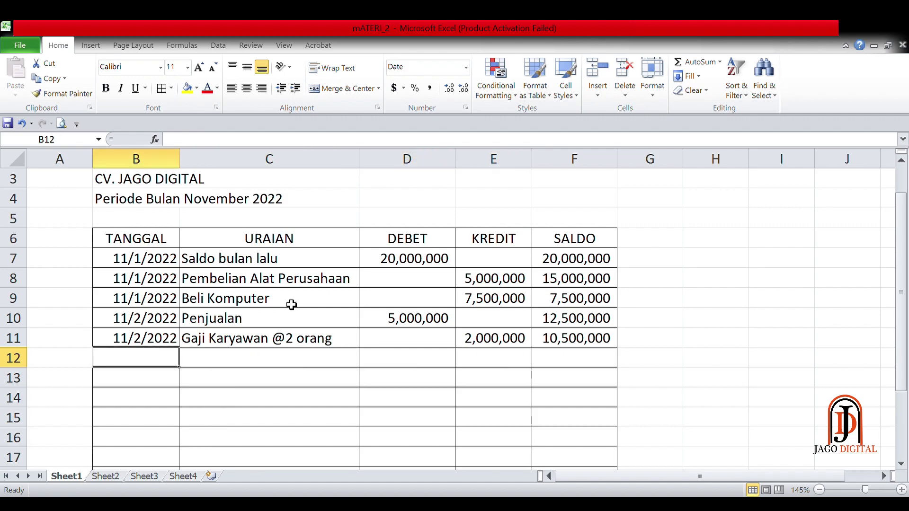
{"action": "type", "text": "11/00"}
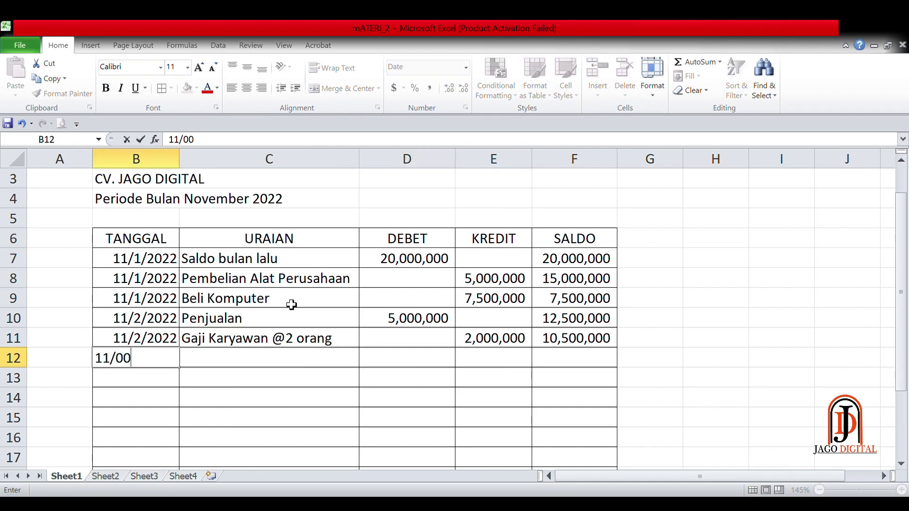
{"action": "key", "text": "BackSpace"}
{"action": "key", "text": "BackSpace"}
{"action": "type", "text": "2/2022"}
{"action": "key", "text": "Tab"}
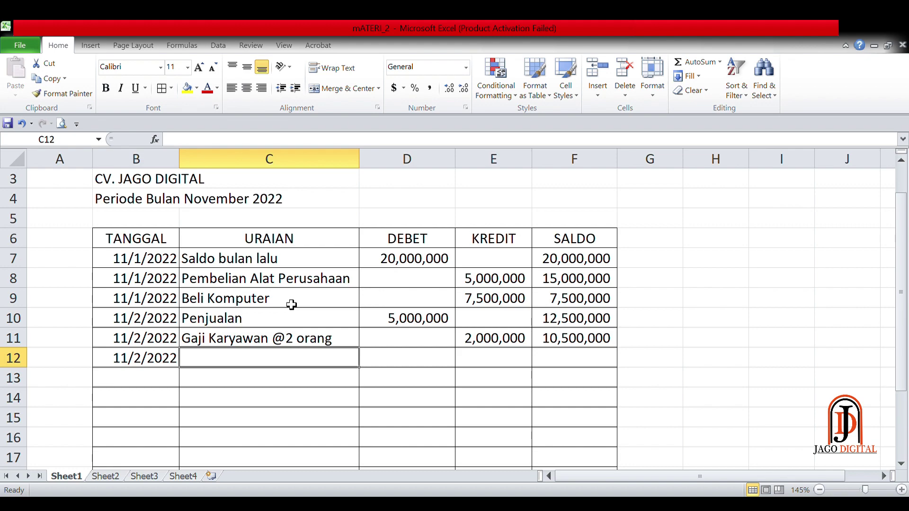
Step: Enter the description "Perbaikan kendaraan" in the URAIAN cell C12 and 1000000 in the KREDIT cell E12
{"action": "type", "text": "Per"}
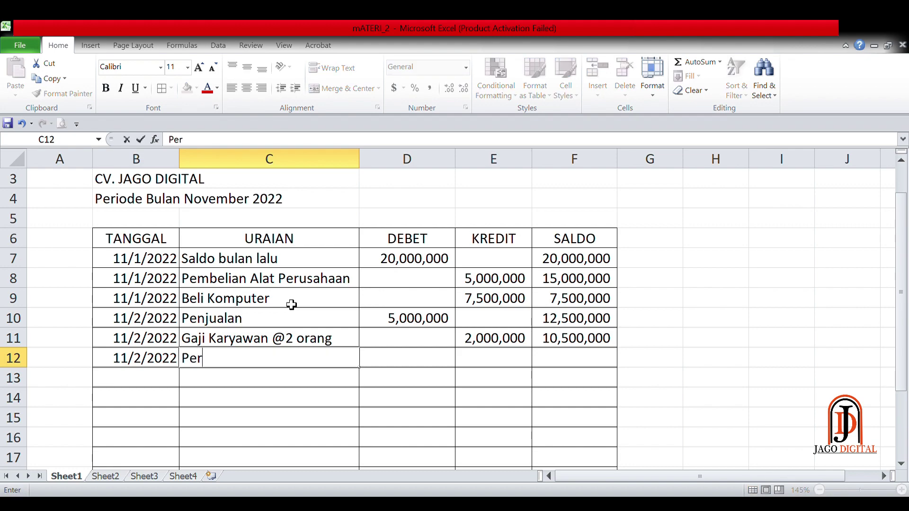
{"action": "type", "text": "baikan kend"}
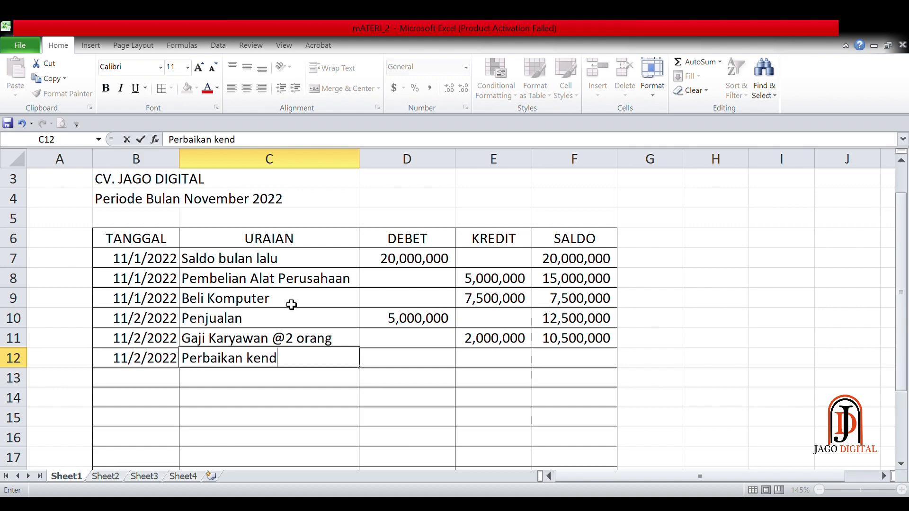
{"action": "type", "text": "araan"}
{"action": "key", "text": "Tab"}
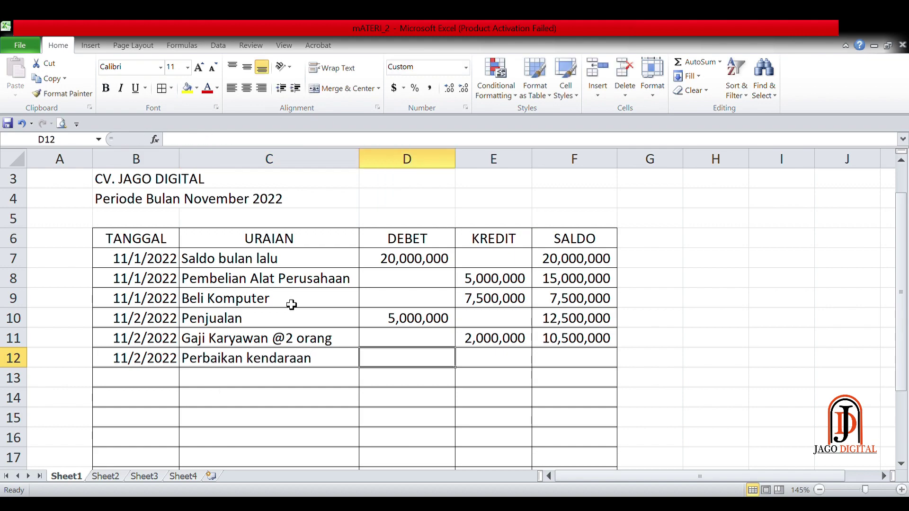
{"action": "key", "text": "Tab"}
{"action": "type", "text": "10000000"}
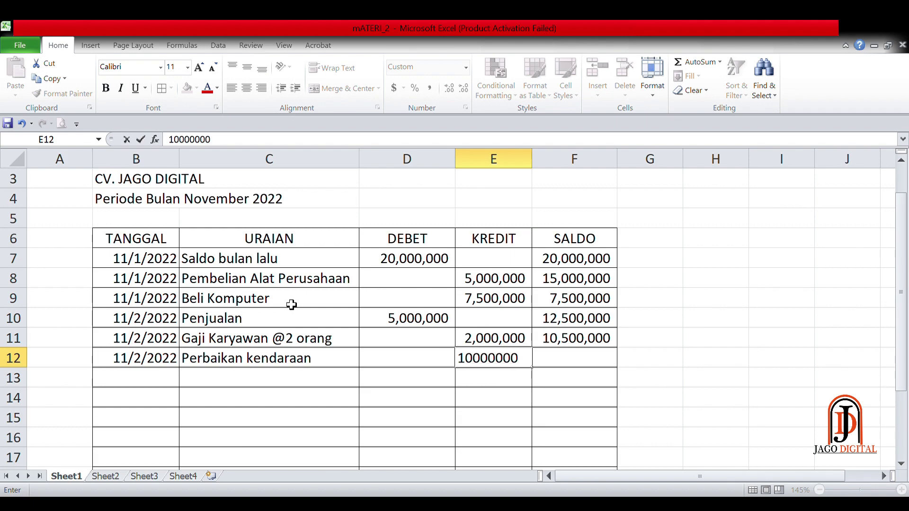
{"action": "key", "text": "BackSpace"}
{"action": "key", "text": "Return"}
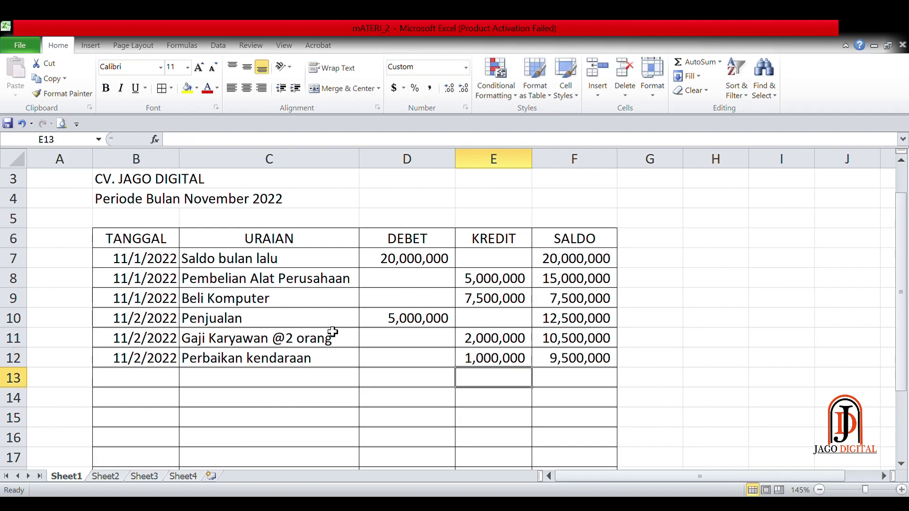
Step: Enter the date 11/3/2022 in the TANGGAL cell B13
{"action": "left_click", "coordinate": [126, 387]}
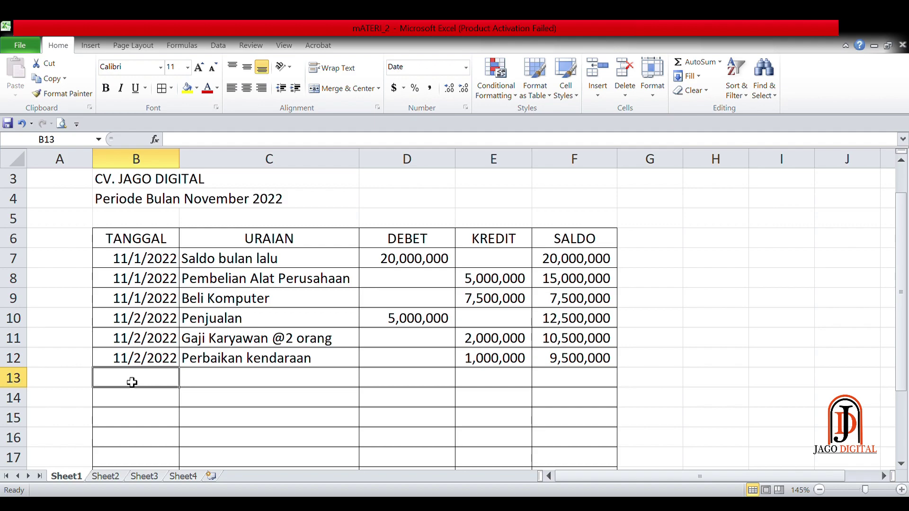
{"action": "type", "text": "11/3"}
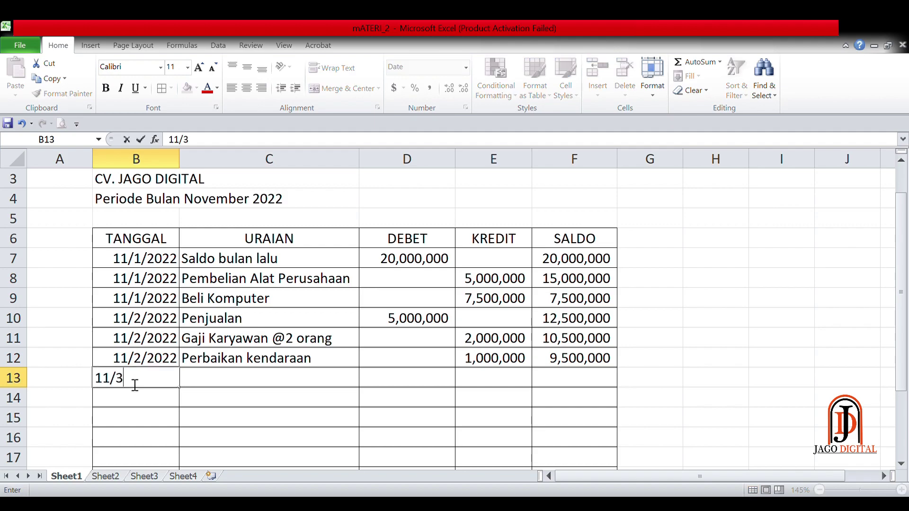
{"action": "type", "text": "/2022"}
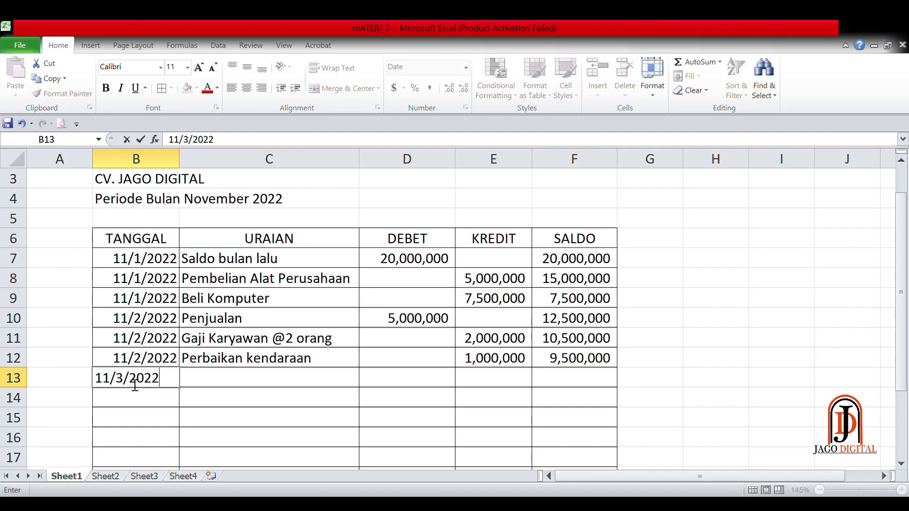
{"action": "key", "text": "Tab"}
Step: Enter the description "Penjualan" in the URAIAN cell C13 and 3000000 in the DEBET cell D13
{"action": "type", "text": "Hasil"}
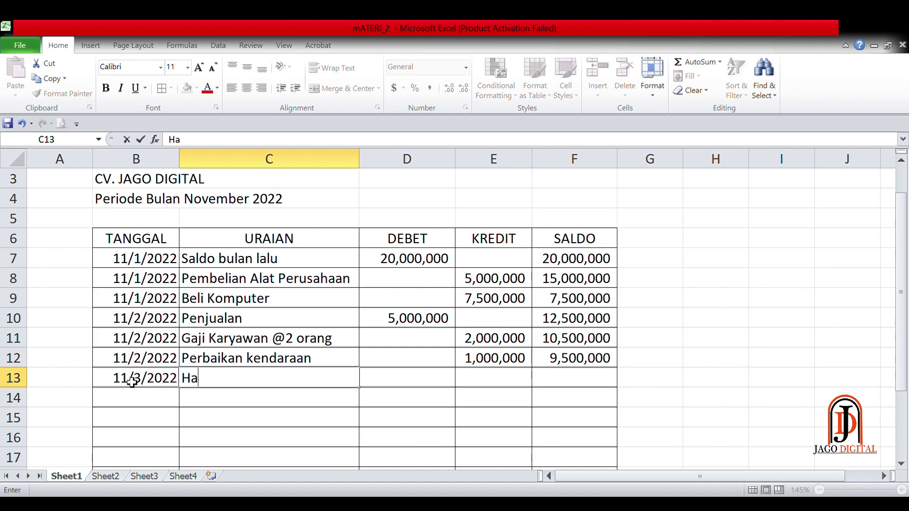
{"action": "key", "text": "BackSpace"}
{"action": "key", "text": "BackSpace"}
{"action": "key", "text": "BackSpace"}
{"action": "key", "text": "BackSpace"}
{"action": "key", "text": "BackSpace"}
{"action": "type", "text": "Penjualan"}
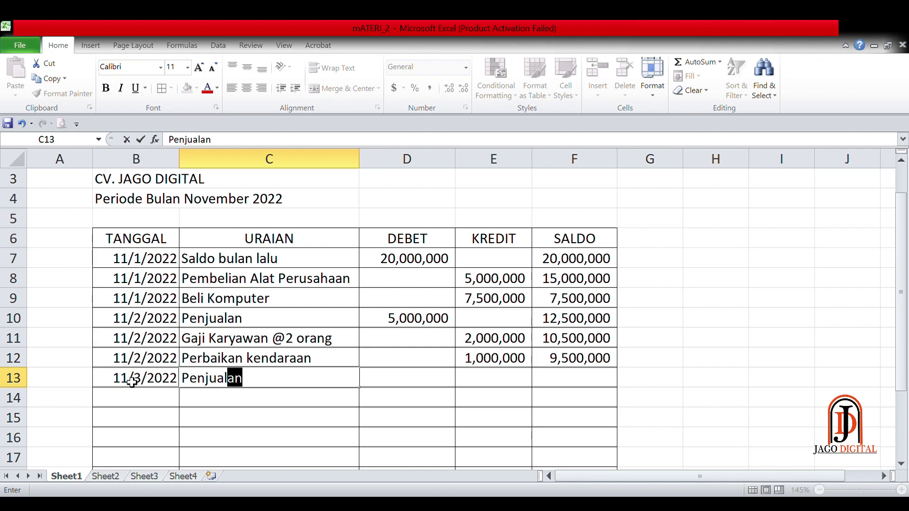
{"action": "key", "text": "Tab"}
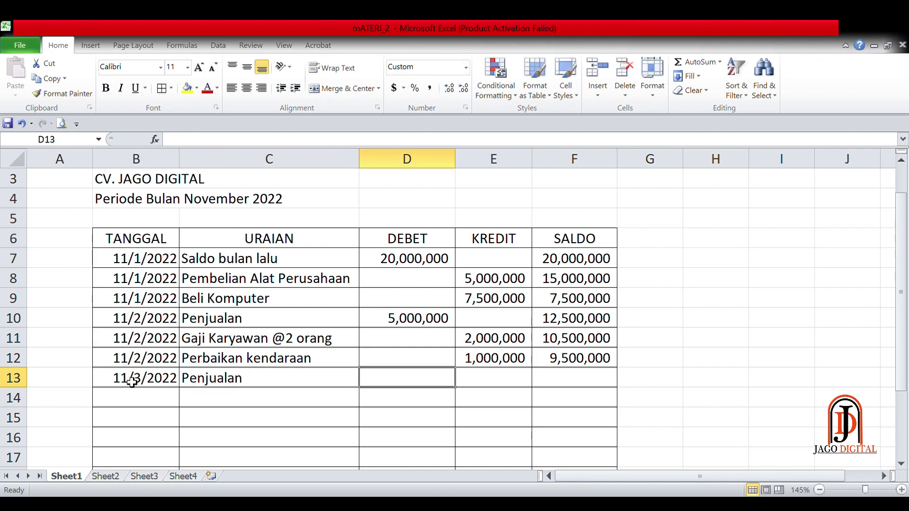
{"action": "type", "text": "3000000"}
{"action": "key", "text": "Return"}
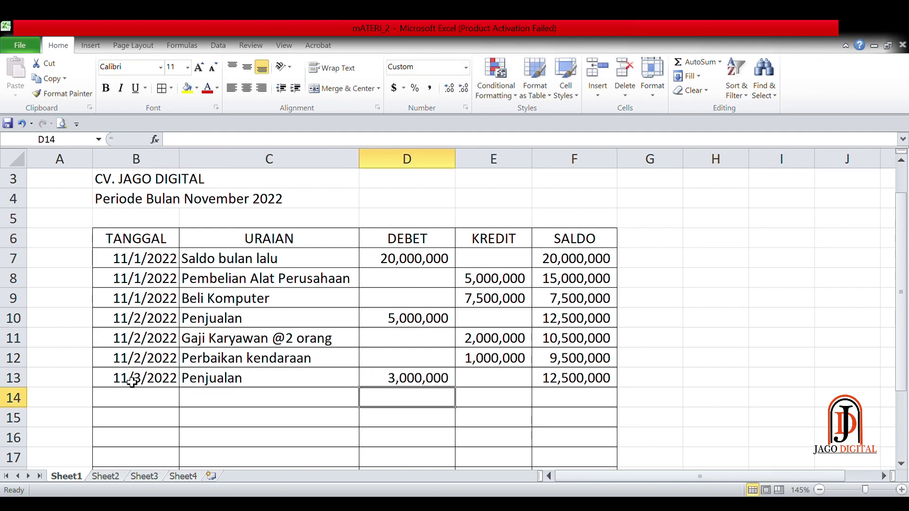
Step: Enter the date 11/3/2022 in the TANGGAL cell B14
{"action": "key", "text": "Up"}
{"action": "key", "text": "Right"}
{"action": "key", "text": "Down"}
{"action": "key", "text": "Left"}
{"action": "key", "text": "Left"}
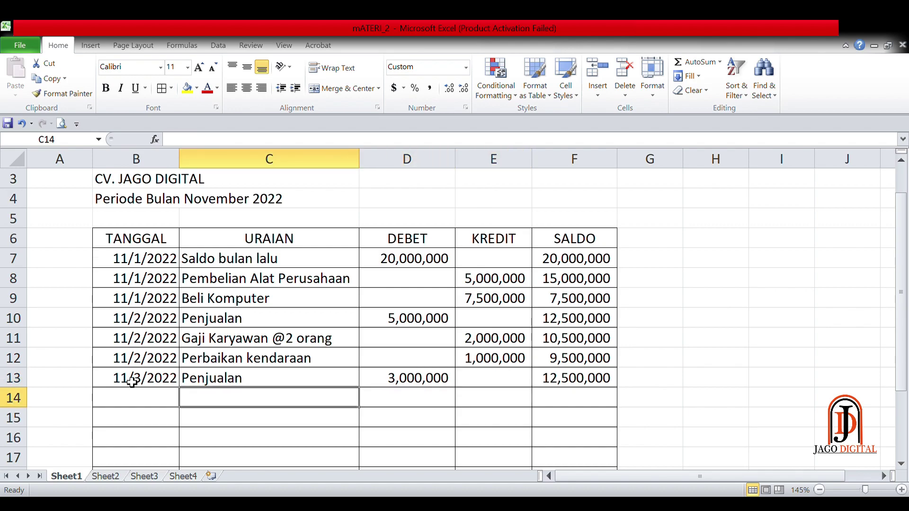
{"action": "key", "text": "Left"}
{"action": "key", "text": "Left"}
{"action": "key", "text": "Right"}
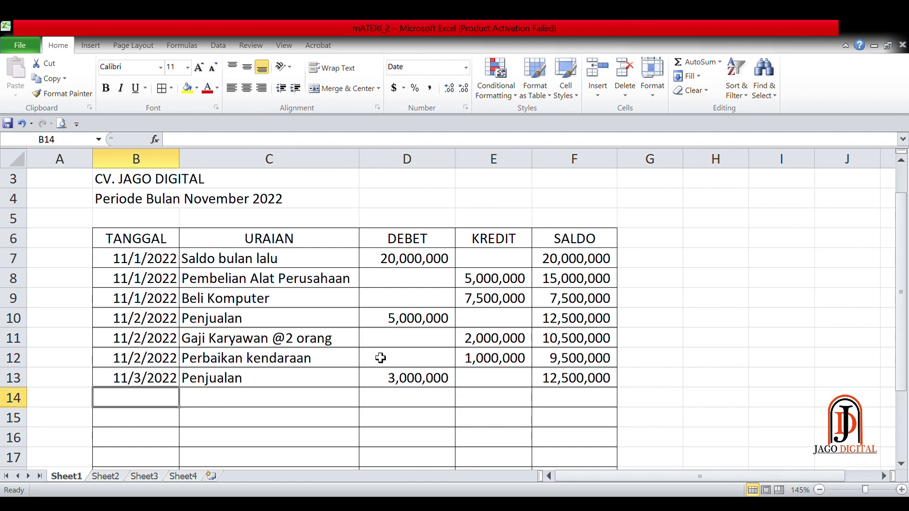
{"action": "type", "text": "11/3"}
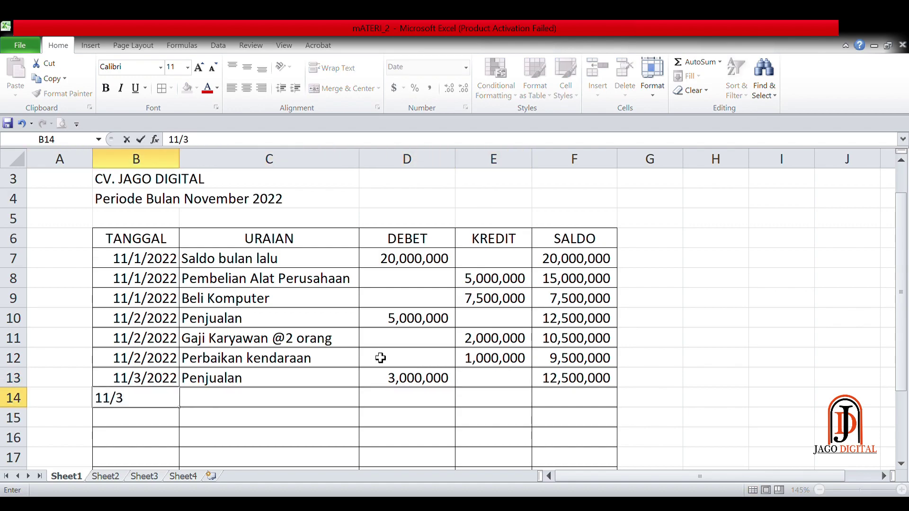
{"action": "type", "text": "/2022"}
{"action": "key", "text": "Tab"}
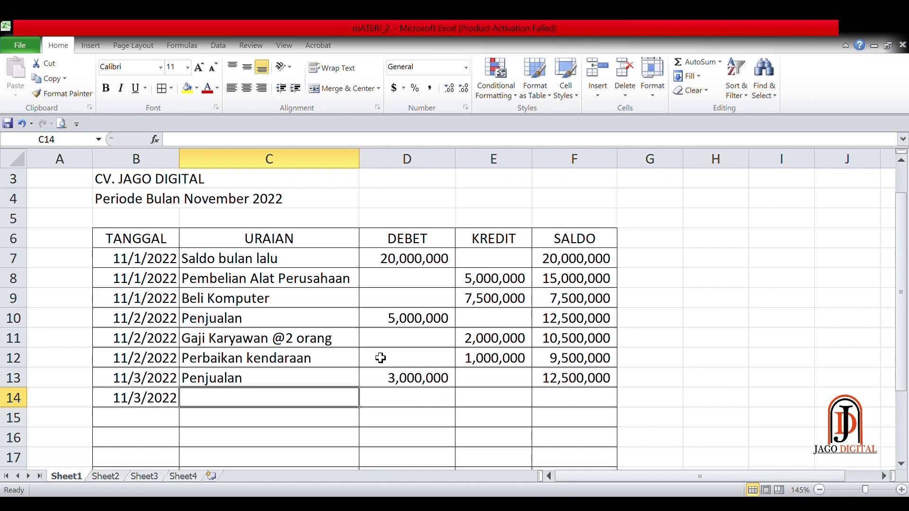
Step: Enter the description "Beli BBM Kendaraan" in the URAIAN cell C14
{"action": "type", "text": "beli"}
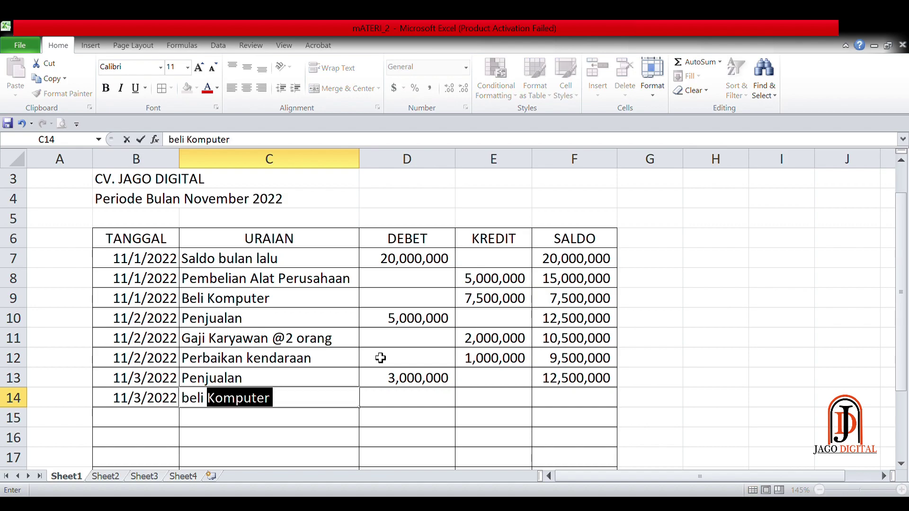
{"action": "key", "text": "Delete"}
{"action": "key", "text": "BackSpace"}
{"action": "key", "text": "BackSpace"}
{"action": "key", "text": "BackSpace"}
{"action": "key", "text": "BackSpace"}
{"action": "type", "text": "Beli BB"}
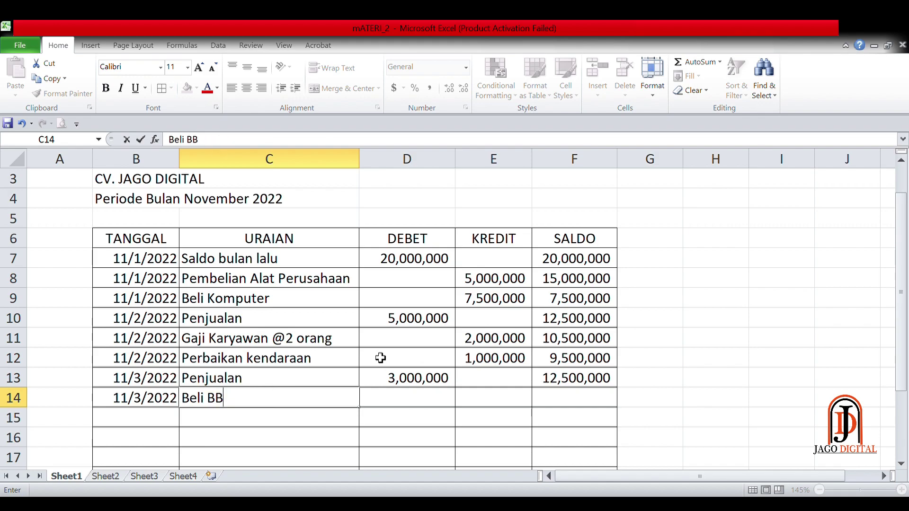
{"action": "type", "text": "M Kenda"}
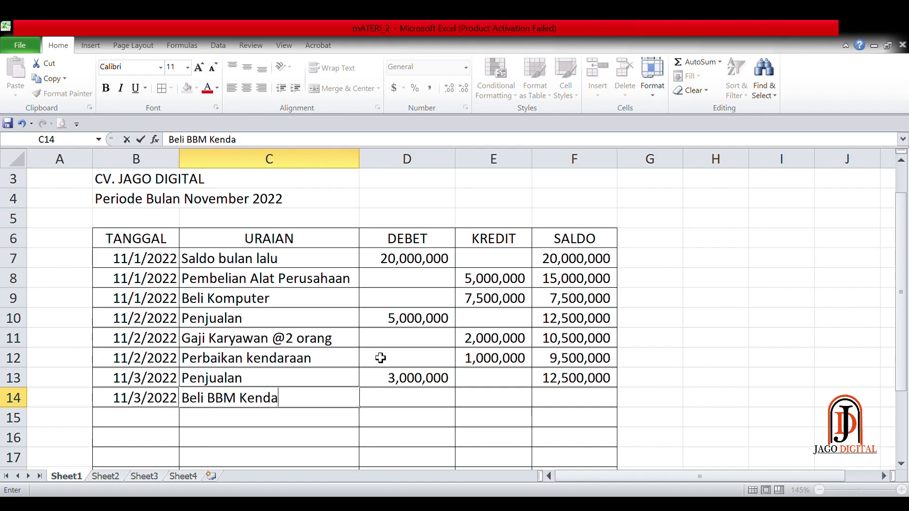
{"action": "type", "text": "raan"}
{"action": "key", "text": "Tab"}
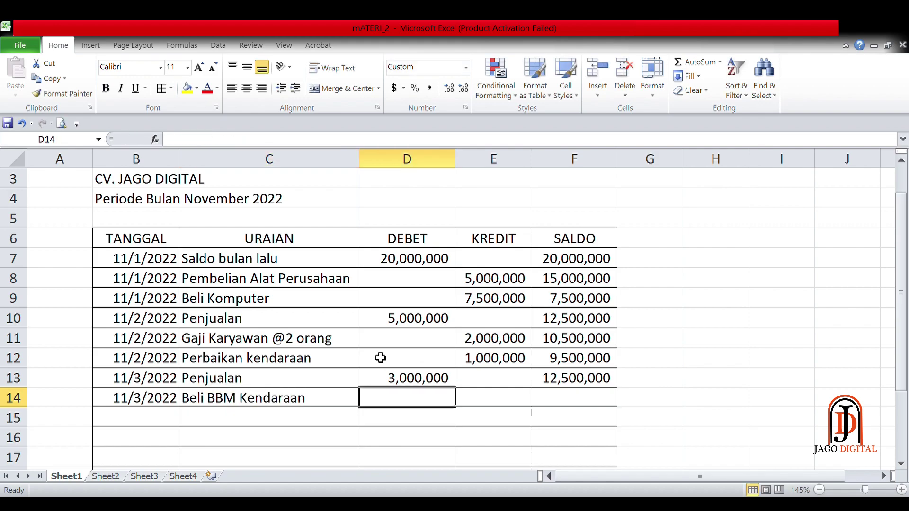
Step: Enter 1000000 in the KREDIT cell E14 for the vehicle fuel purchase
{"action": "key", "text": "Tab"}
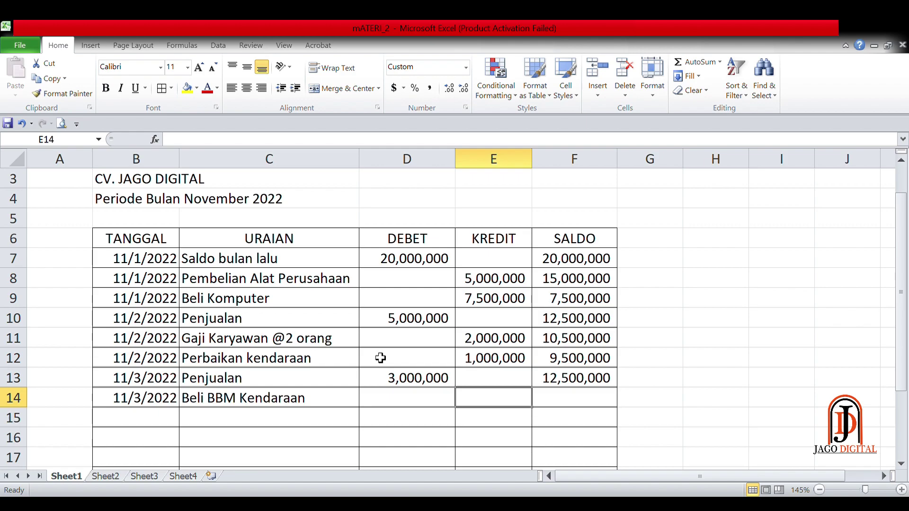
{"action": "type", "text": "1000000"}
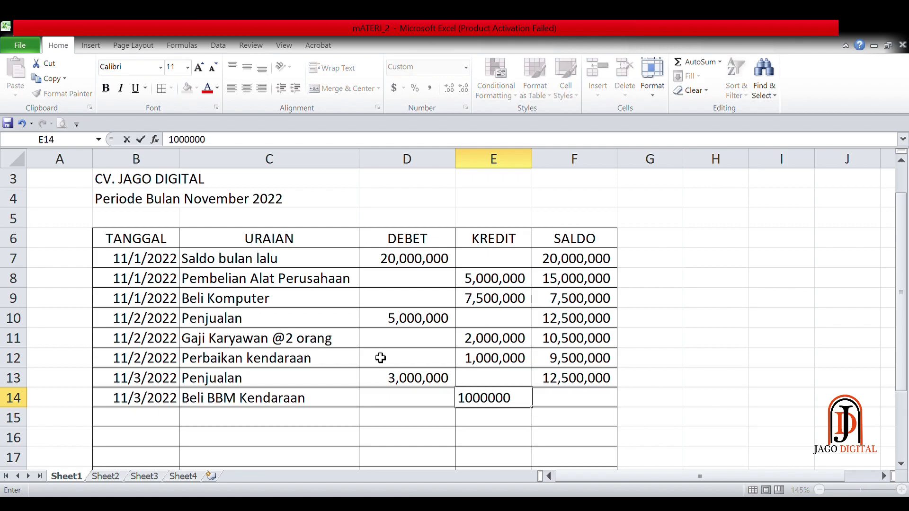
{"action": "key", "text": "Return"}
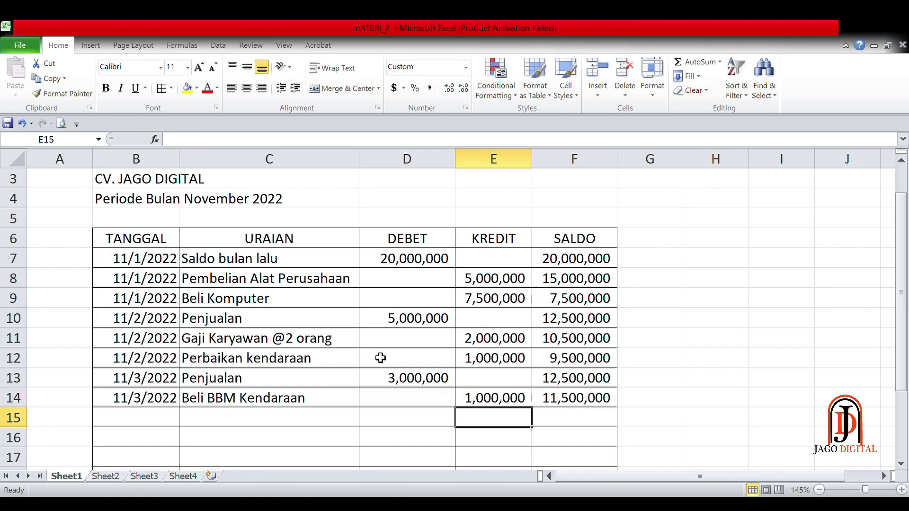
Step: Fill the date from B14 down into the TANGGAL cell B15 and clear B15 again
{"action": "key", "text": "Left"}
{"action": "key", "text": "Left"}
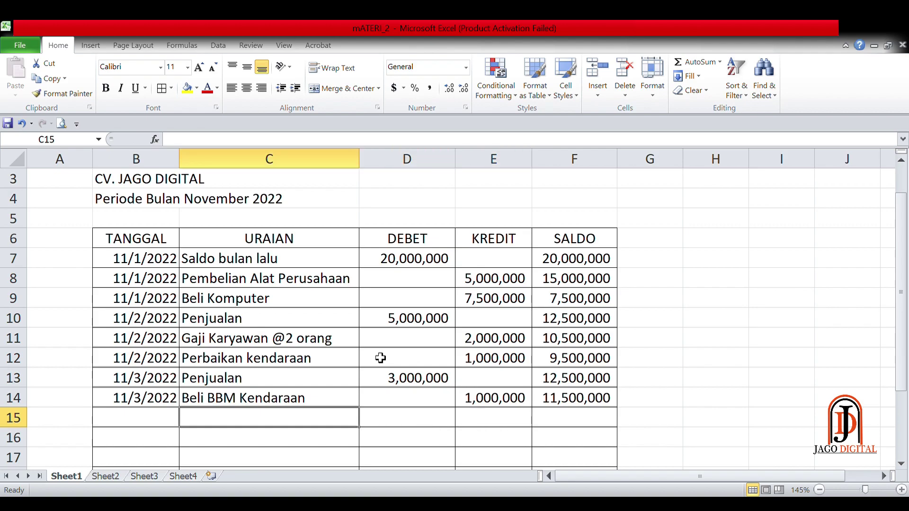
{"action": "key", "text": "Left"}
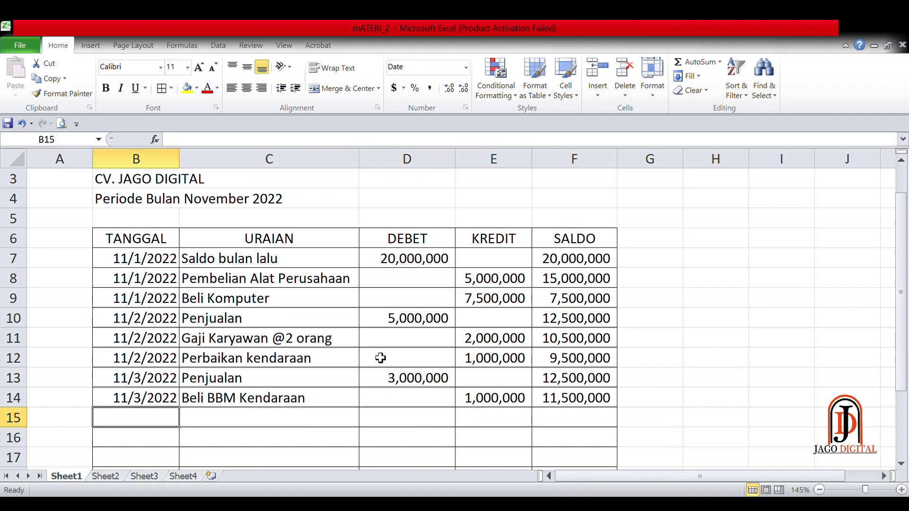
{"action": "key", "text": "Up"}
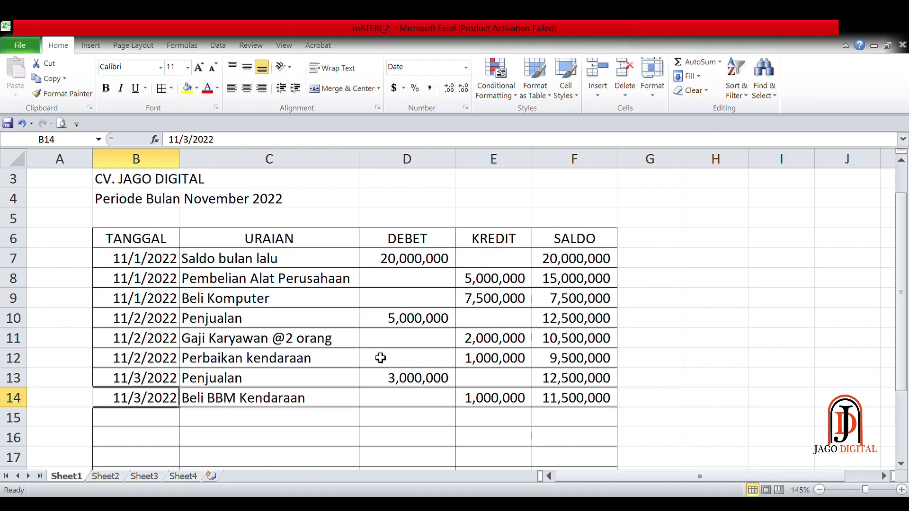
{"action": "key", "text": "Down"}
{"action": "key", "text": "Up"}
{"action": "key", "text": "Down"}
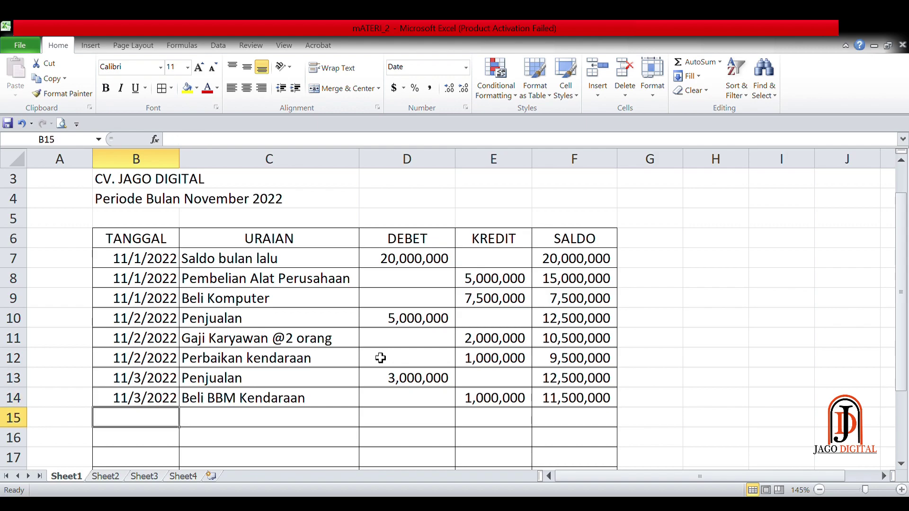
{"action": "key", "text": "Up"}
{"action": "key", "text": "Down"}
{"action": "key", "text": "ctrl+d"}
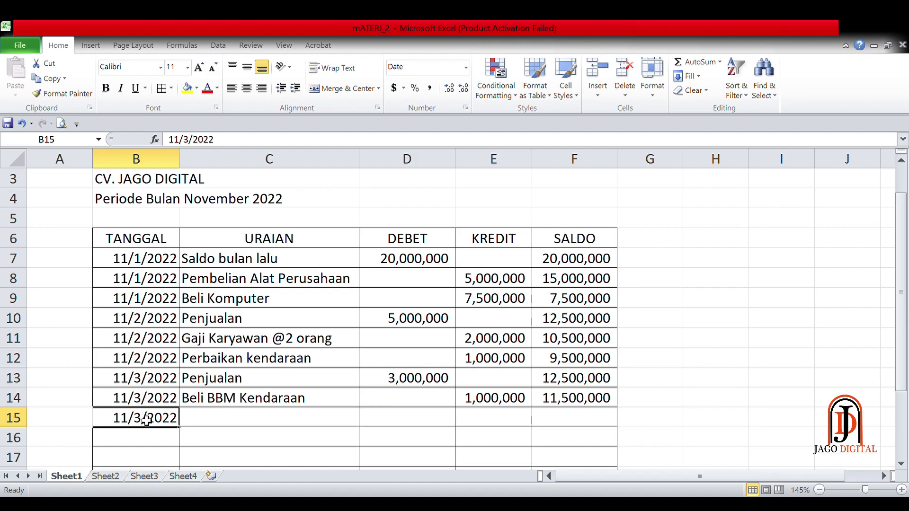
{"action": "key", "text": "Delete"}
{"action": "left_click", "coordinate": [196, 422]}
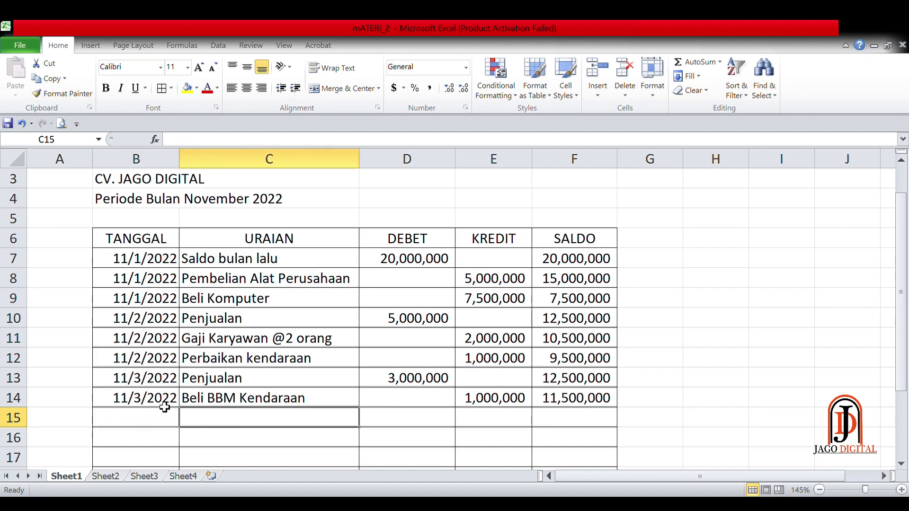
Step: Copy the date in B14, paste it into the TANGGAL cell B15, and delete the pasted date
{"action": "left_click", "coordinate": [164, 406]}
{"action": "key", "text": "ctrl+c"}
{"action": "left_click", "coordinate": [158, 422]}
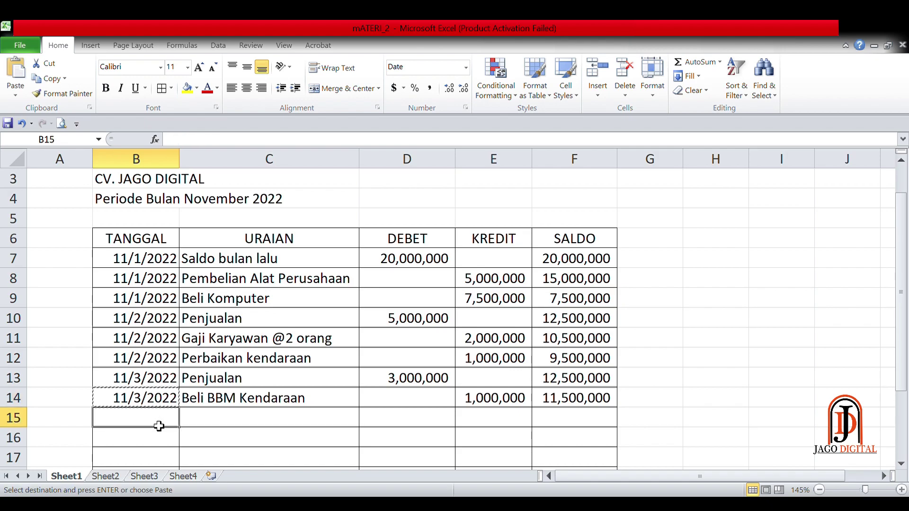
{"action": "key", "text": "ctrl+v"}
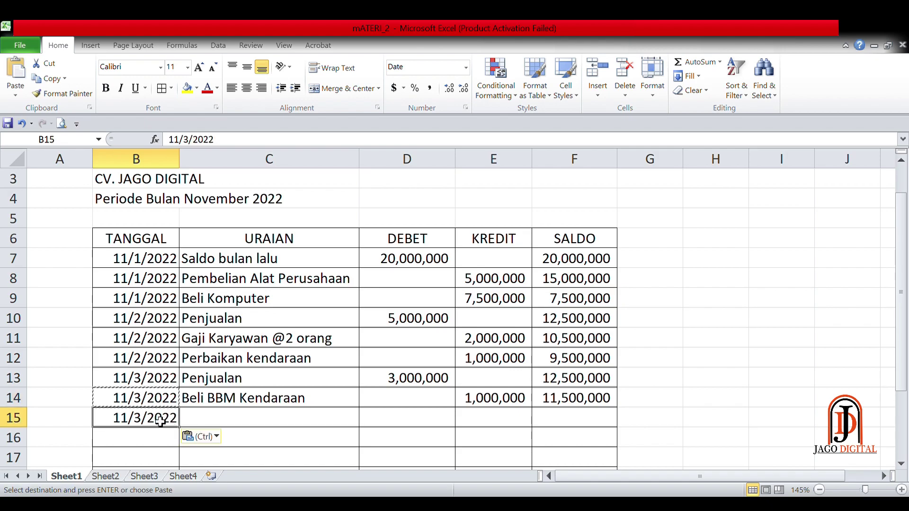
{"action": "key", "text": "Delete"}
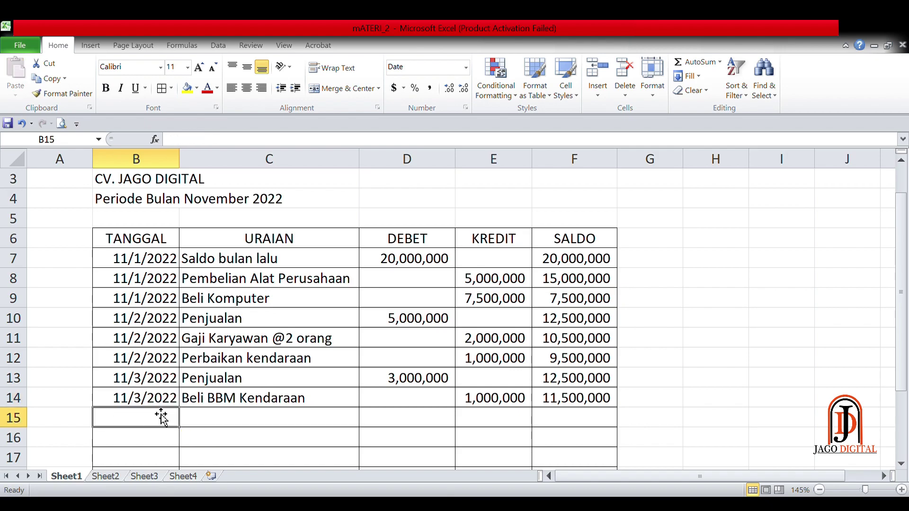
{"action": "left_click", "coordinate": [155, 399]}
{"action": "left_click", "coordinate": [155, 425]}
{"action": "left_click", "coordinate": [152, 400]}
{"action": "left_click", "coordinate": [152, 422]}
{"action": "scroll", "coordinate": [172, 415], "scroll_direction": "up", "scroll_amount": 2}
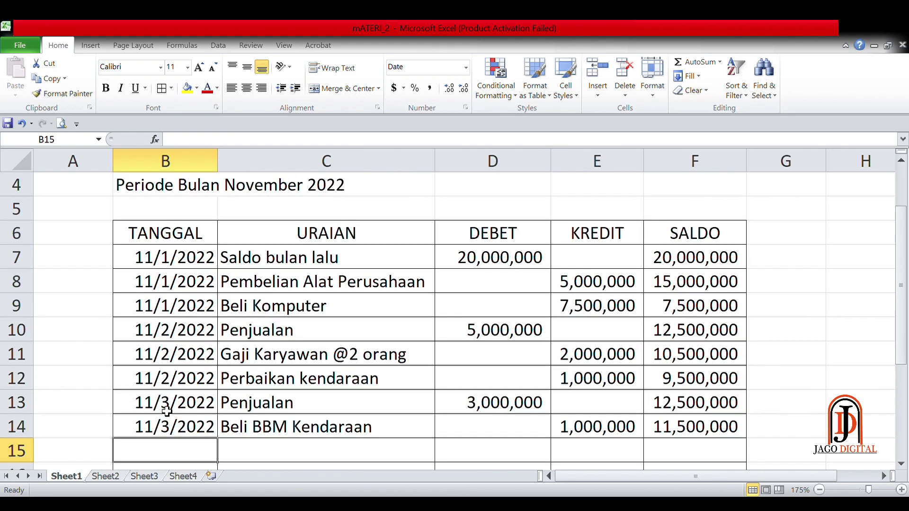
{"action": "scroll", "coordinate": [167, 411], "scroll_direction": "down", "scroll_amount": 2}
{"action": "left_click", "coordinate": [158, 283]}
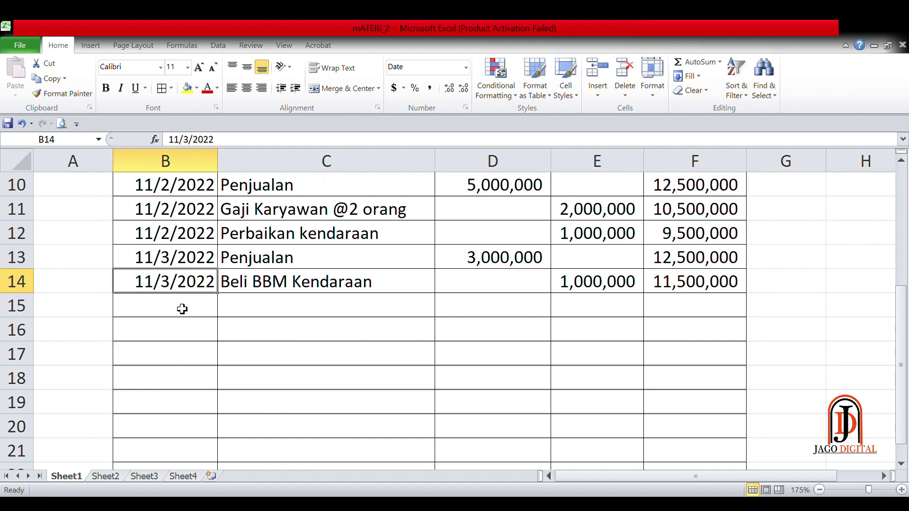
{"action": "left_click", "coordinate": [180, 307]}
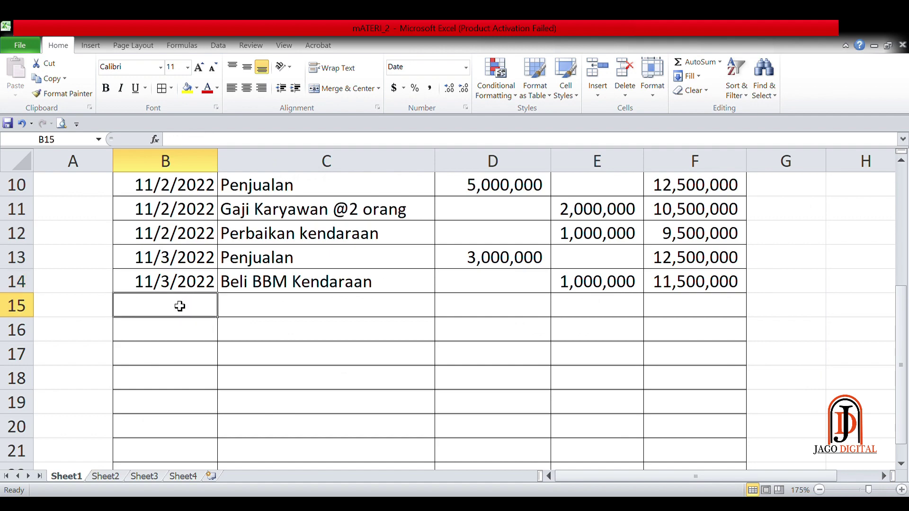
Step: Repeat the date 11/3/2022 from the cell above in the TANGGAL cell B15
{"action": "left_click", "coordinate": [184, 290]}
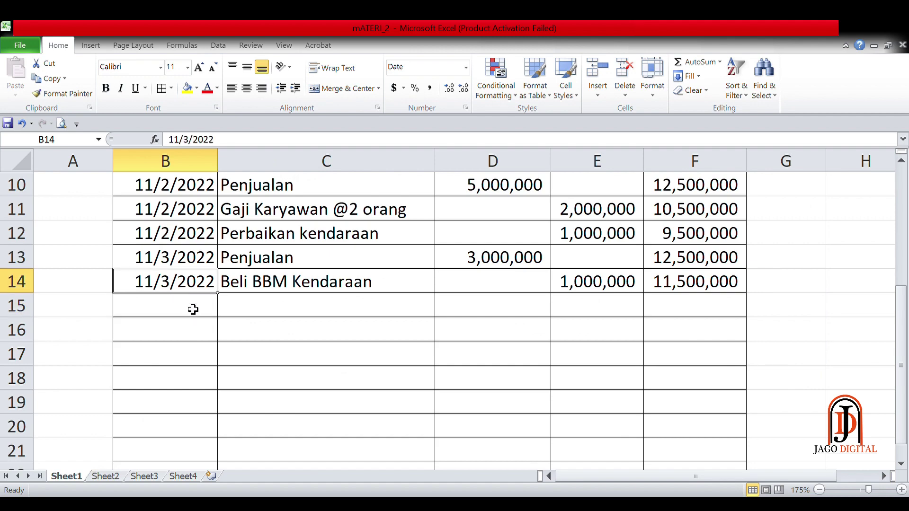
{"action": "left_click", "coordinate": [193, 309]}
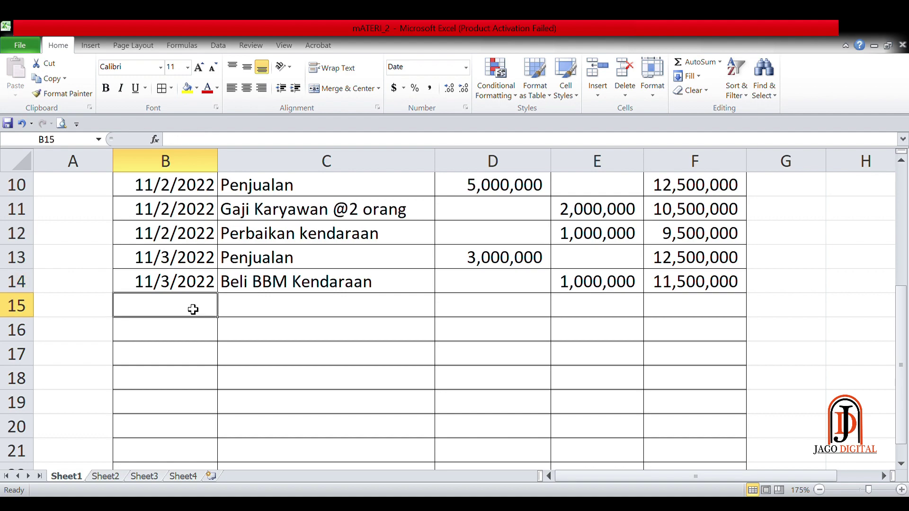
{"action": "key", "text": "ctrl+apostrophe"}
{"action": "key", "text": "Tab"}
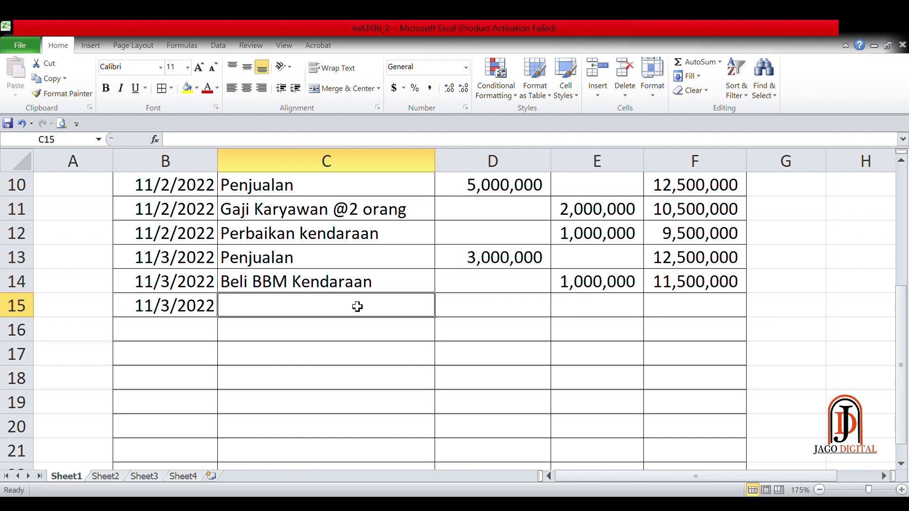
Step: Enter the description "Pembelian bahan makanan" in the URAIAN cell C15
{"action": "type", "text": "Pembelian"}
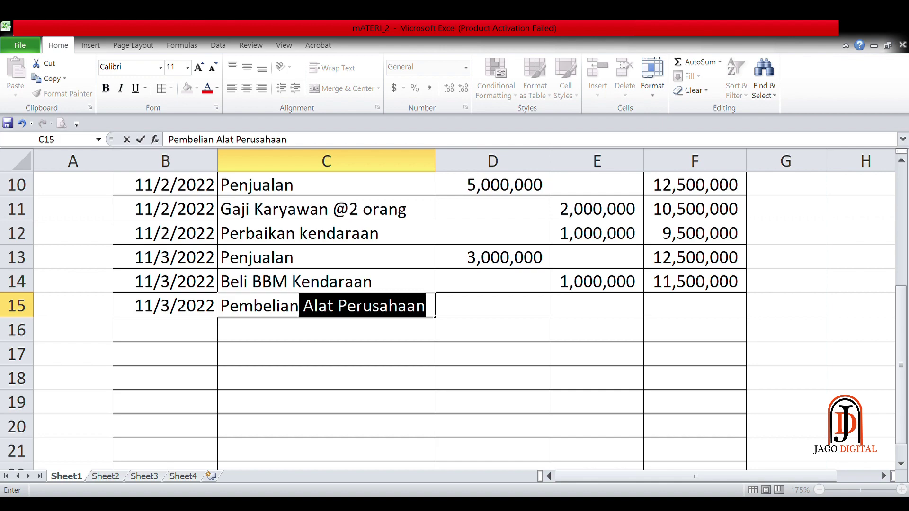
{"action": "type", "text": " bahan maka"}
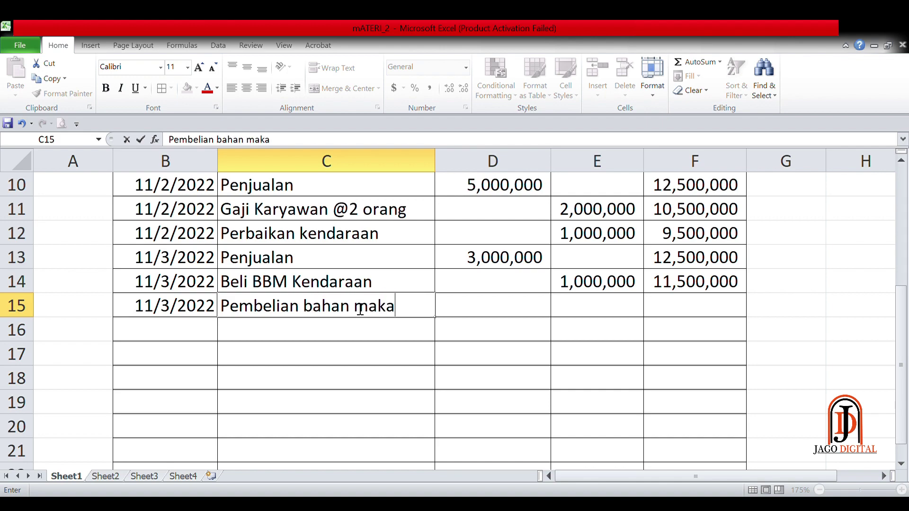
{"action": "type", "text": "nan"}
{"action": "key", "text": "Tab"}
Step: Enter 300000 in the KREDIT cell E15 for the food ingredients purchase
{"action": "key", "text": "Tab"}
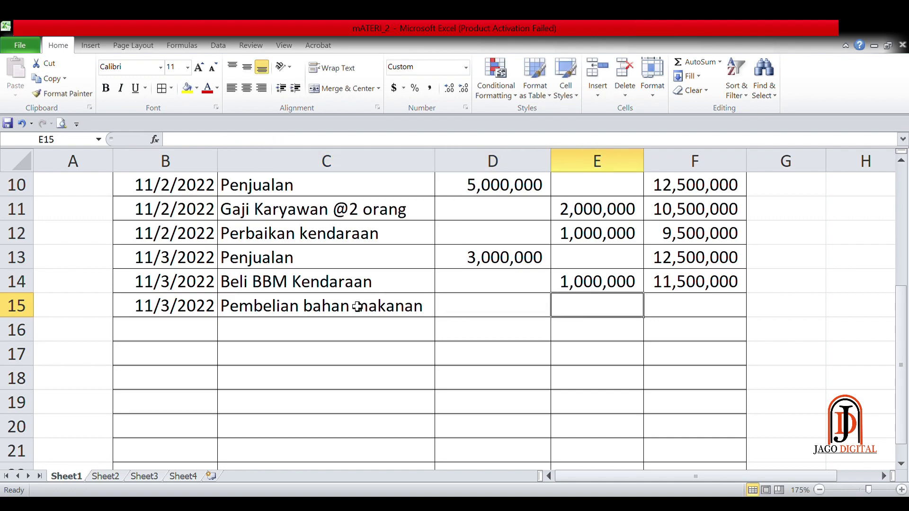
{"action": "type", "text": "300000"}
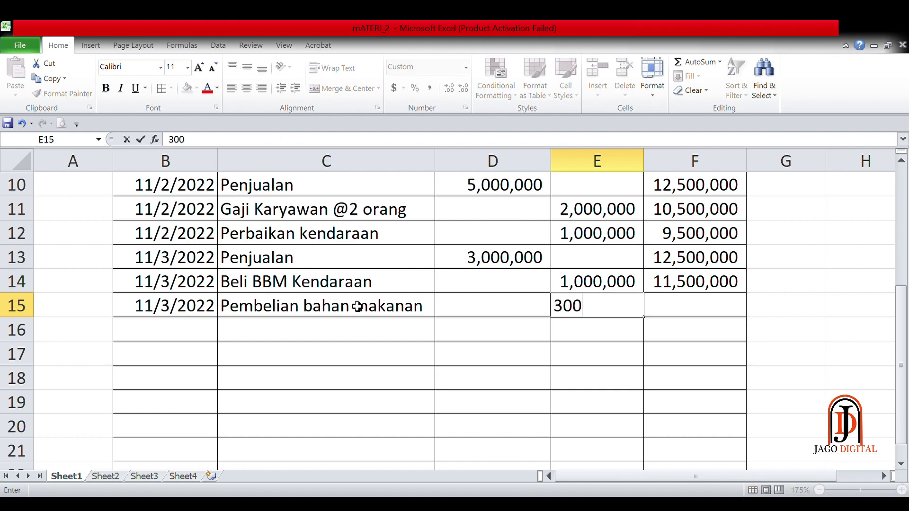
{"action": "key", "text": "Return"}
Step: Enter the date 11/4/2022 in the TANGGAL cell B16
{"action": "key", "text": "Left"}
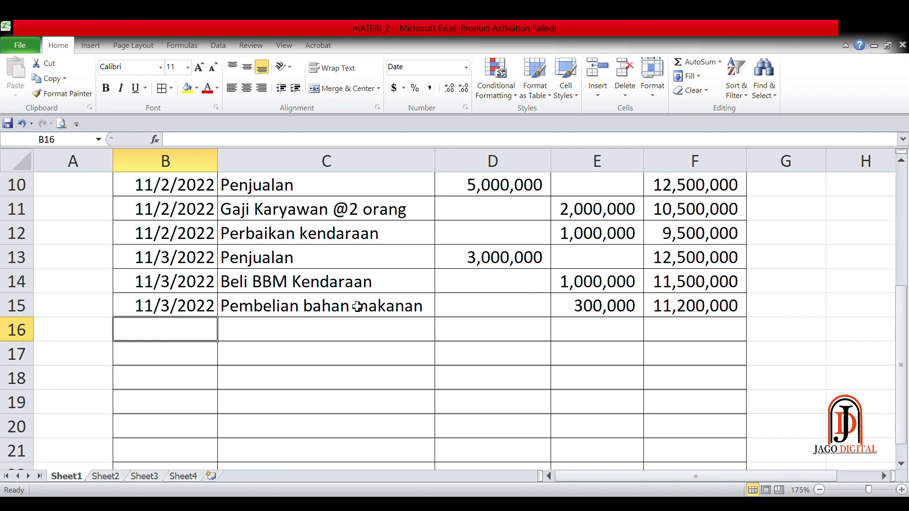
{"action": "type", "text": "11/4"}
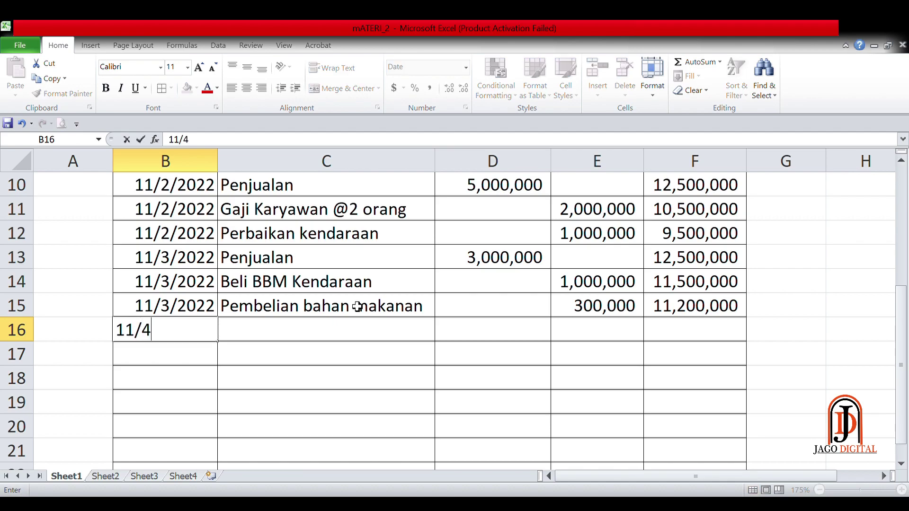
{"action": "type", "text": "/200"}
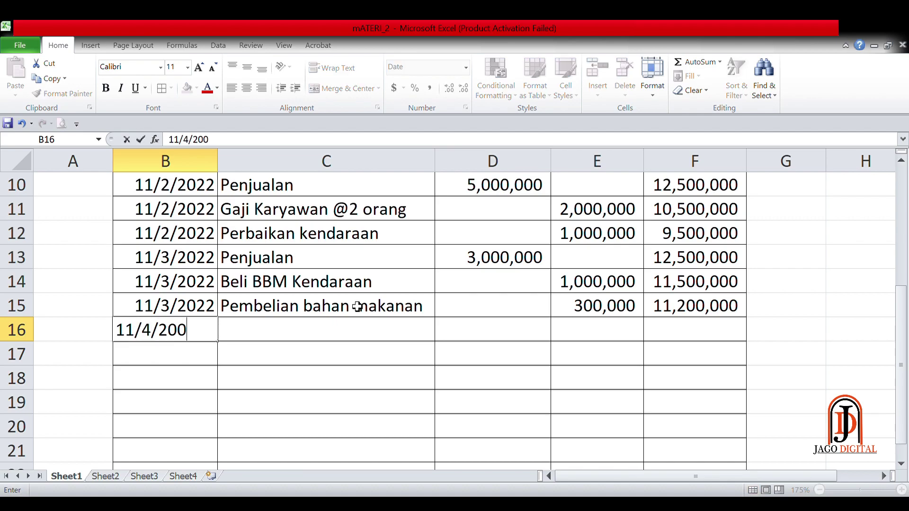
{"action": "key", "text": "BackSpace"}
{"action": "type", "text": "22"}
{"action": "key", "text": "Return"}
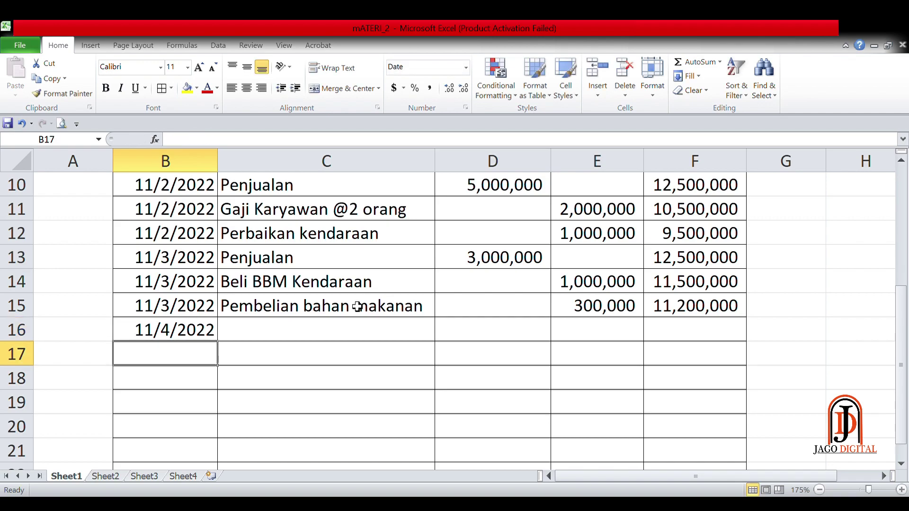
Step: Enter 10000000 in the DEBET cell D16 for the 11/4/2022 row
{"action": "key", "text": "Up"}
{"action": "key", "text": "Right"}
{"action": "key", "text": "Right"}
{"action": "type", "text": "10000000"}
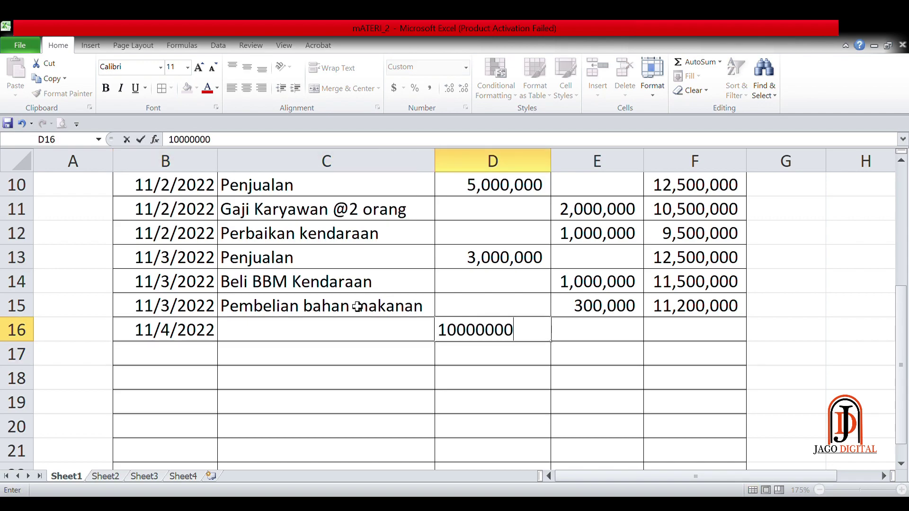
{"action": "key", "text": "Return"}
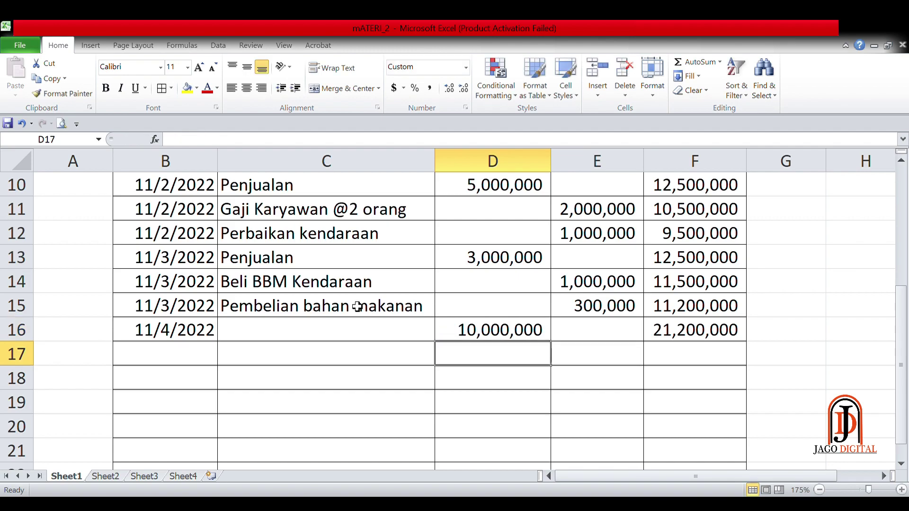
Step: Edit the DEBET amount in D16 to 1000000, and undo that edit
{"action": "key", "text": "Up"}
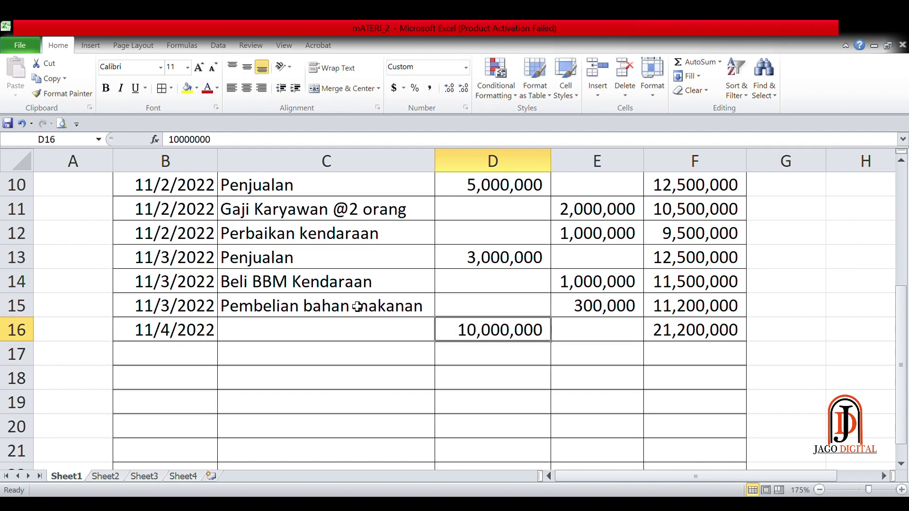
{"action": "double_click", "coordinate": [529, 341]}
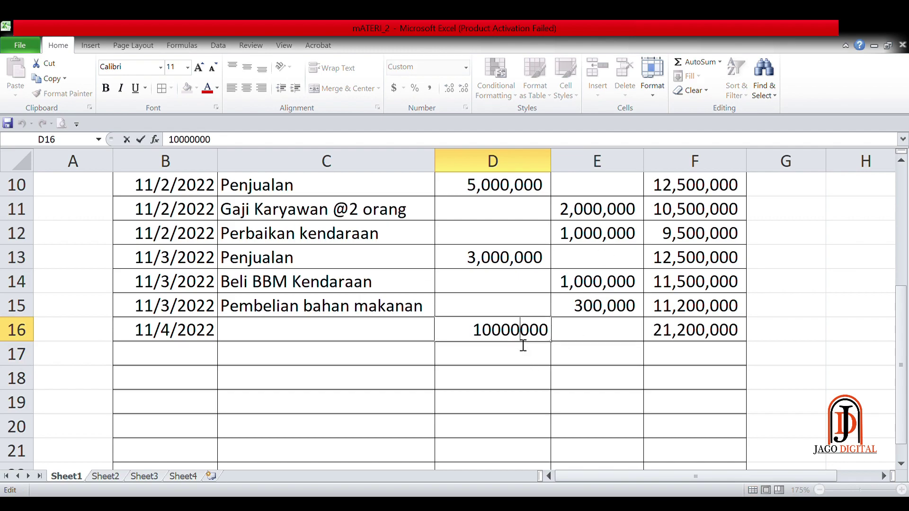
{"action": "key", "text": "Return"}
{"action": "left_click", "coordinate": [522, 332]}
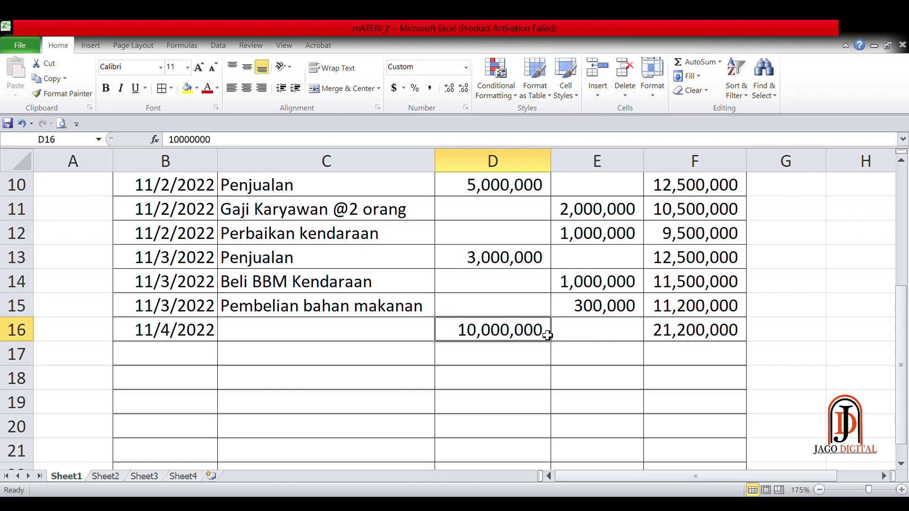
{"action": "double_click", "coordinate": [521, 333]}
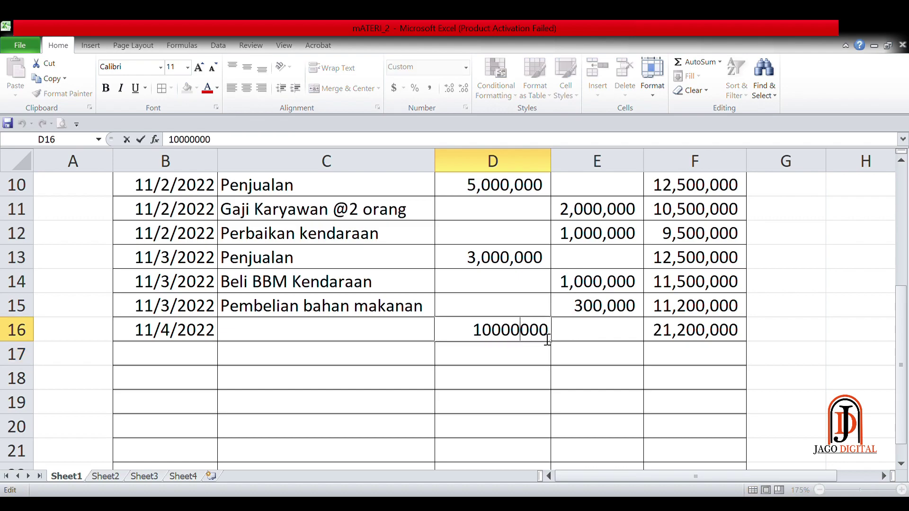
{"action": "key", "text": "BackSpace"}
{"action": "key", "text": "Return"}
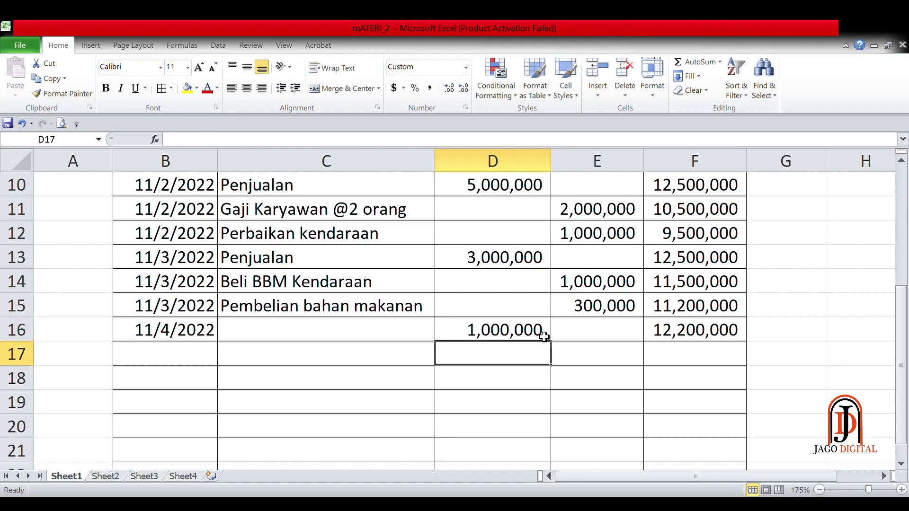
{"action": "key", "text": "ctrl+z"}
Step: Correct the DEBET amount in D16 to 1000000
{"action": "left_click", "coordinate": [342, 144]}
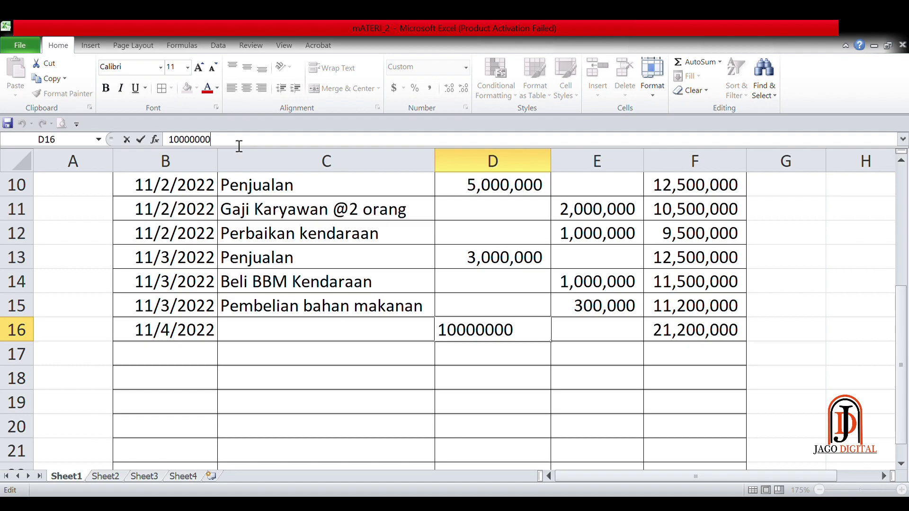
{"action": "key", "text": "BackSpace"}
{"action": "key", "text": "Return"}
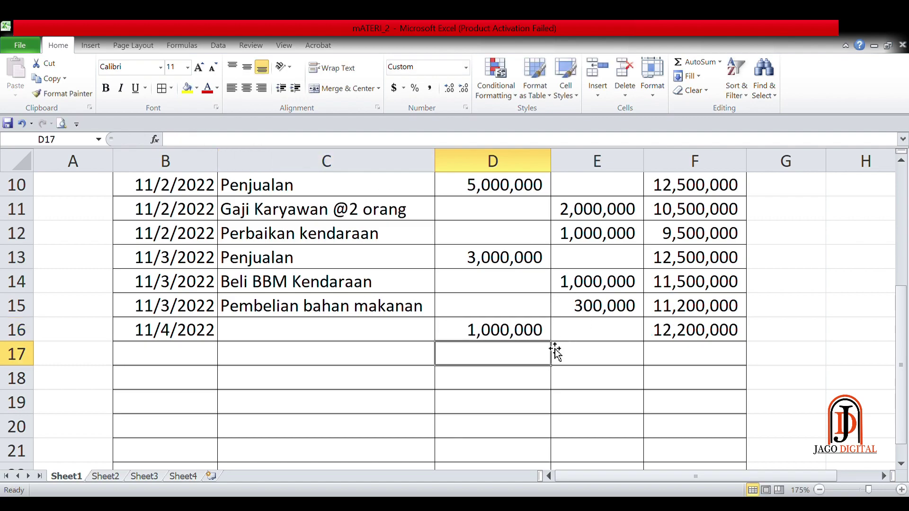
{"action": "key", "text": "Up"}
Step: Delete the unused bordered rows 19 to 22 at the end of the cash table
{"action": "scroll", "coordinate": [542, 339], "scroll_direction": "down", "scroll_amount": 1}
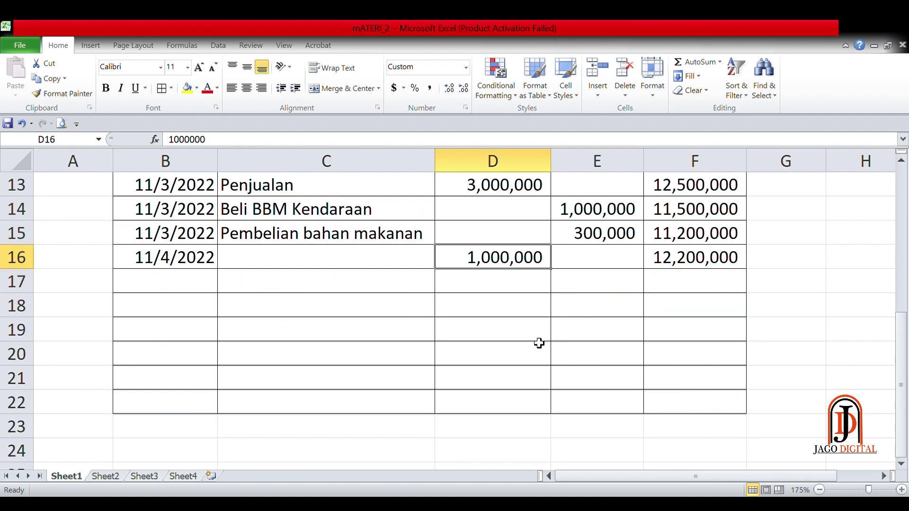
{"action": "scroll", "coordinate": [539, 343], "scroll_direction": "up", "scroll_amount": 1}
{"action": "scroll", "coordinate": [538, 342], "scroll_direction": "down", "scroll_amount": 2, "text": "ctrl"}
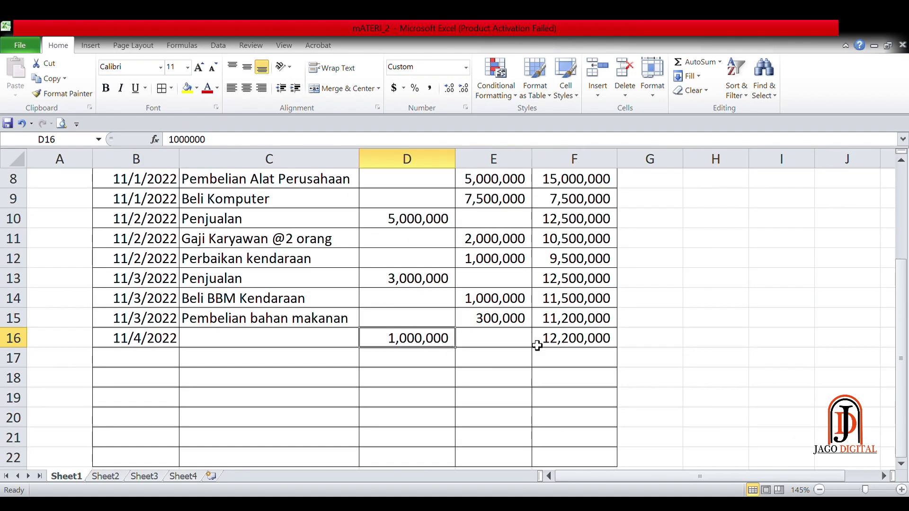
{"action": "scroll", "coordinate": [537, 346], "scroll_direction": "up", "scroll_amount": 2}
{"action": "scroll", "coordinate": [537, 346], "scroll_direction": "down", "scroll_amount": 1}
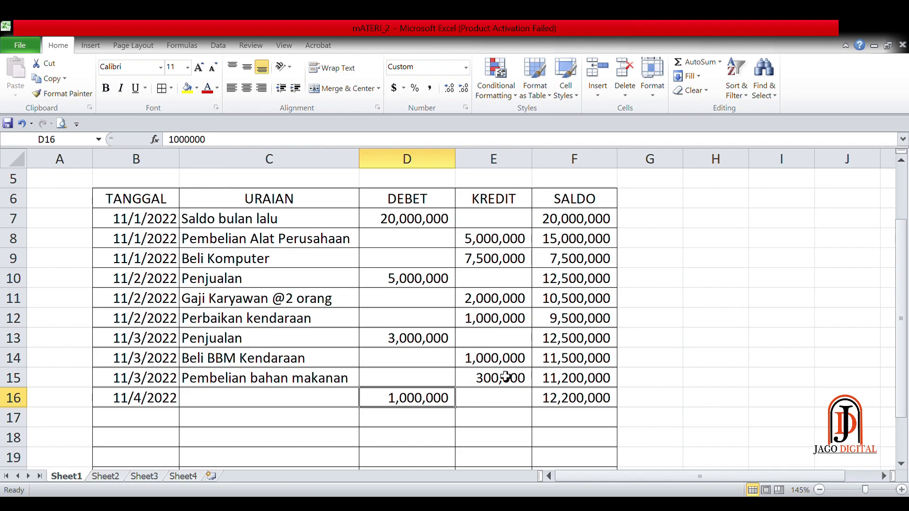
{"action": "scroll", "coordinate": [503, 371], "scroll_direction": "down", "scroll_amount": 3}
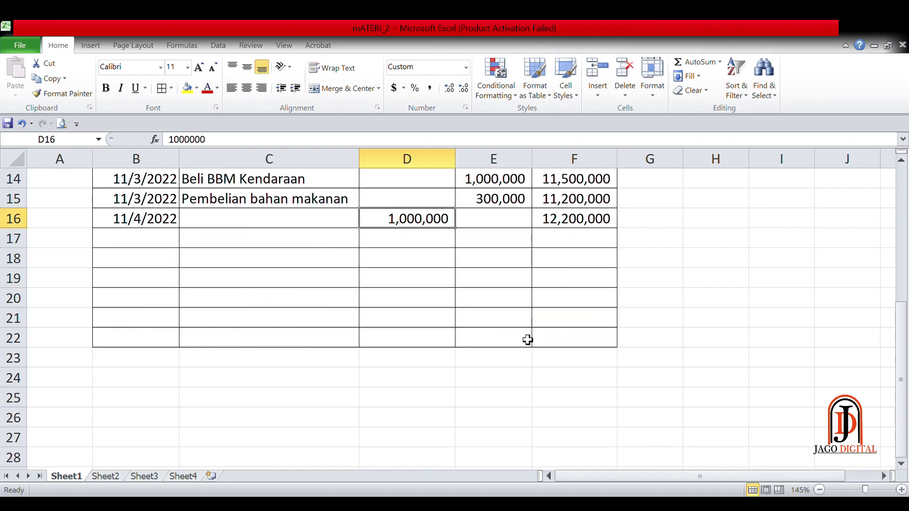
{"action": "scroll", "coordinate": [526, 339], "scroll_direction": "up", "scroll_amount": 1}
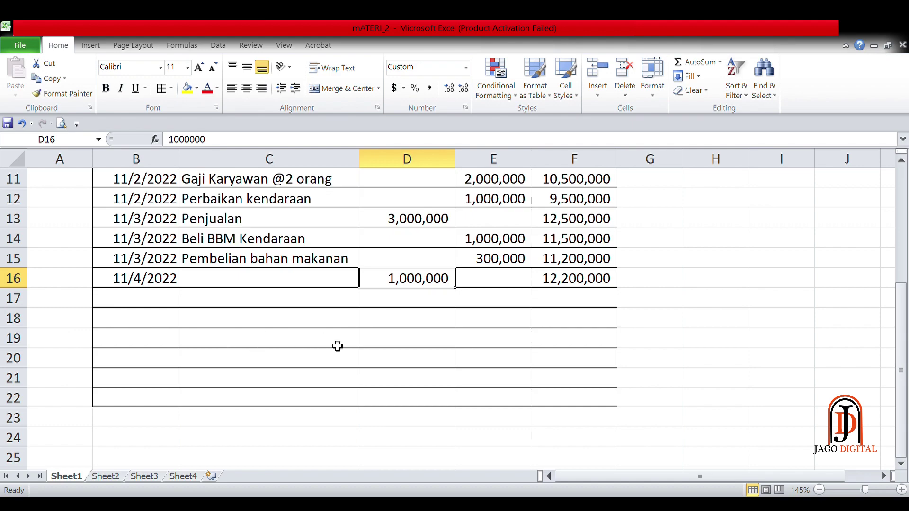
{"action": "left_click", "coordinate": [19, 344]}
{"action": "left_click_drag", "start_coordinate": [22, 350], "coordinate": [14, 400]}
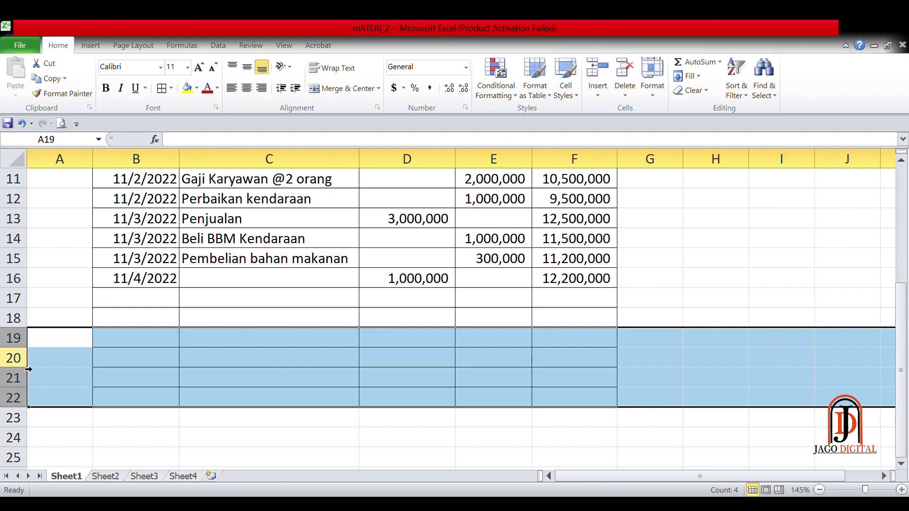
{"action": "left_click", "coordinate": [70, 281]}
{"action": "left_click", "coordinate": [303, 346]}
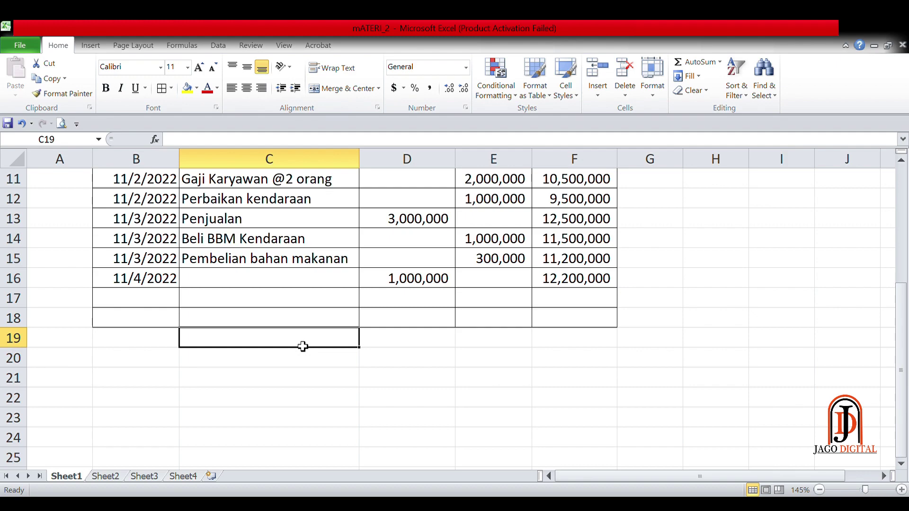
Step: Review the cash table, examining the SALDO formula in F16, the SALDO column F6:F16 and the DEBET column
{"action": "left_click", "coordinate": [518, 341]}
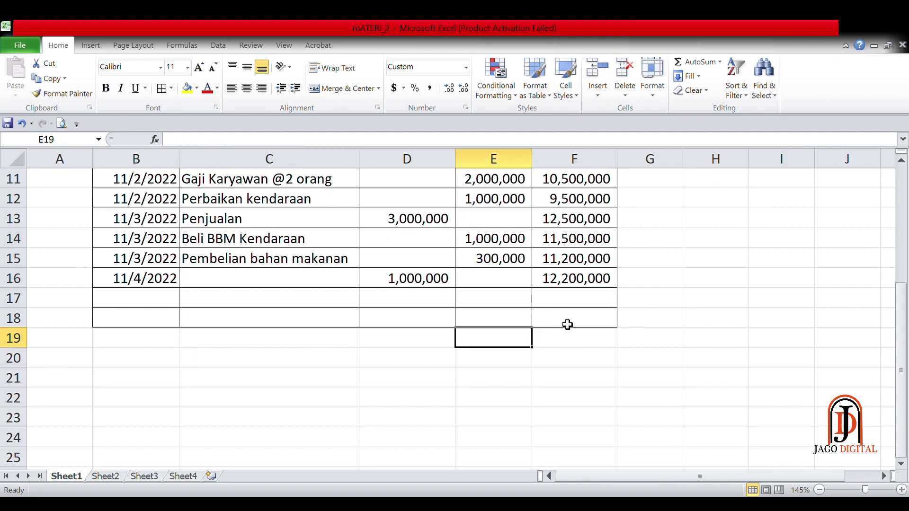
{"action": "left_click", "coordinate": [381, 320]}
{"action": "scroll", "coordinate": [582, 297], "scroll_direction": "up", "scroll_amount": 2}
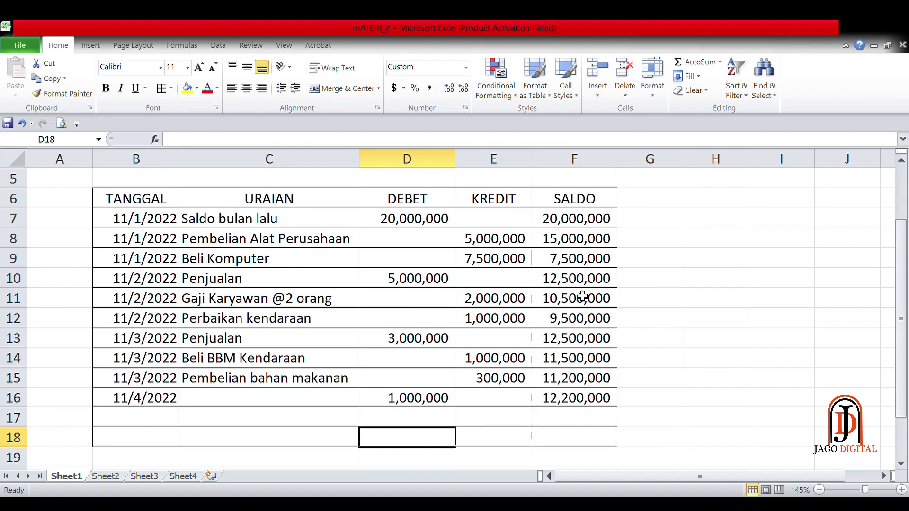
{"action": "scroll", "coordinate": [582, 296], "scroll_direction": "down", "scroll_amount": 1}
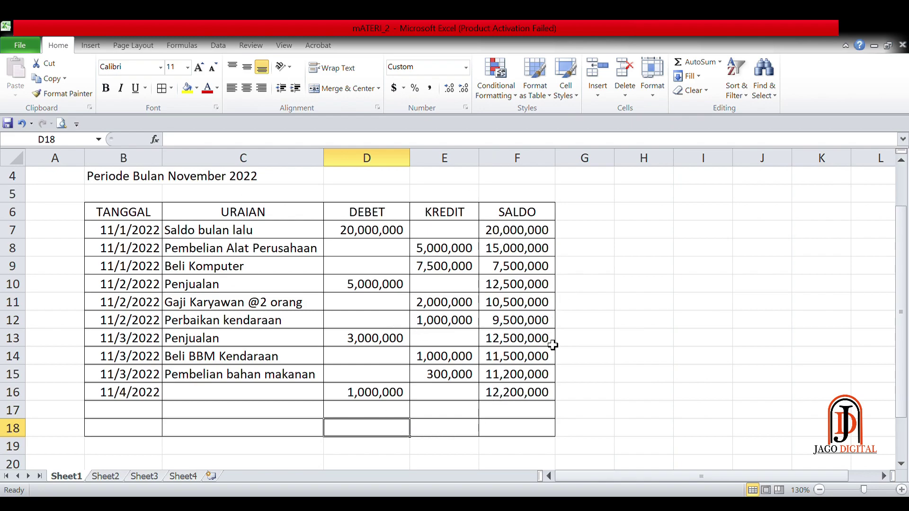
{"action": "left_click", "coordinate": [539, 397]}
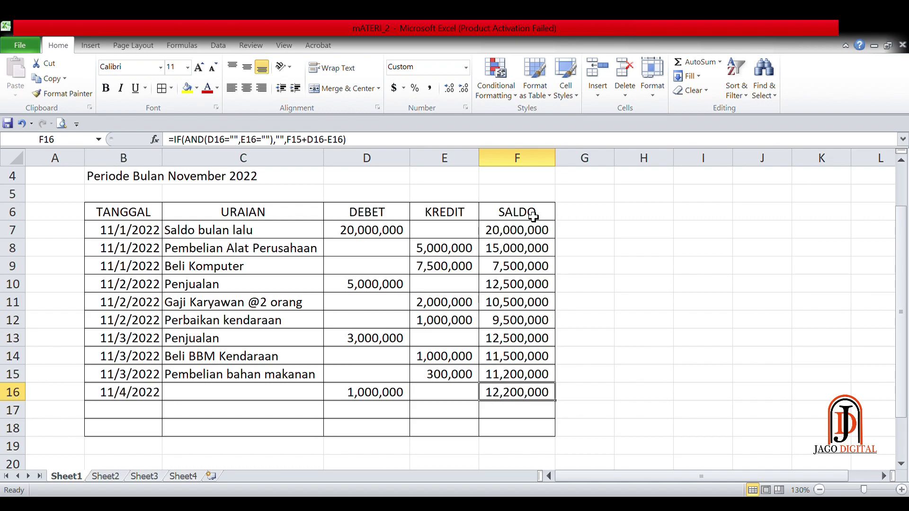
{"action": "left_click_drag", "start_coordinate": [533, 216], "coordinate": [540, 392]}
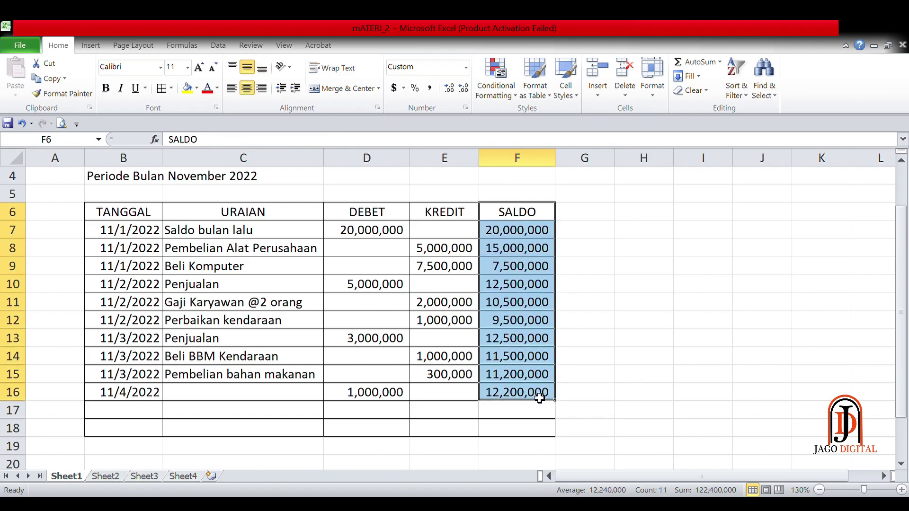
{"action": "left_click", "coordinate": [537, 399]}
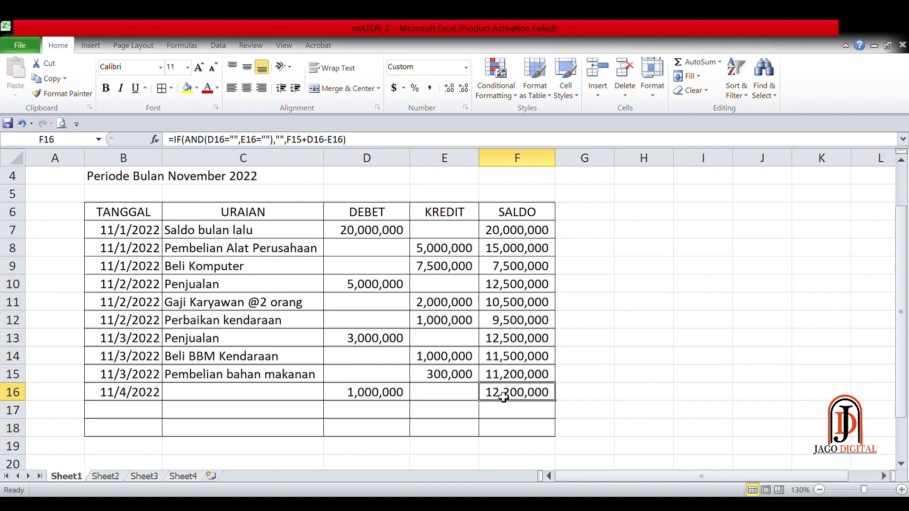
{"action": "left_click", "coordinate": [378, 437]}
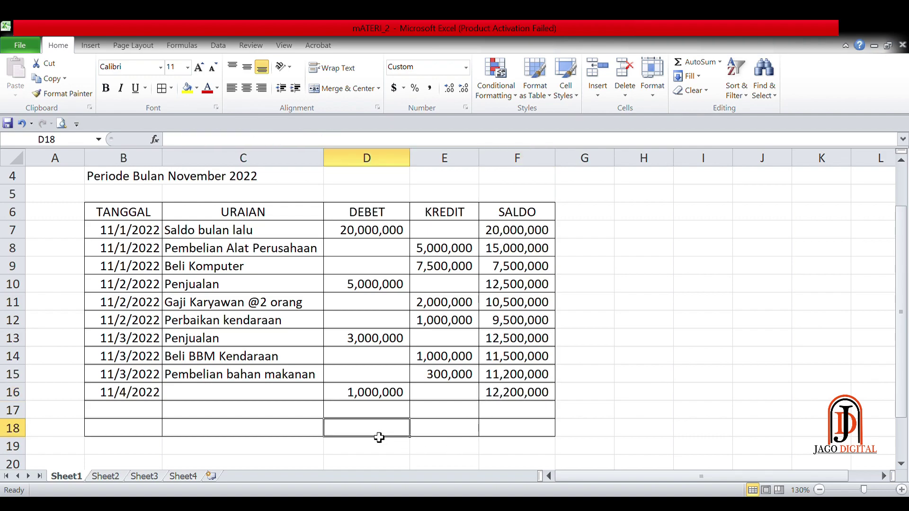
{"action": "left_click", "coordinate": [371, 231]}
{"action": "left_click", "coordinate": [390, 214]}
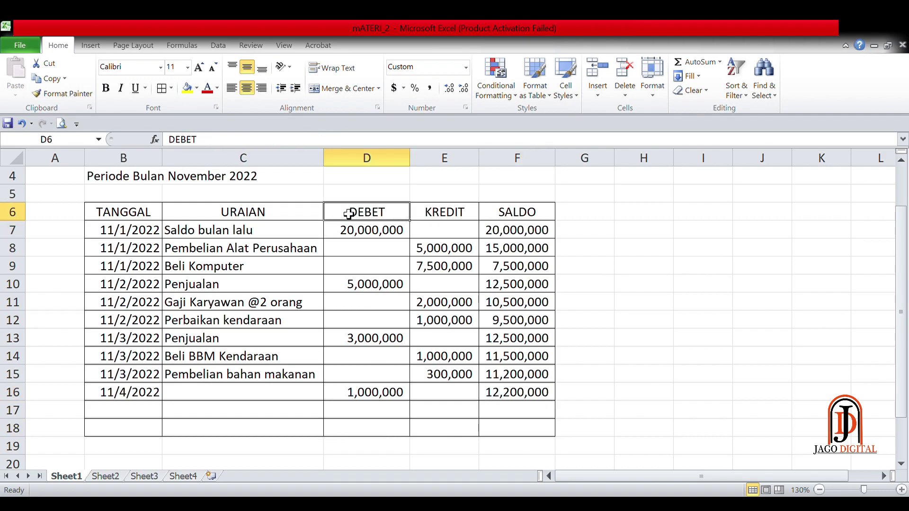
Step: Total the DEBET column in D18 with the formula =sum(D7:D17)
{"action": "left_click", "coordinate": [443, 212]}
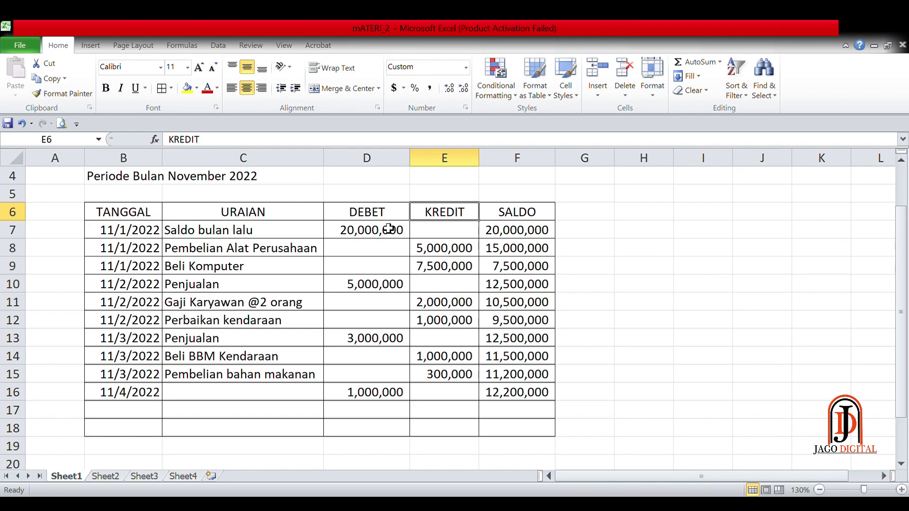
{"action": "left_click", "coordinate": [378, 428]}
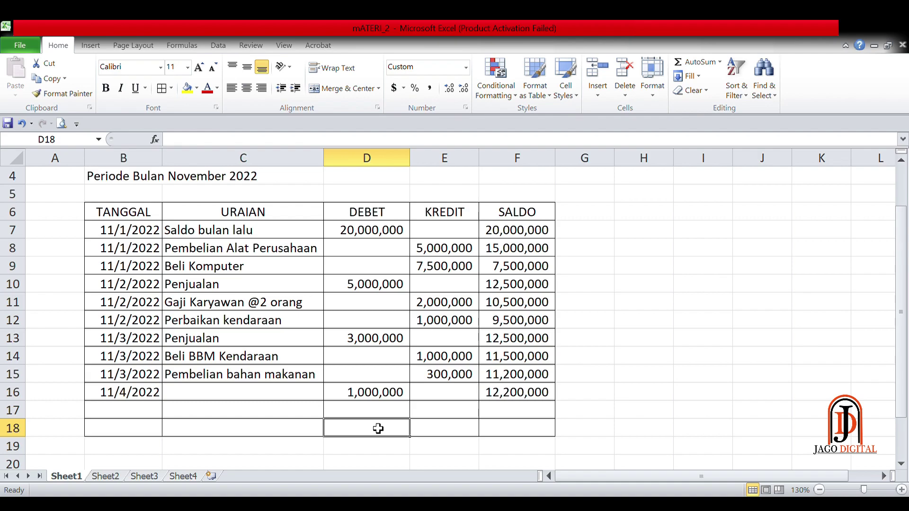
{"action": "type", "text": "="}
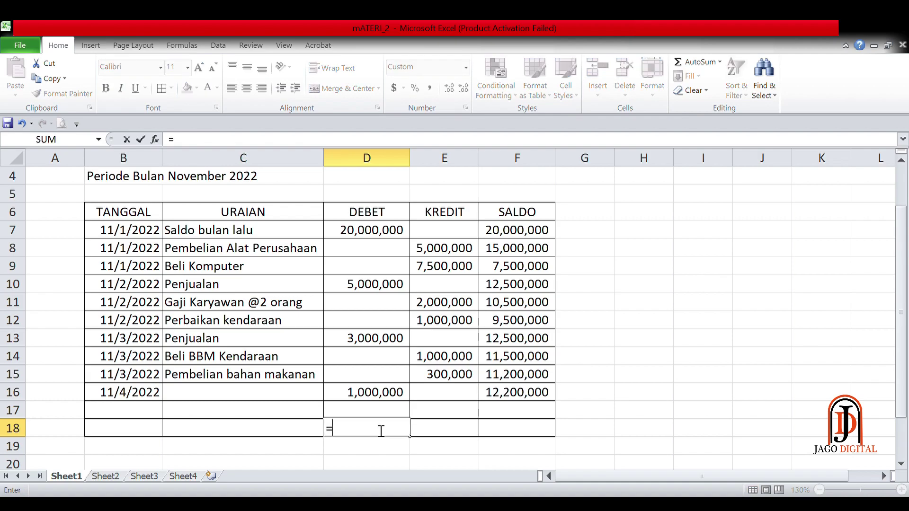
{"action": "type", "text": "sum("}
{"action": "left_click_drag", "start_coordinate": [376, 414], "coordinate": [373, 239]}
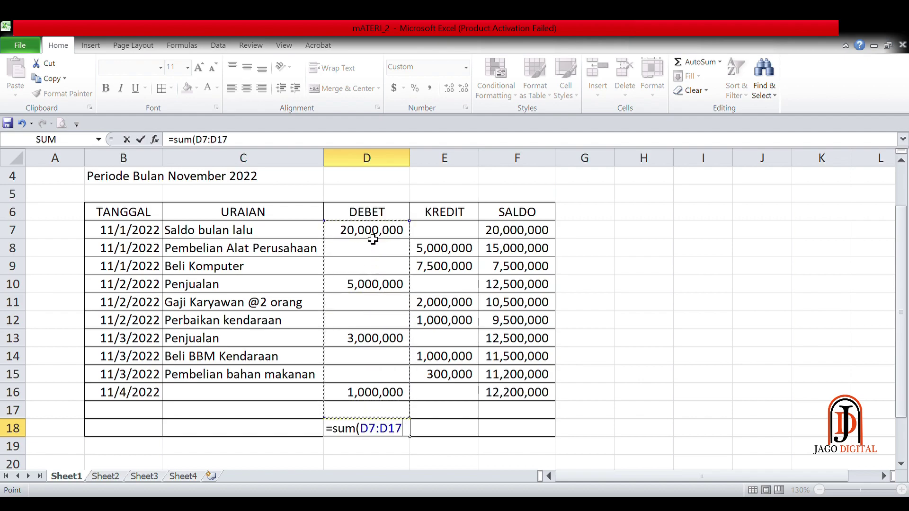
{"action": "type", "text": ")"}
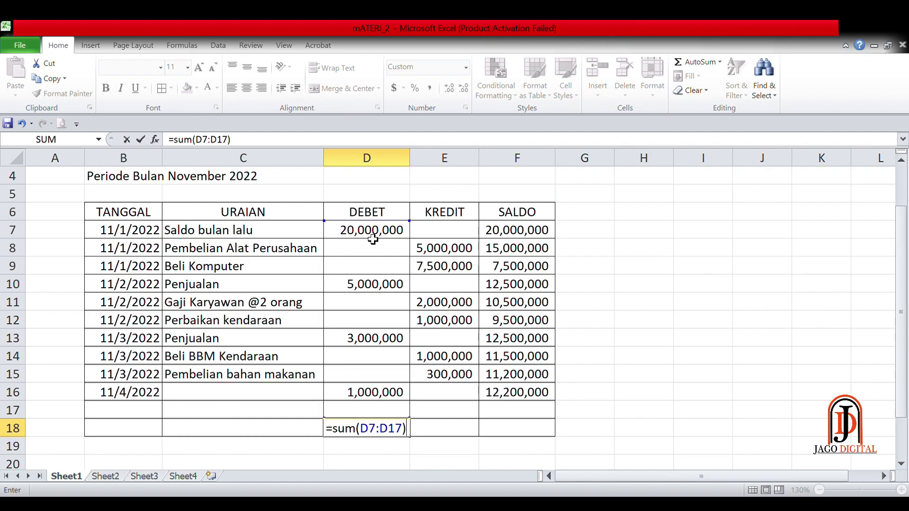
{"action": "key", "text": "Return"}
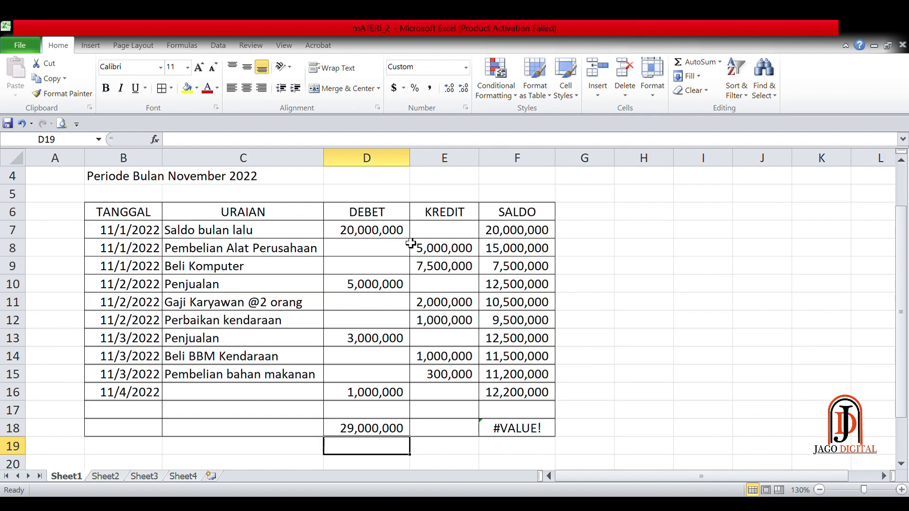
Step: Clear the SALDO formula from cell F18 in the totals row
{"action": "left_click", "coordinate": [537, 428]}
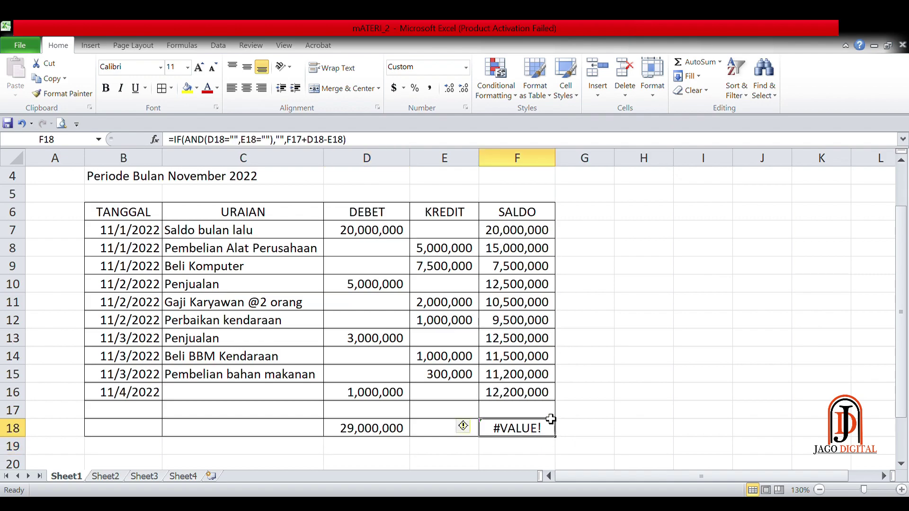
{"action": "left_click", "coordinate": [548, 415]}
{"action": "left_click", "coordinate": [553, 432]}
{"action": "mouse_move", "coordinate": [557, 438]}
{"action": "left_mouse_down"}
{"action": "mouse_move", "coordinate": [559, 410]}
{"action": "mouse_move", "coordinate": [553, 426]}
{"action": "left_mouse_up"}
{"action": "key", "text": "Delete"}
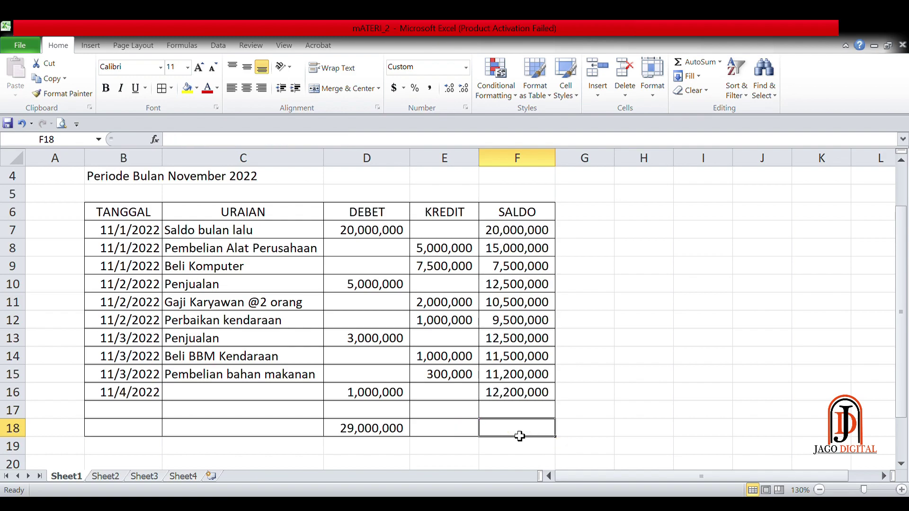
Step: Copy the total formula from D18 into E18 to sum the KREDIT column
{"action": "left_click", "coordinate": [475, 436]}
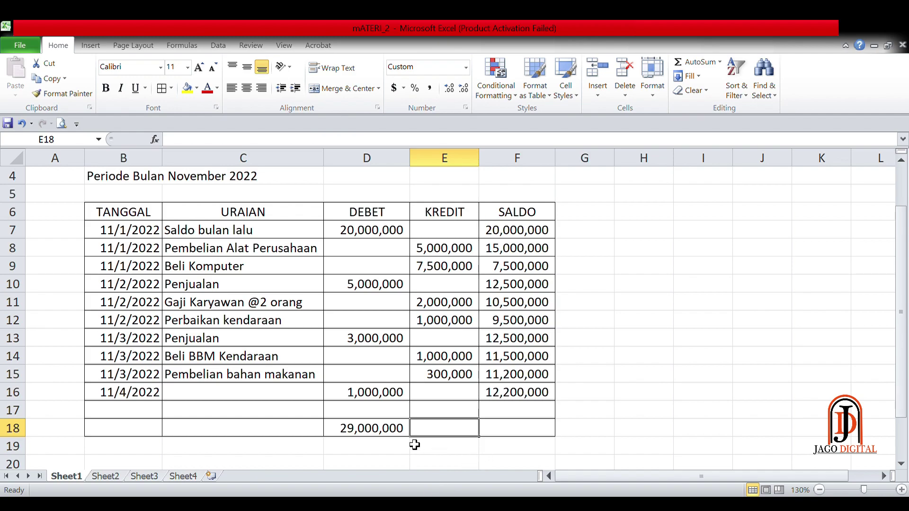
{"action": "left_click", "coordinate": [404, 431]}
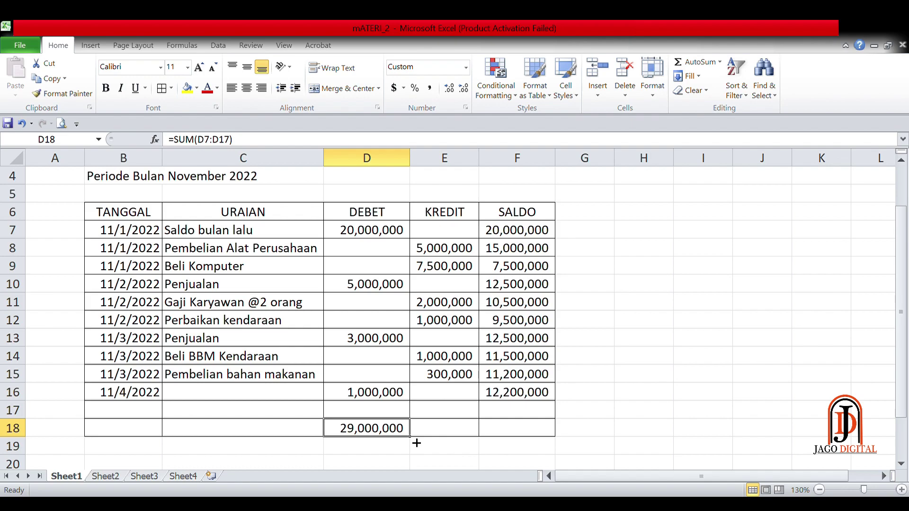
{"action": "left_click_drag", "start_coordinate": [416, 443], "coordinate": [467, 445]}
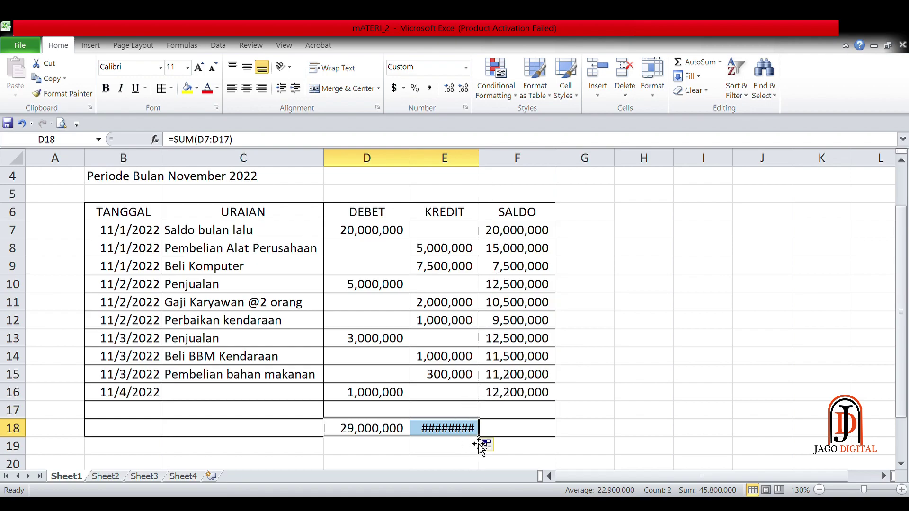
Step: Autofit the KREDIT column E to its contents, and undo that width change
{"action": "double_click", "coordinate": [485, 166]}
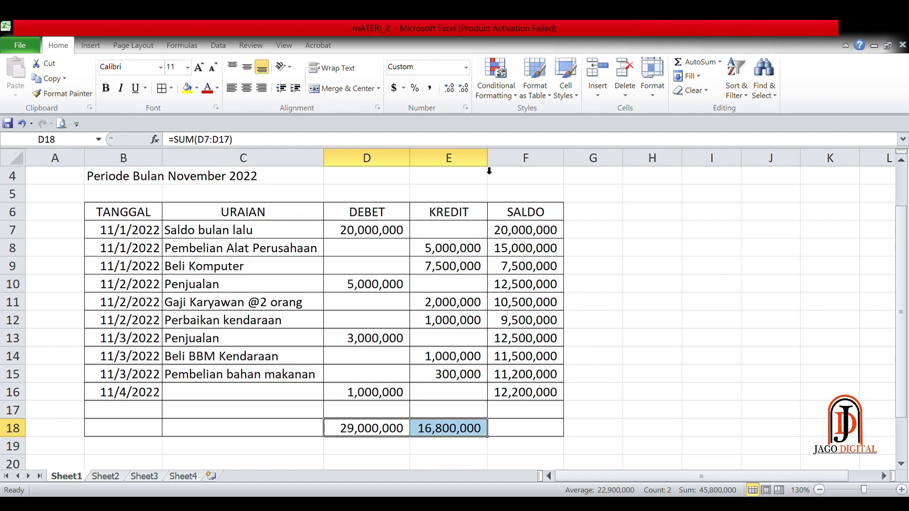
{"action": "key", "text": "ctrl+z"}
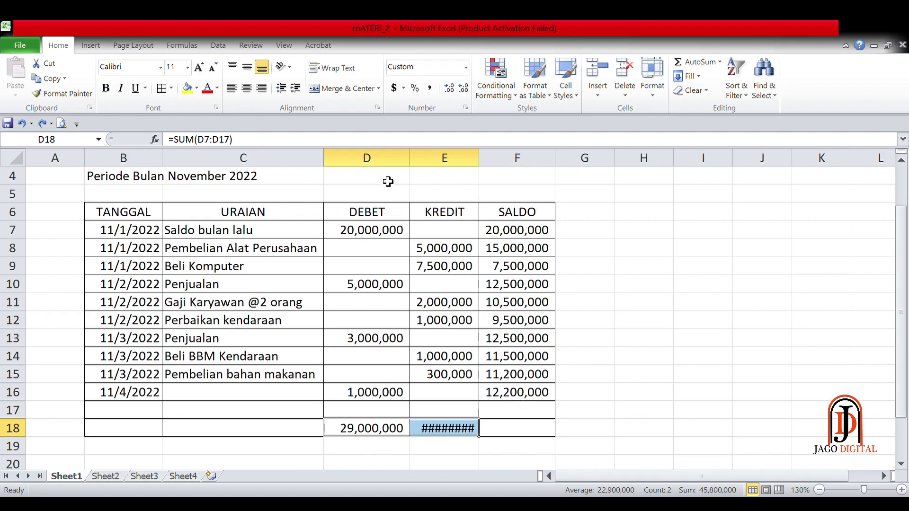
{"action": "left_click", "coordinate": [378, 160]}
{"action": "left_click", "coordinate": [456, 169]}
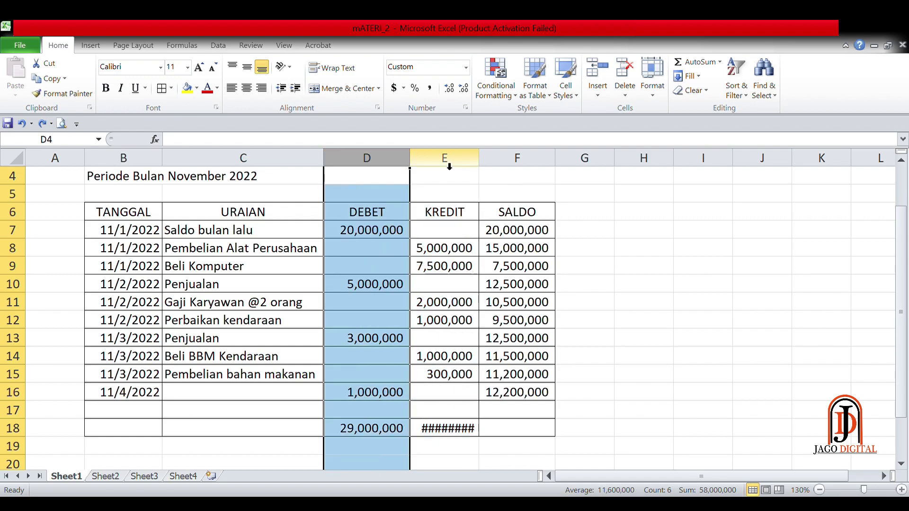
{"action": "left_click", "coordinate": [458, 165]}
{"action": "left_click", "coordinate": [537, 163]}
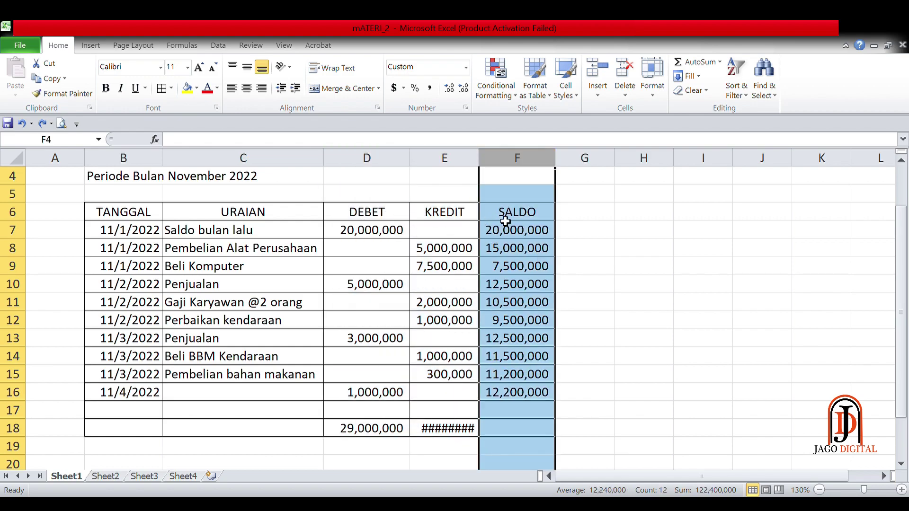
{"action": "left_click", "coordinate": [471, 416]}
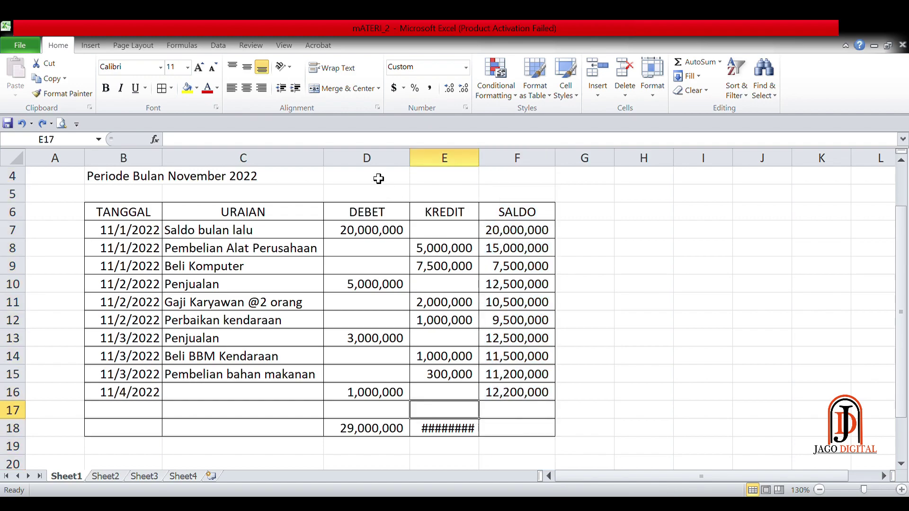
Step: Give the DEBET, KREDIT and SALDO columns D to F the same width, with E and F widened to match D
{"action": "left_click", "coordinate": [384, 221]}
{"action": "left_click", "coordinate": [390, 163]}
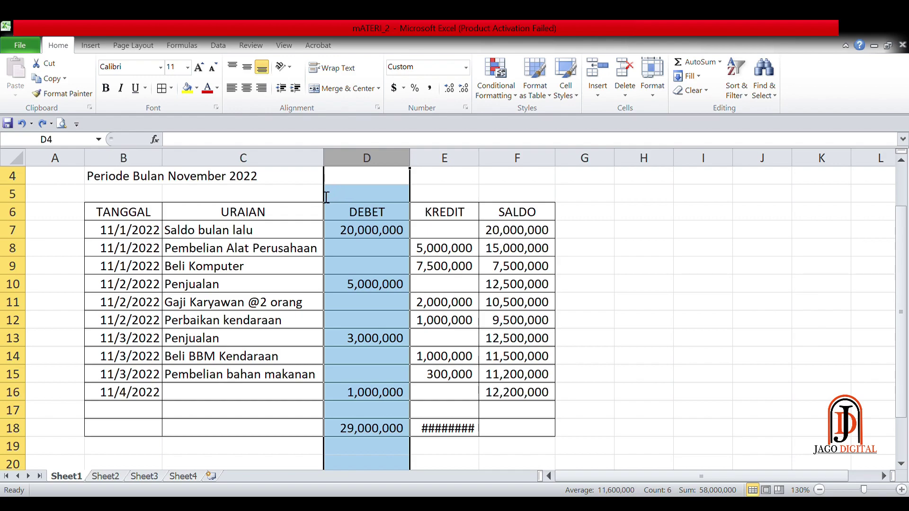
{"action": "key", "text": "ctrl+y"}
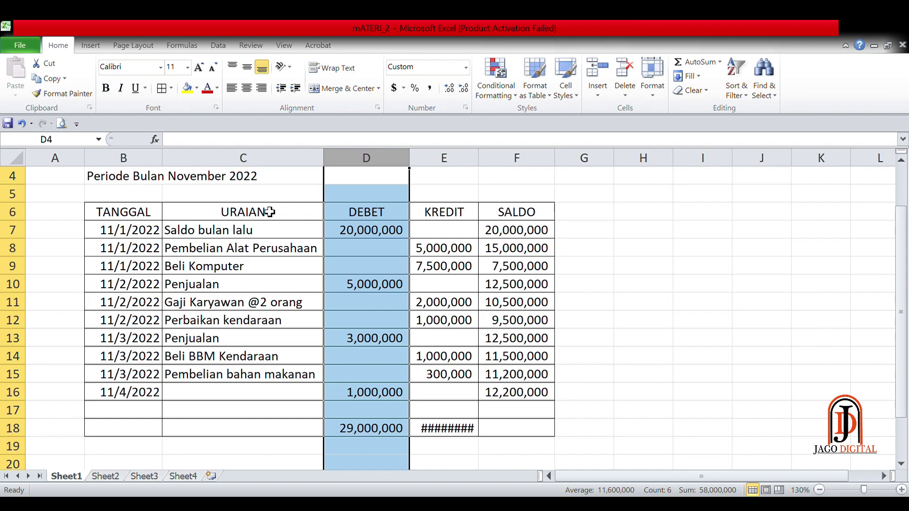
{"action": "left_click", "coordinate": [407, 302]}
{"action": "left_click", "coordinate": [444, 161]}
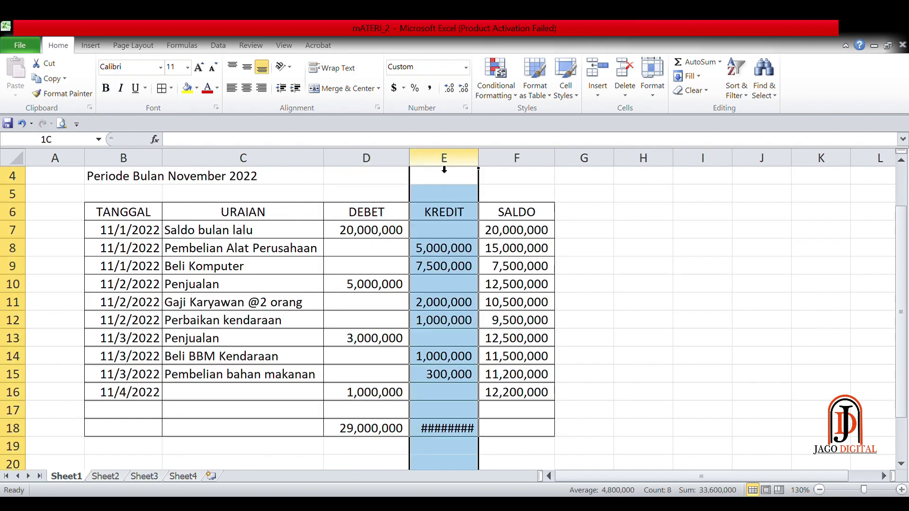
{"action": "left_click_drag", "start_coordinate": [464, 170], "coordinate": [487, 167]}
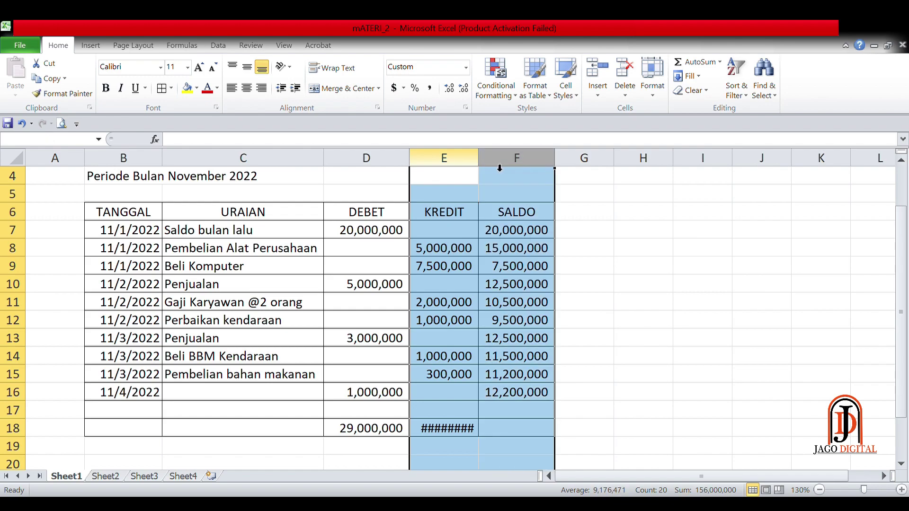
{"action": "left_click", "coordinate": [661, 99]}
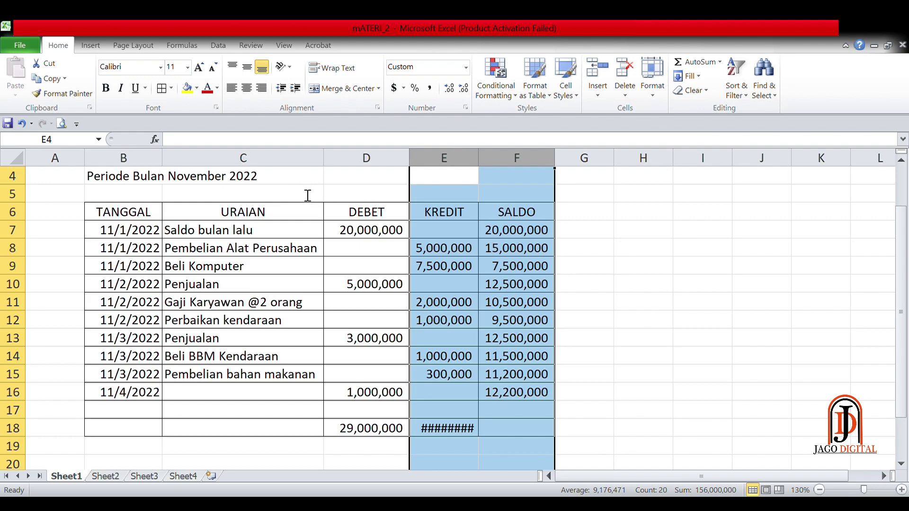
{"action": "left_click", "coordinate": [253, 209]}
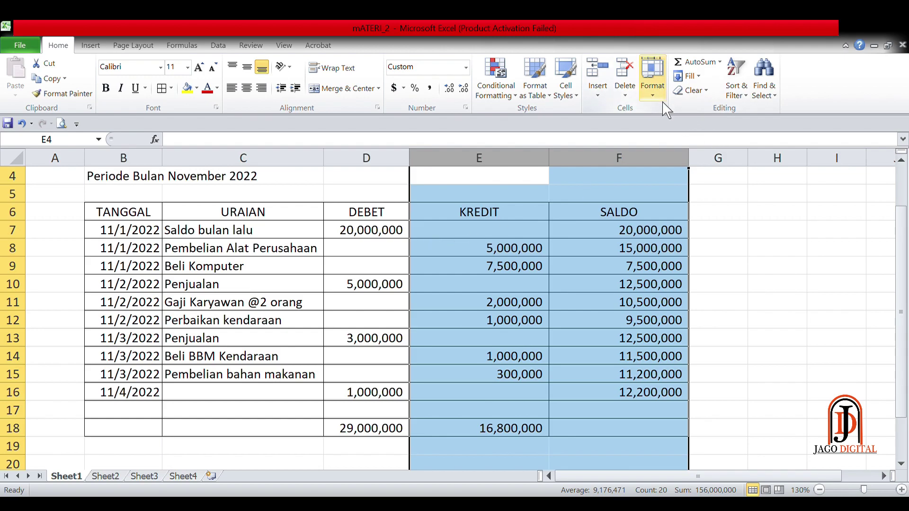
{"action": "key", "text": "ctrl+z"}
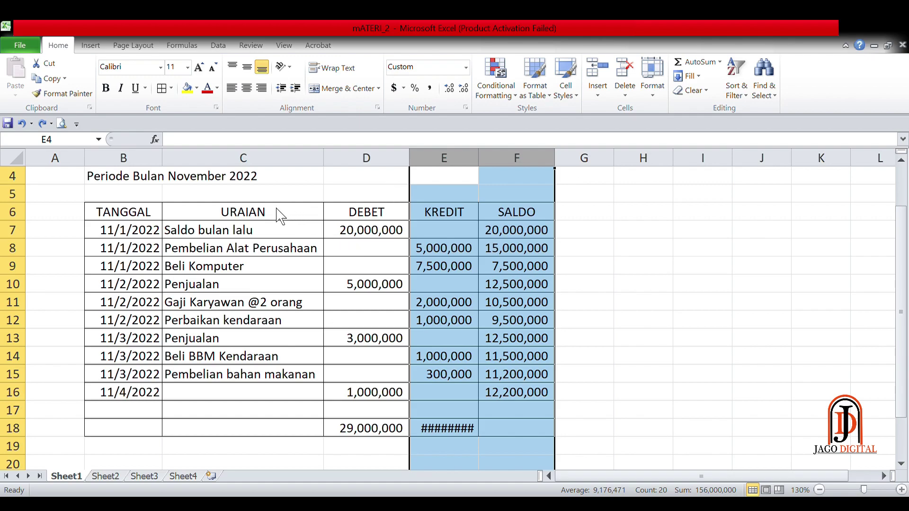
{"action": "key", "text": "ctrl+y"}
{"action": "left_click", "coordinate": [613, 392]}
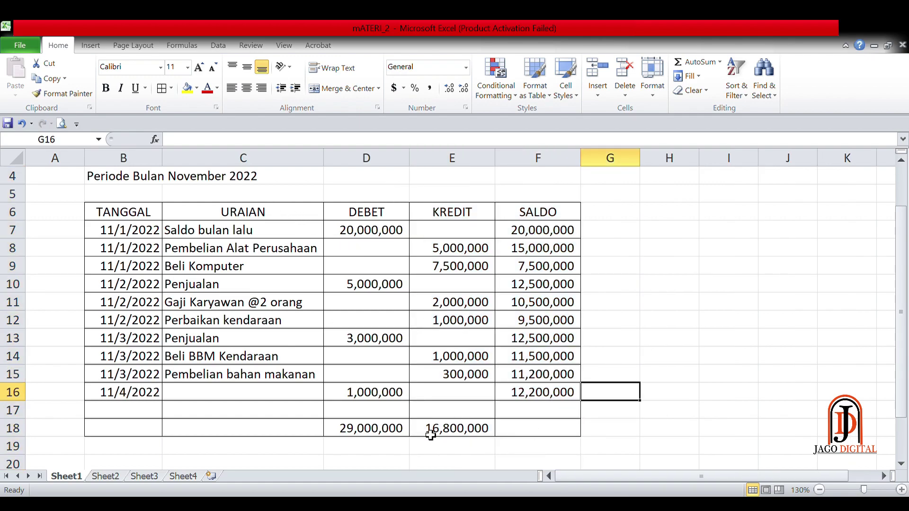
Step: Calculate the closing SALDO in F18 with =D18-E18 and compare it with the last running balance in F16
{"action": "left_click", "coordinate": [550, 434]}
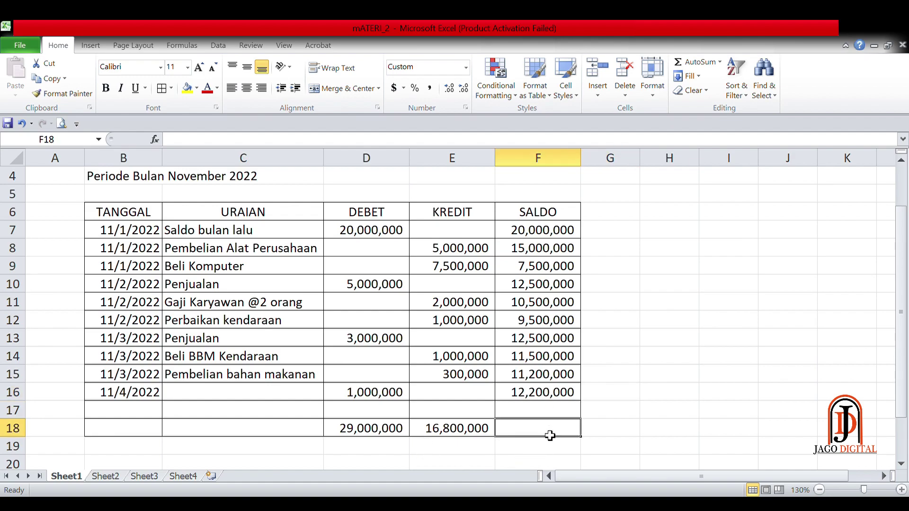
{"action": "left_click", "coordinate": [469, 430]}
{"action": "left_click", "coordinate": [389, 430]}
{"action": "left_click", "coordinate": [459, 431]}
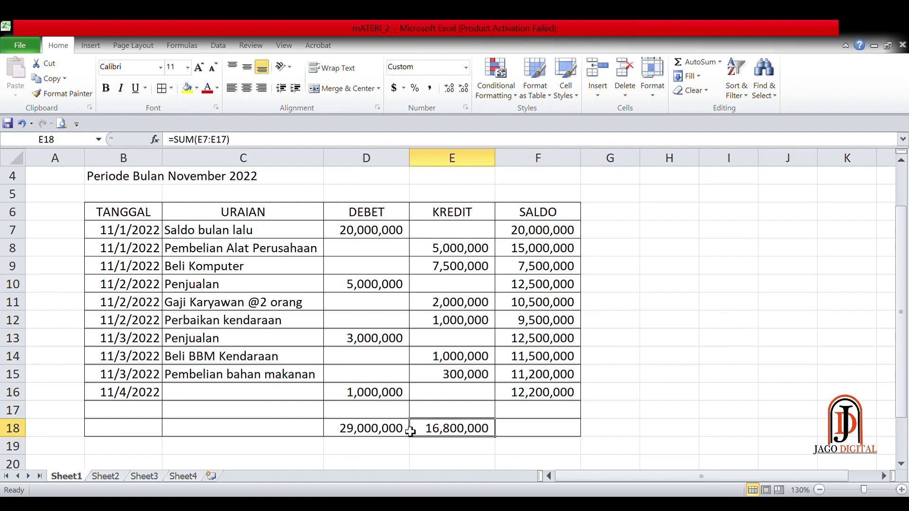
{"action": "left_click", "coordinate": [529, 430]}
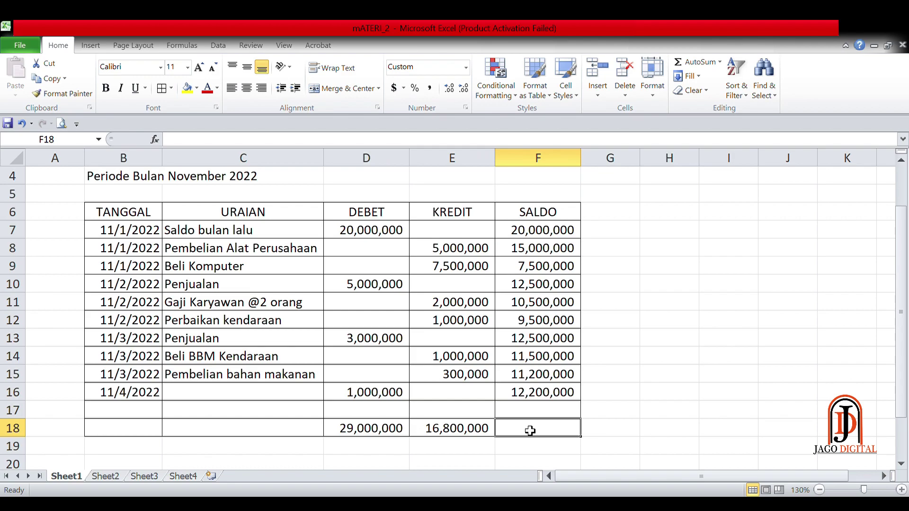
{"action": "type", "text": "="}
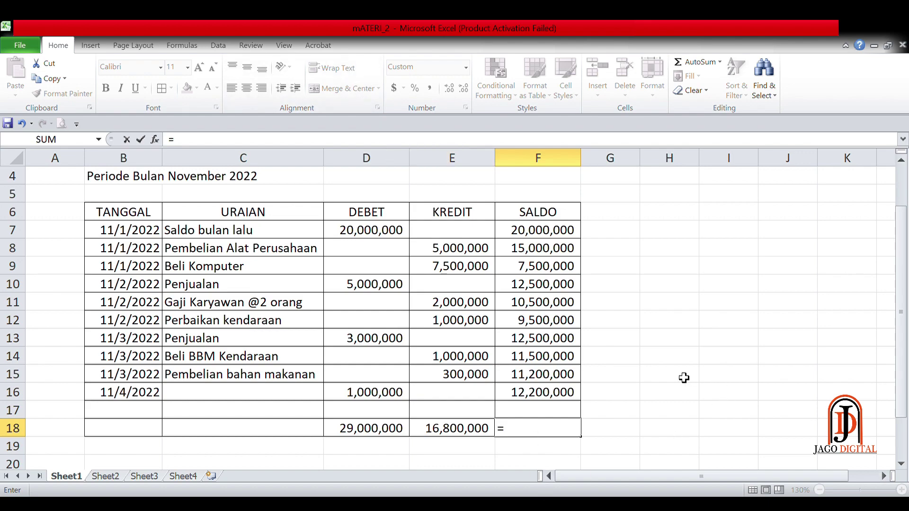
{"action": "left_click", "coordinate": [383, 433]}
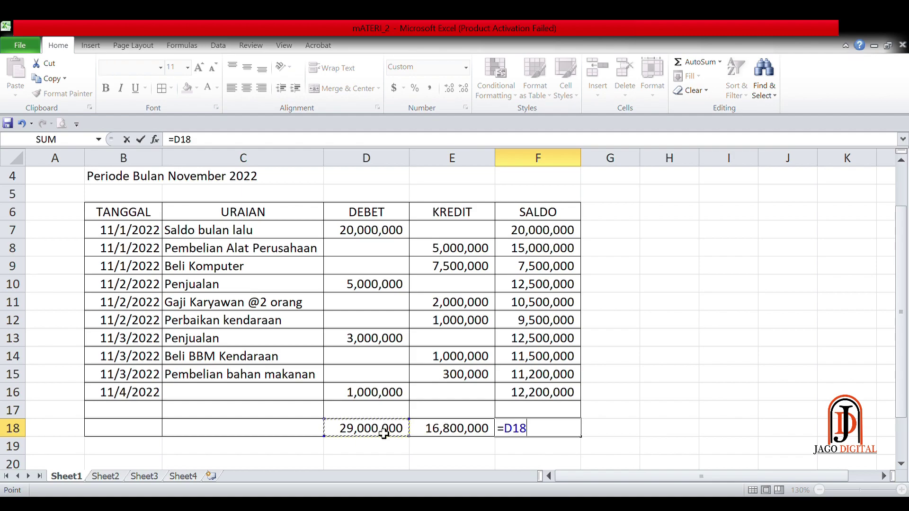
{"action": "type", "text": "-"}
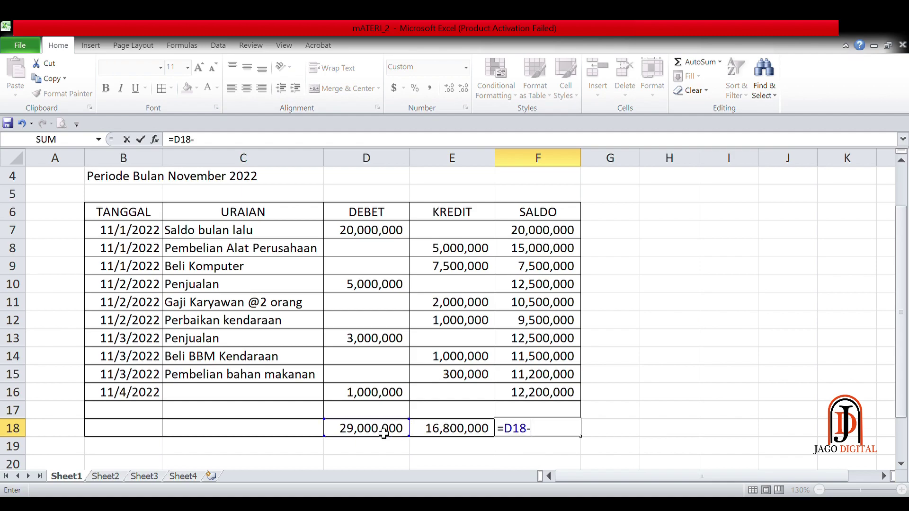
{"action": "left_click", "coordinate": [462, 429]}
{"action": "key", "text": "Return"}
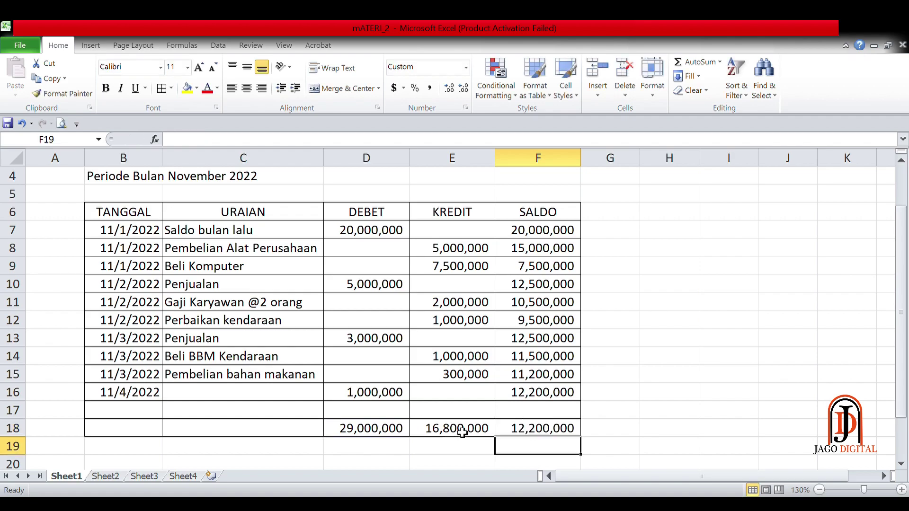
{"action": "left_click", "coordinate": [544, 431]}
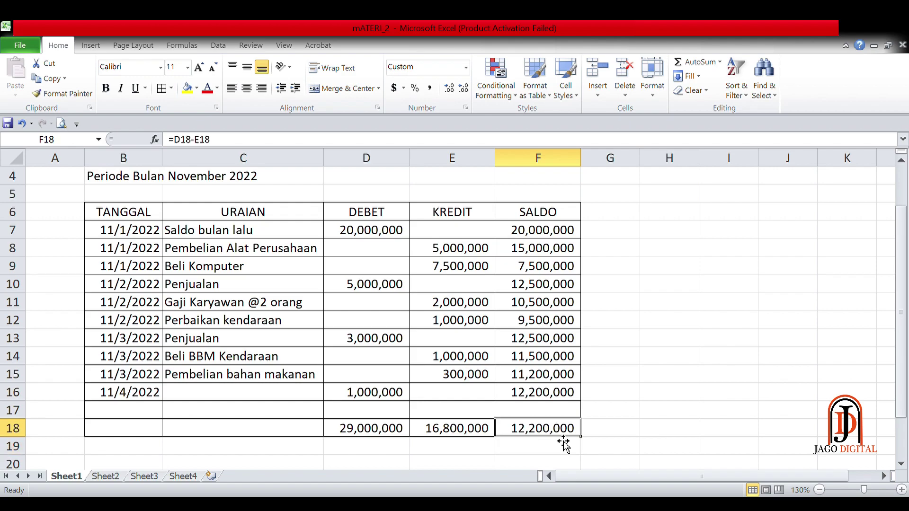
{"action": "left_click", "coordinate": [552, 392]}
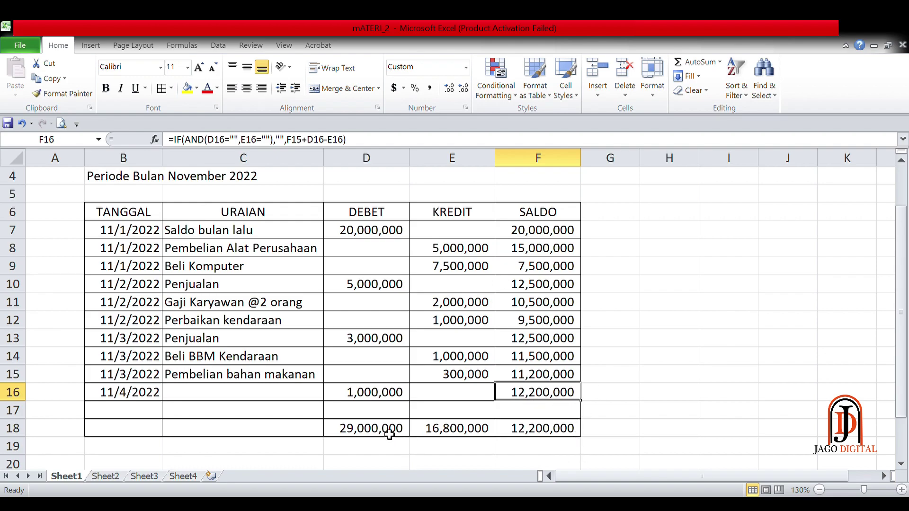
Step: Fill the totals in D18:F18 with yellow
{"action": "left_click_drag", "start_coordinate": [389, 434], "coordinate": [507, 427]}
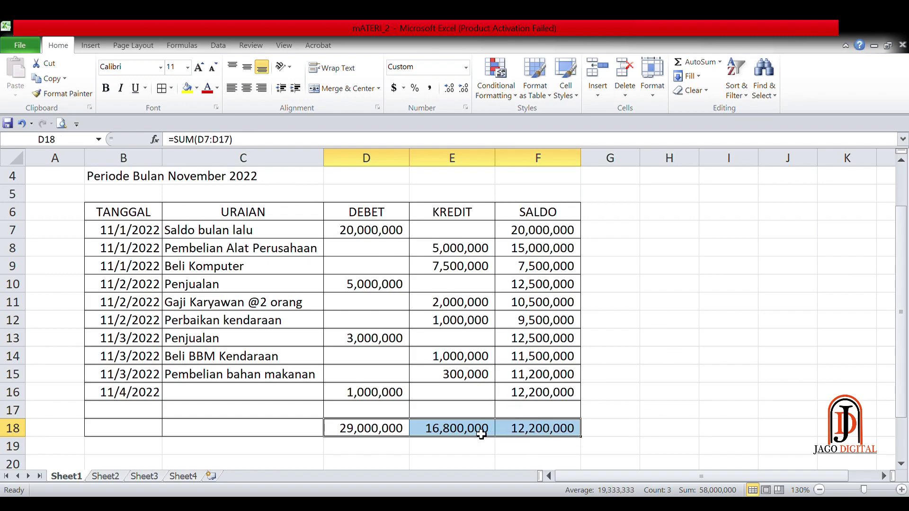
{"action": "left_click", "coordinate": [199, 88]}
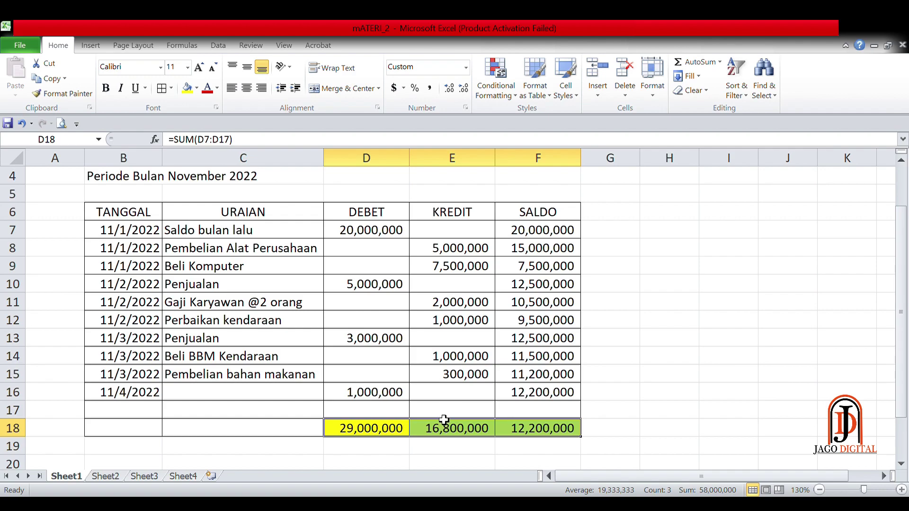
Step: Apply bold to the totals in D18:F18 twice, and undo it each time
{"action": "key", "text": "ctrl+b"}
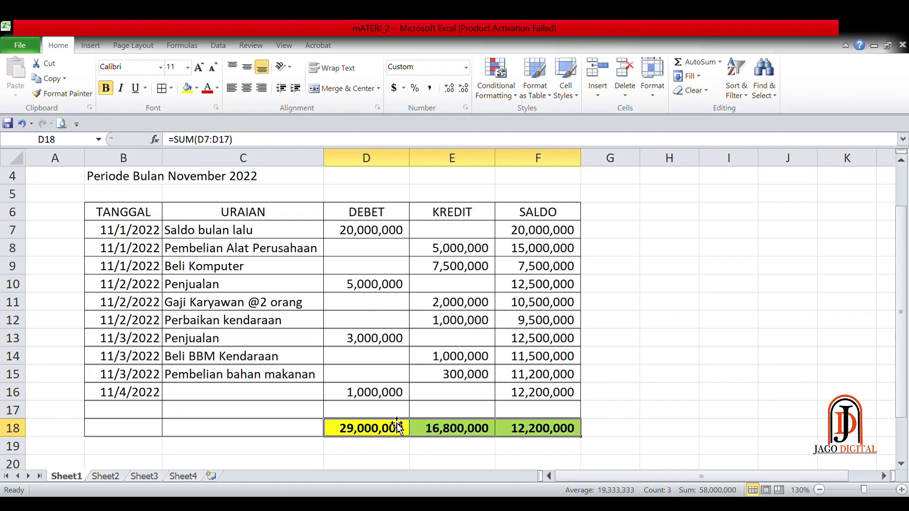
{"action": "key", "text": "ctrl+z"}
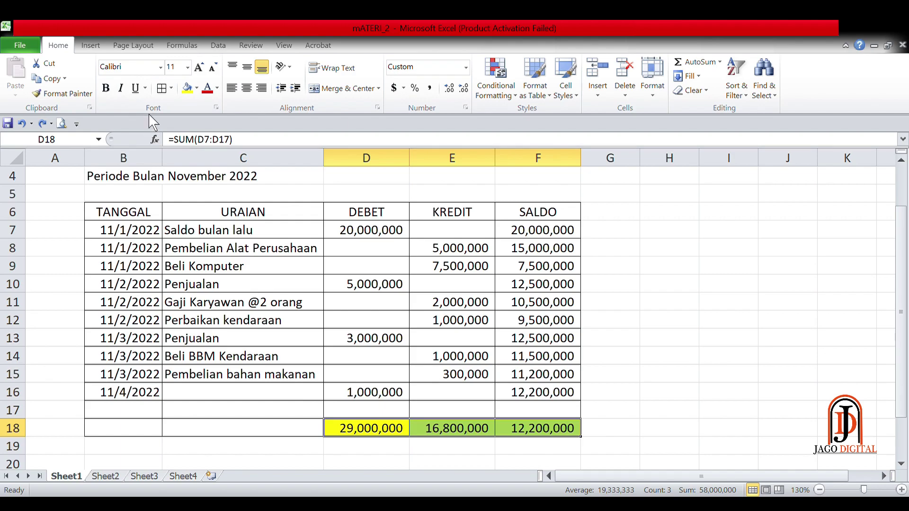
{"action": "left_click", "coordinate": [114, 91]}
{"action": "left_click", "coordinate": [373, 433]}
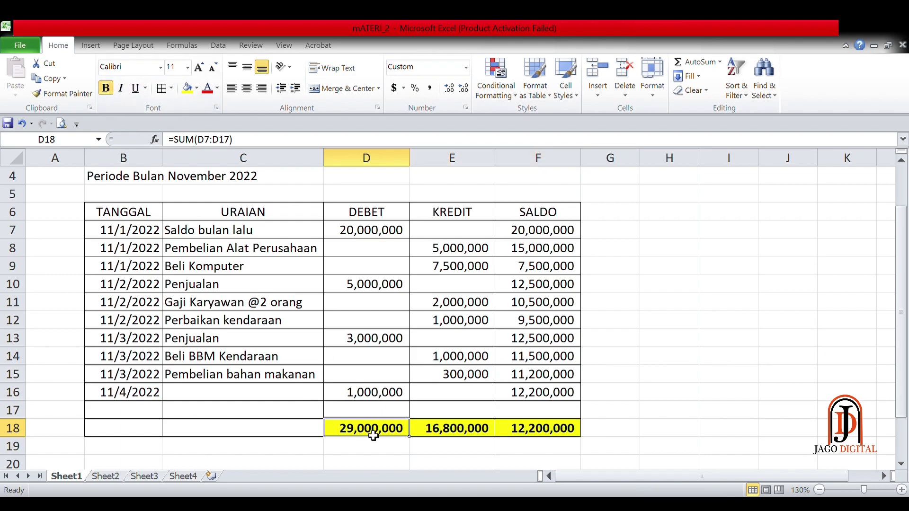
{"action": "left_click_drag", "start_coordinate": [341, 427], "coordinate": [539, 430]}
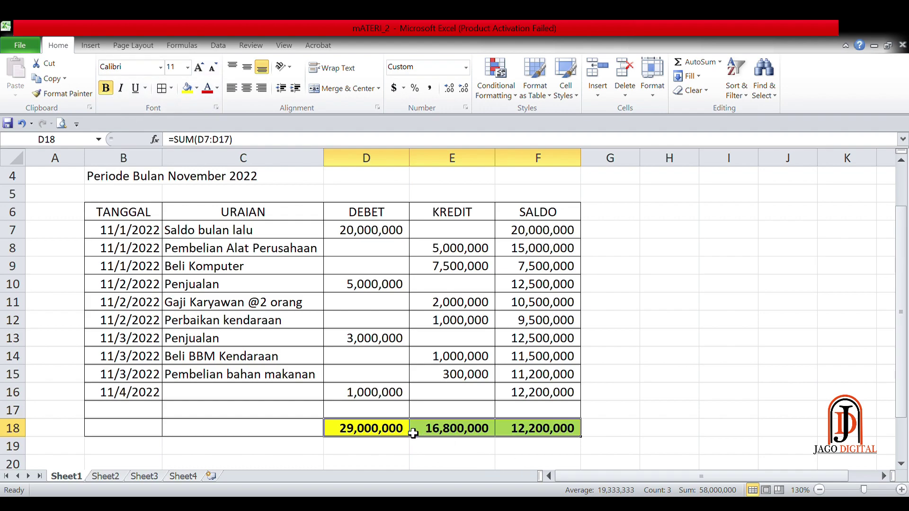
{"action": "key", "text": "ctrl+z"}
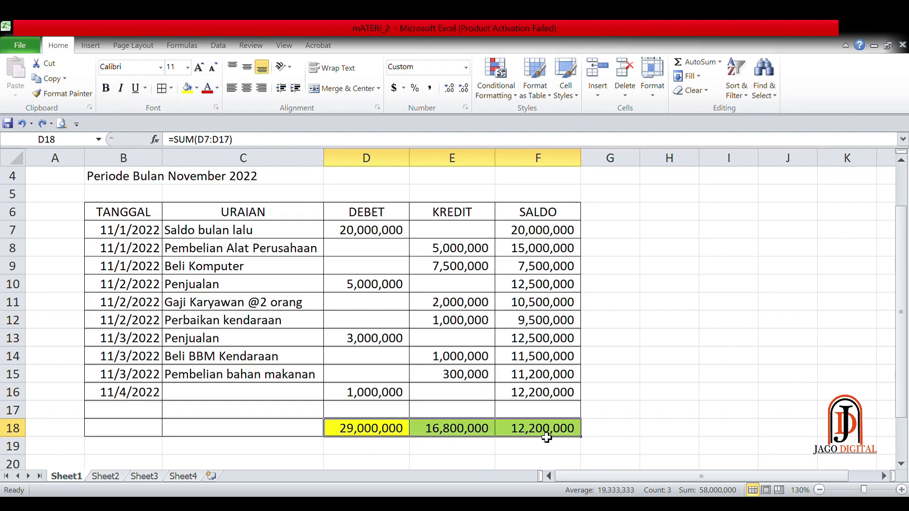
Step: Make the totals in D18:F18 bold and italic
{"action": "left_click_drag", "start_coordinate": [546, 435], "coordinate": [394, 438]}
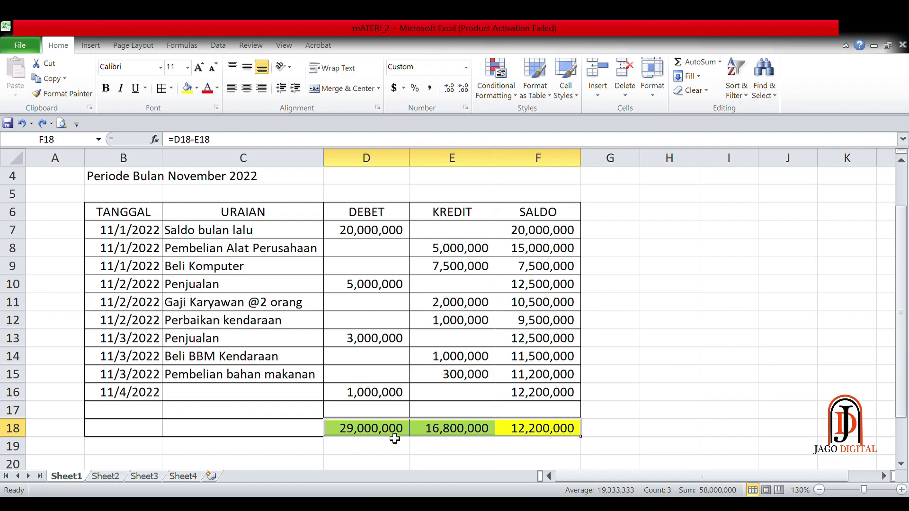
{"action": "key", "text": "ctrl+b"}
{"action": "key", "text": "ctrl+b"}
{"action": "key", "text": "ctrl+b"}
{"action": "left_click", "coordinate": [461, 415]}
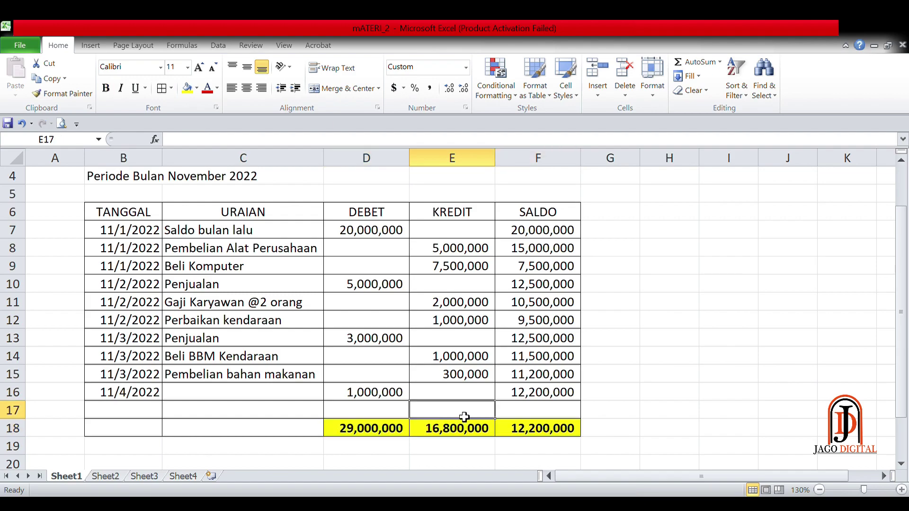
{"action": "left_click_drag", "start_coordinate": [357, 436], "coordinate": [535, 434]}
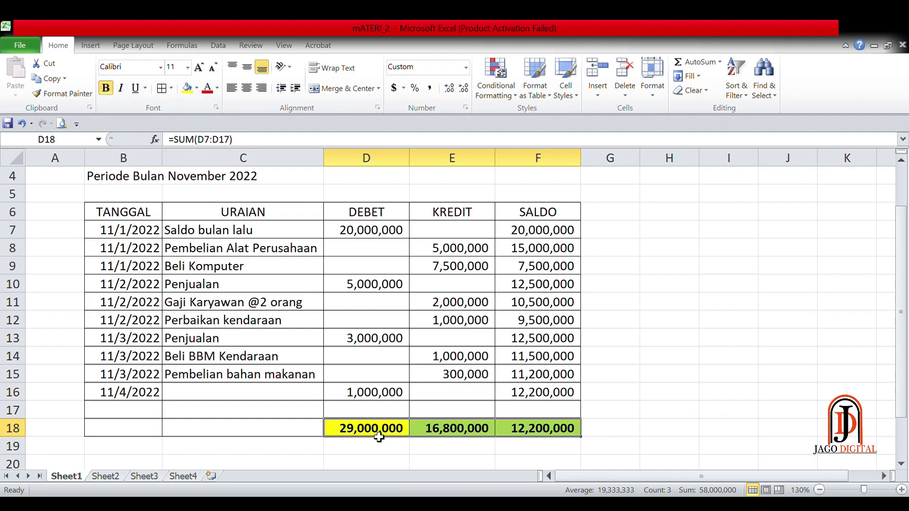
{"action": "key", "text": "ctrl+i"}
{"action": "left_click", "coordinate": [632, 410]}
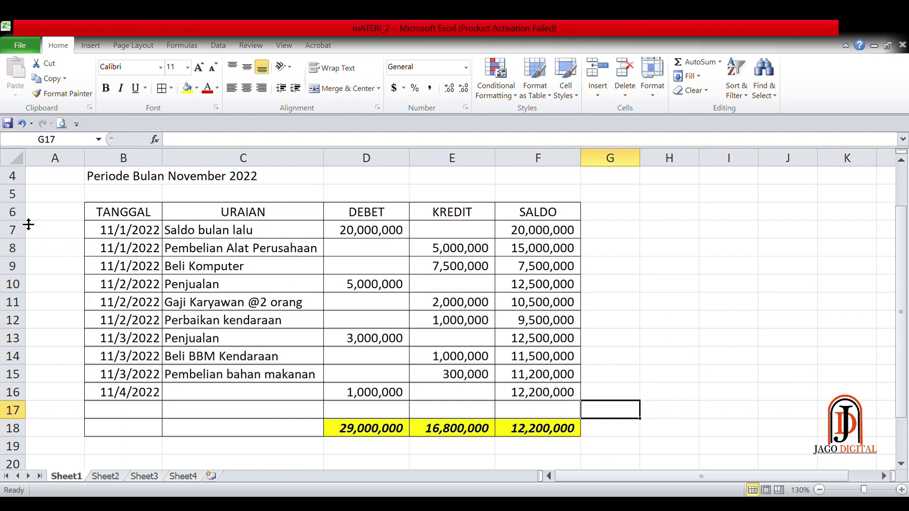
{"action": "left_click", "coordinate": [126, 212]}
{"action": "left_click_drag", "start_coordinate": [498, 214], "coordinate": [156, 214]}
{"action": "left_click", "coordinate": [191, 218]}
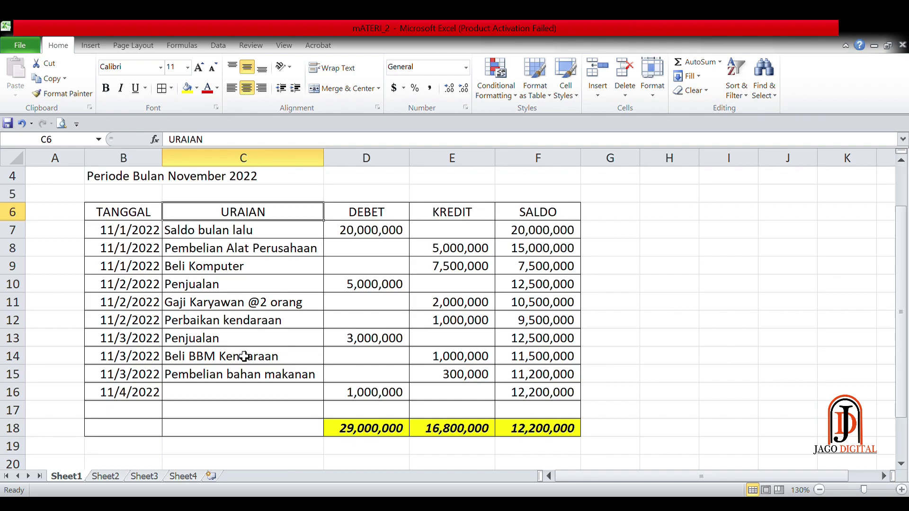
{"action": "scroll", "coordinate": [244, 353], "scroll_direction": "down", "scroll_amount": 3}
Step: Merge and center the KAS HARIAN title across B2:F2, spanning the full width of the table
{"action": "scroll", "coordinate": [244, 350], "scroll_direction": "up", "scroll_amount": 4}
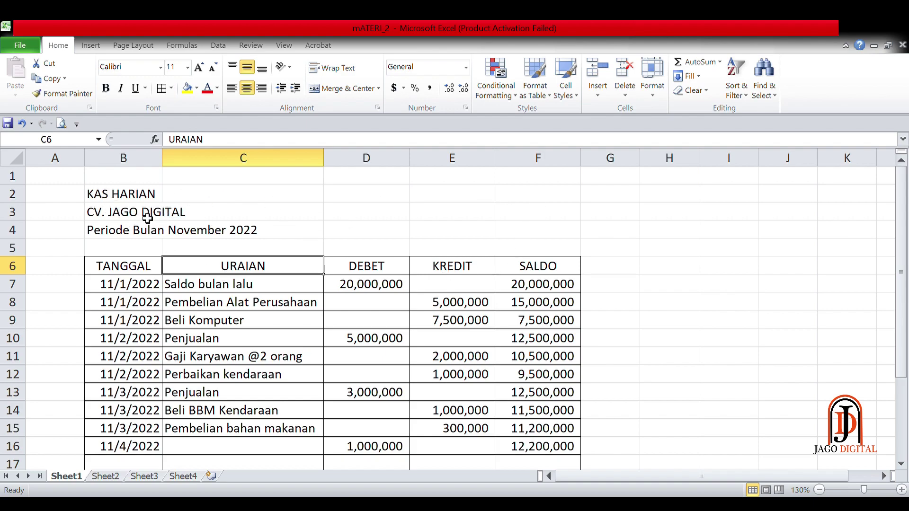
{"action": "left_click", "coordinate": [109, 195]}
{"action": "left_click_drag", "start_coordinate": [572, 189], "coordinate": [152, 196]}
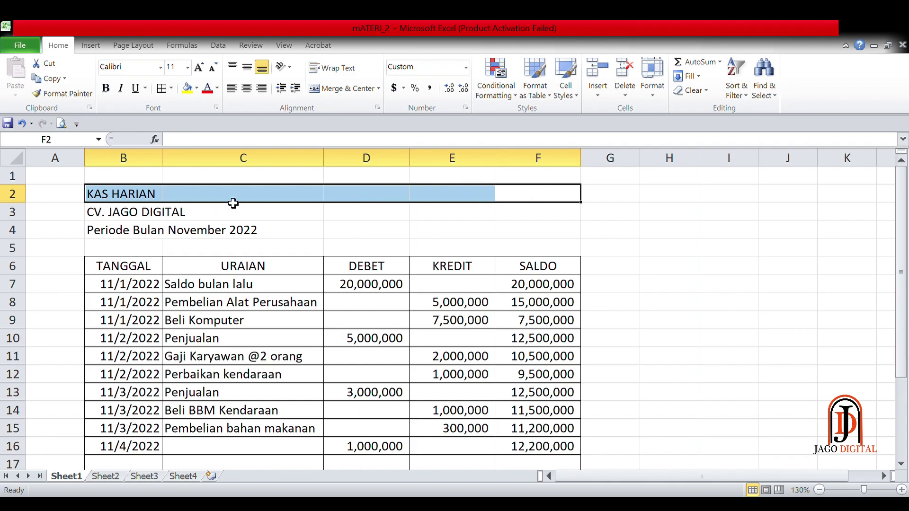
{"action": "left_click", "coordinate": [263, 252]}
{"action": "left_click", "coordinate": [123, 195]}
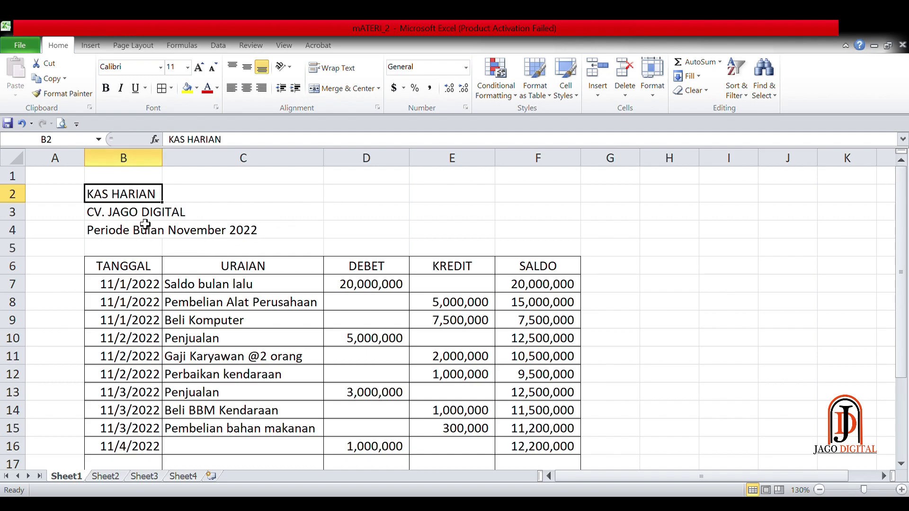
{"action": "left_click", "coordinate": [125, 158]}
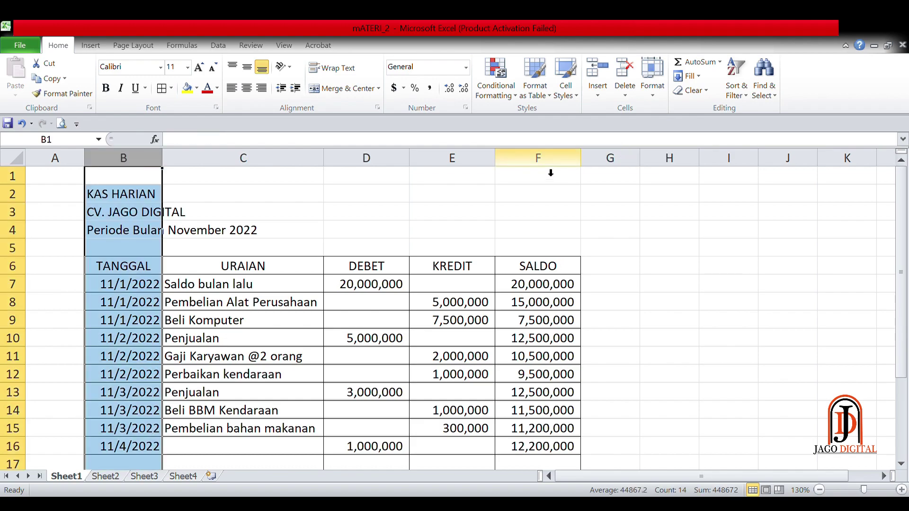
{"action": "left_click", "coordinate": [550, 161]}
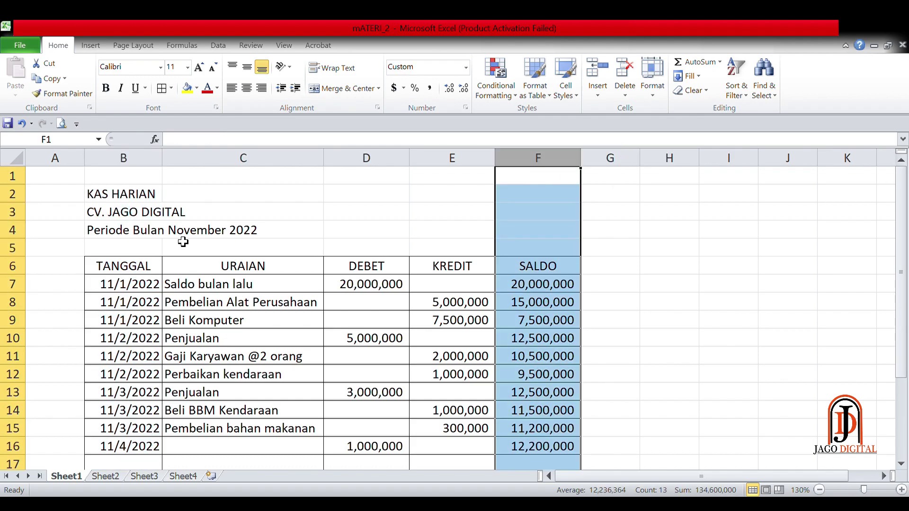
{"action": "left_click", "coordinate": [136, 196]}
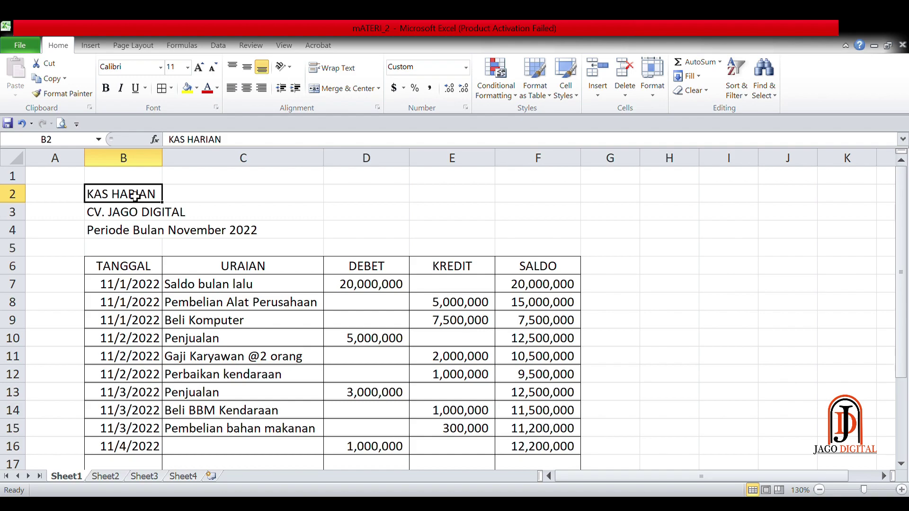
{"action": "left_click_drag", "start_coordinate": [135, 196], "coordinate": [509, 195]}
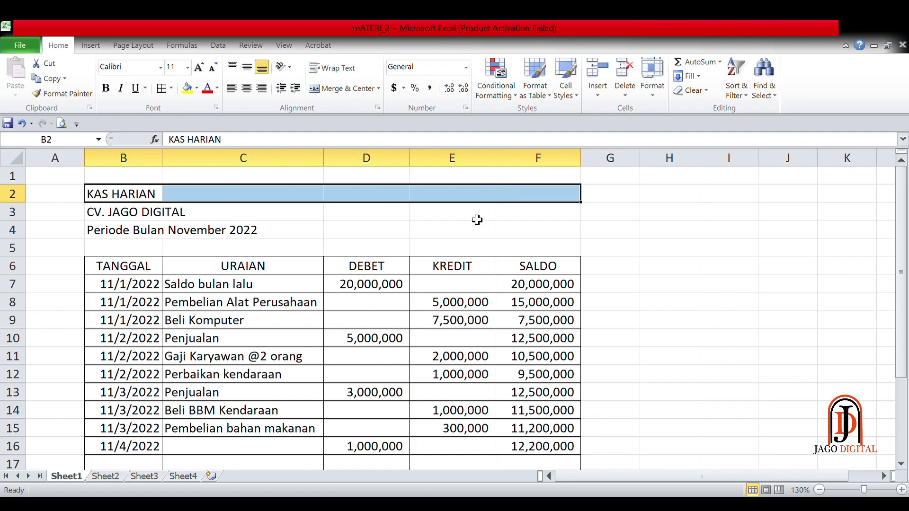
{"action": "left_click", "coordinate": [127, 195]}
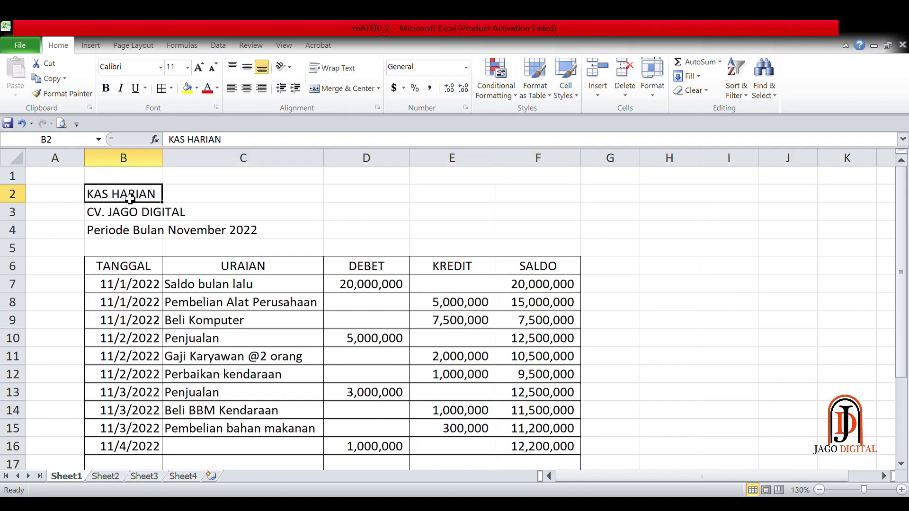
{"action": "left_click_drag", "start_coordinate": [176, 195], "coordinate": [516, 193]}
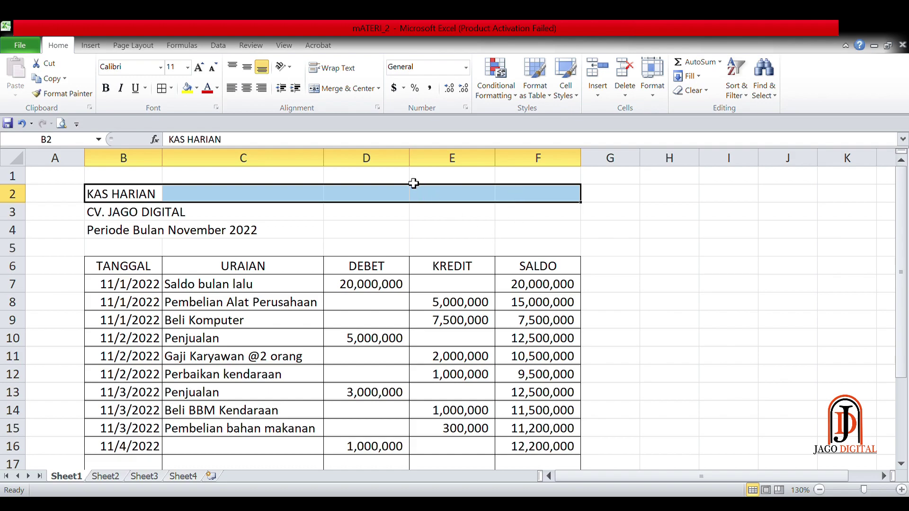
{"action": "left_click", "coordinate": [348, 88]}
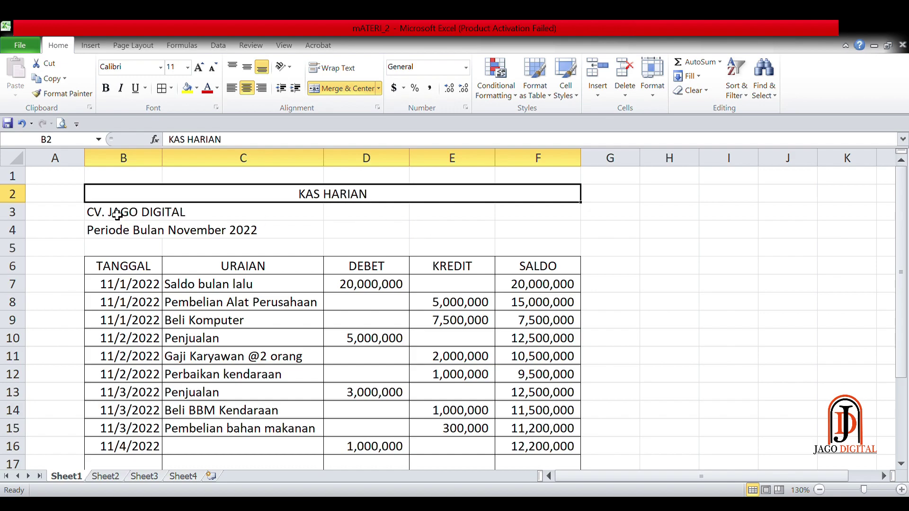
Step: Merge B3:F3 for the CV. JAGO DIGITAL line and center its text horizontally
{"action": "left_click", "coordinate": [99, 218]}
{"action": "left_click_drag", "start_coordinate": [100, 219], "coordinate": [519, 218]}
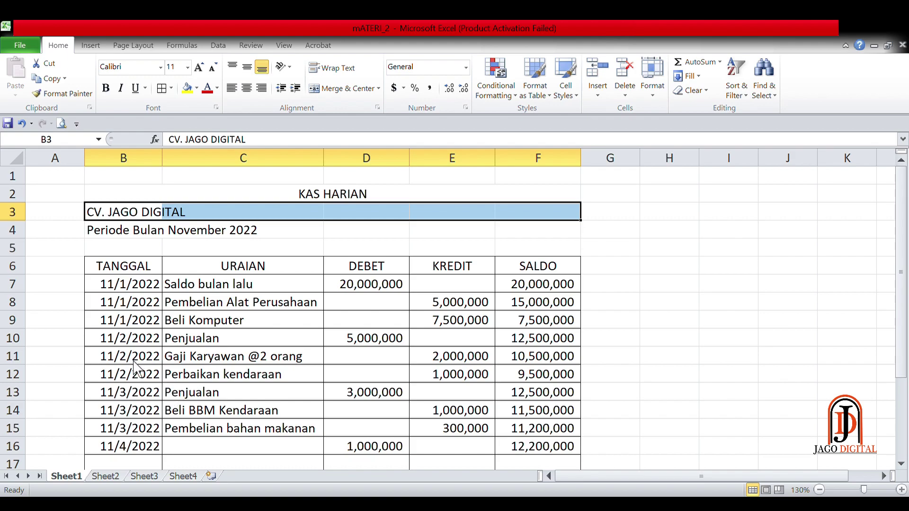
{"action": "key", "text": "alt+h"}
{"action": "key", "text": "m"}
{"action": "key", "text": "m"}
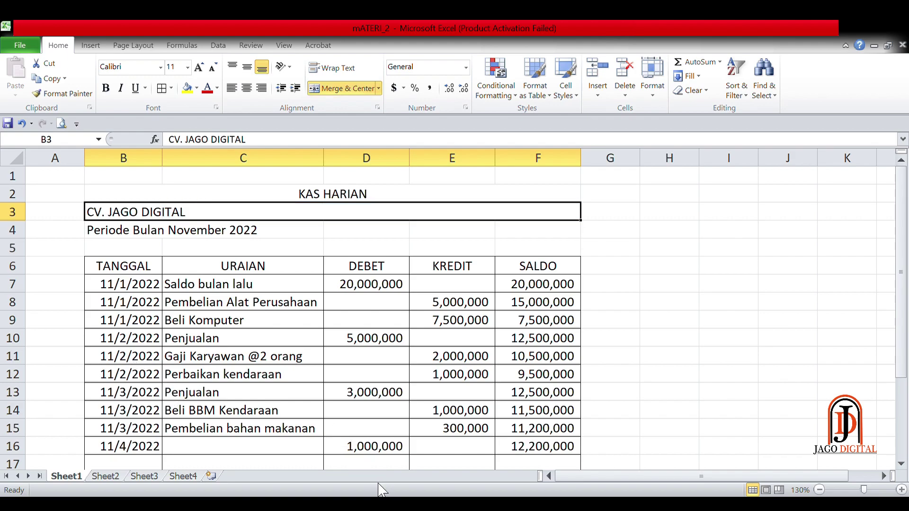
{"action": "left_click", "coordinate": [198, 237]}
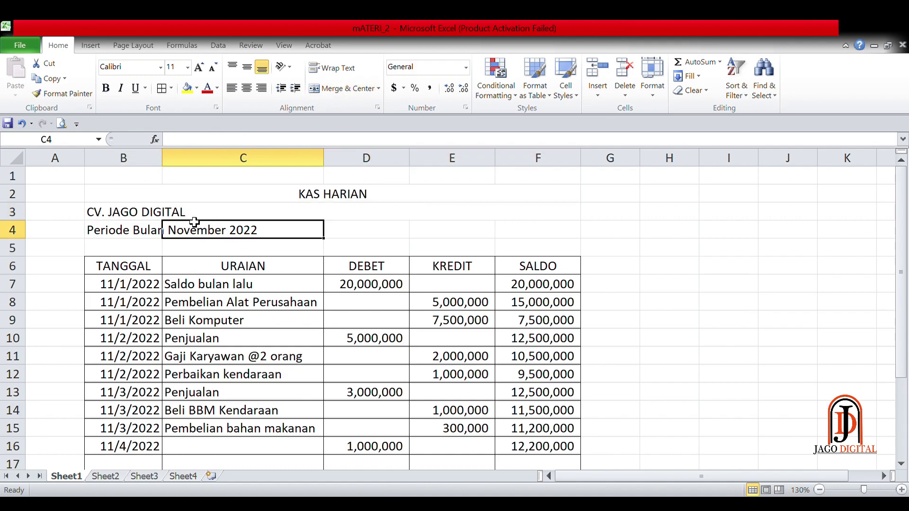
{"action": "left_click", "coordinate": [195, 217]}
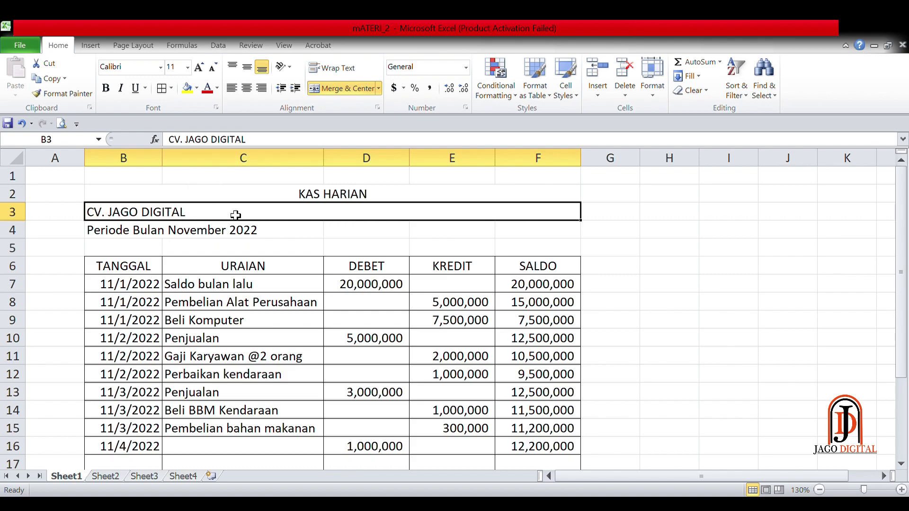
{"action": "left_click", "coordinate": [246, 88]}
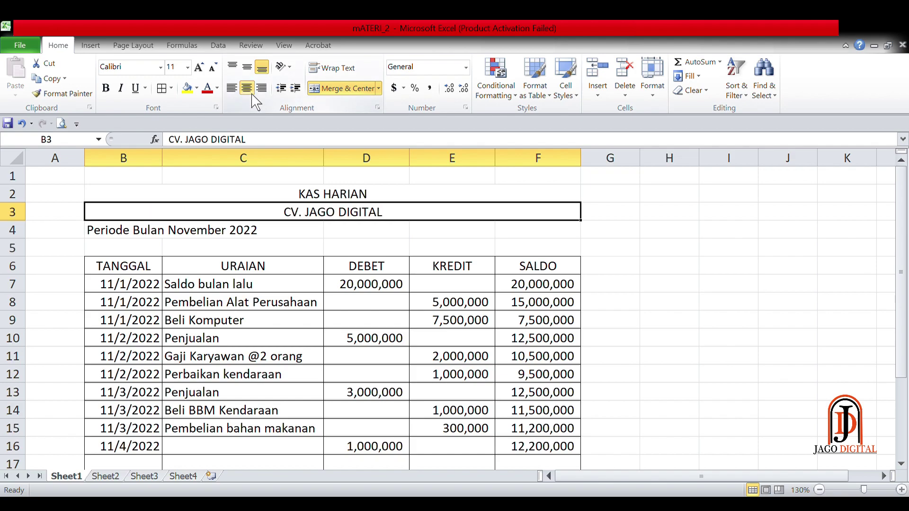
{"action": "left_click", "coordinate": [321, 253]}
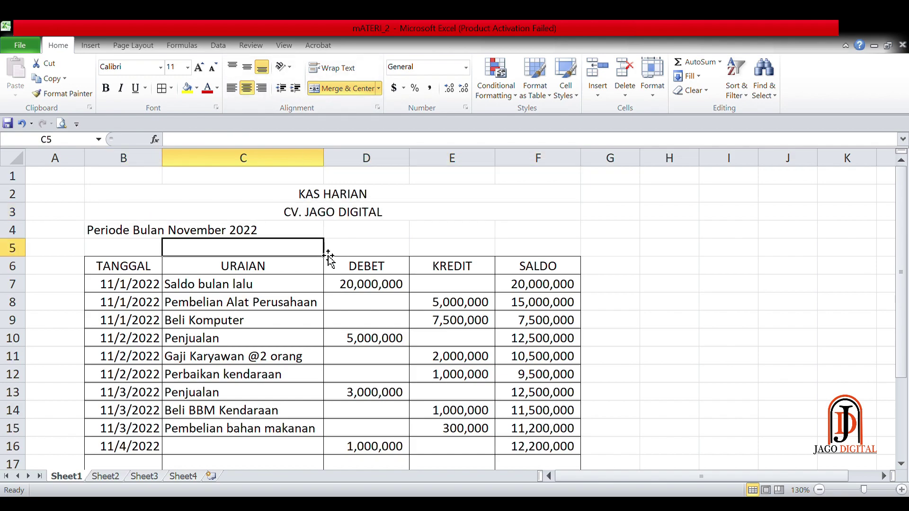
Step: Copy the merged, centered format of the KAS HARIAN title onto the Periode Bulan November 2022 line in B4:F4 with Format Painter
{"action": "left_click", "coordinate": [120, 234]}
{"action": "left_click", "coordinate": [273, 238]}
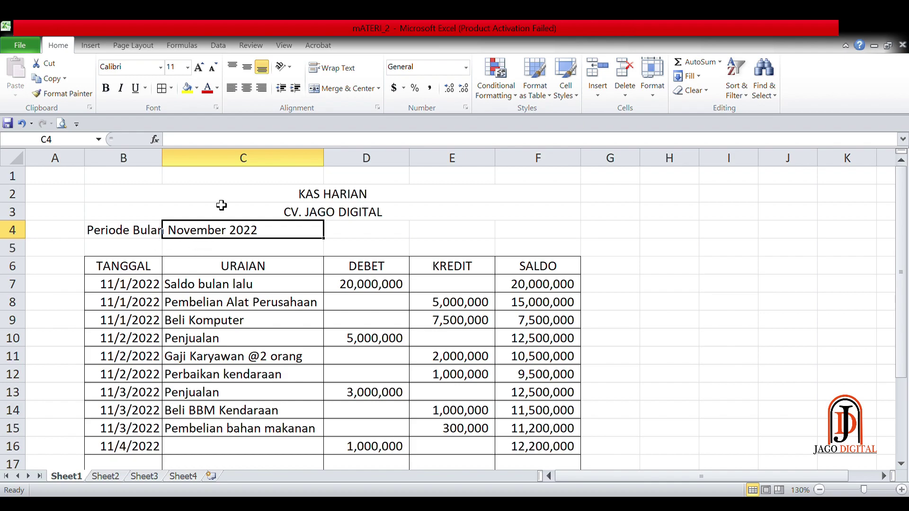
{"action": "left_click", "coordinate": [186, 194]}
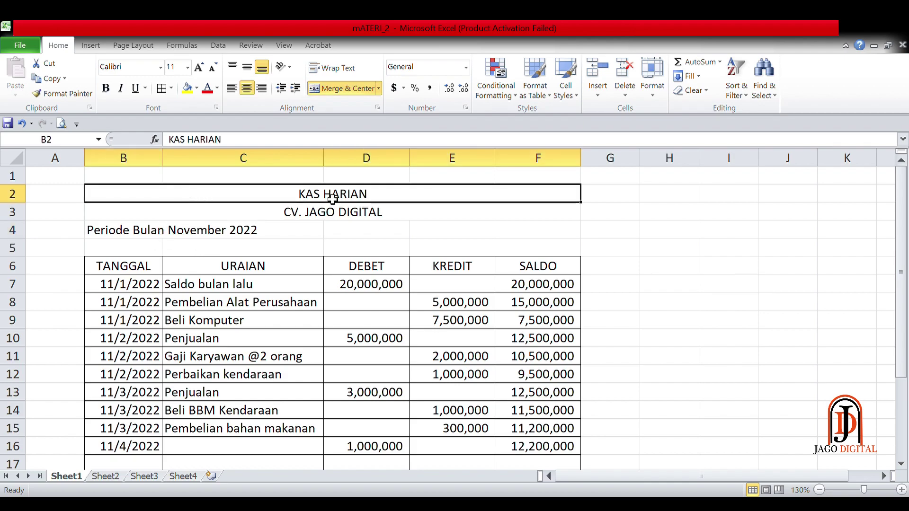
{"action": "left_click", "coordinate": [252, 239]}
{"action": "left_click", "coordinate": [128, 237]}
{"action": "left_click", "coordinate": [208, 193]}
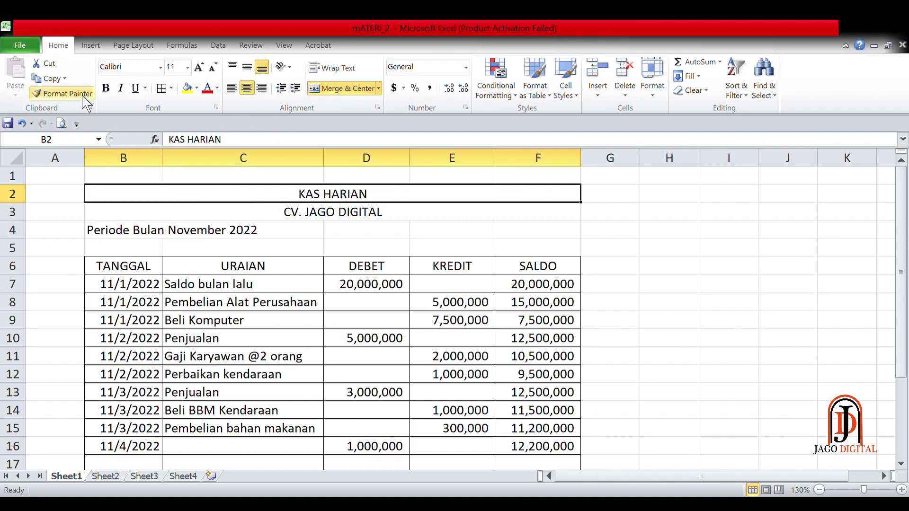
{"action": "left_click", "coordinate": [66, 93]}
{"action": "left_click_drag", "start_coordinate": [119, 232], "coordinate": [533, 235]}
{"action": "left_click", "coordinate": [440, 260]}
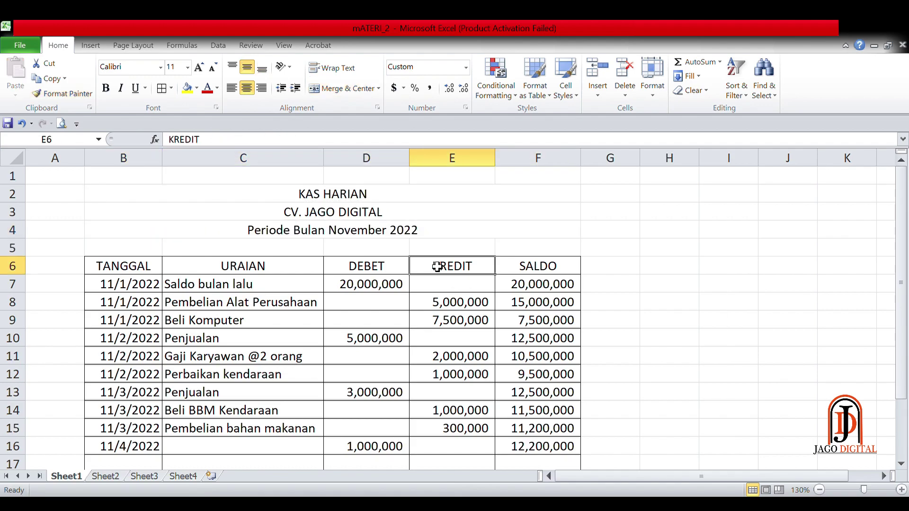
Step: Change the font of the three title lines in B2:F4 to Tahoma
{"action": "left_click", "coordinate": [365, 196]}
{"action": "left_click", "coordinate": [380, 254]}
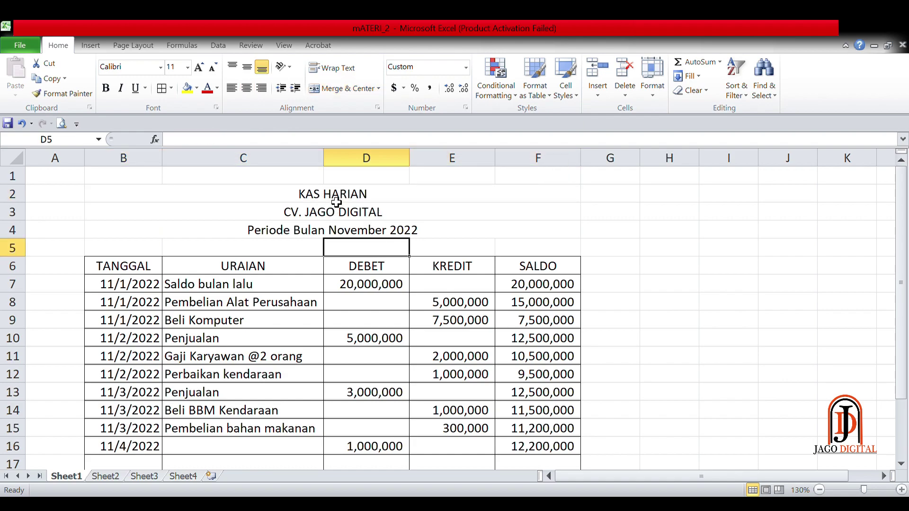
{"action": "left_click", "coordinate": [339, 197]}
{"action": "left_click_drag", "start_coordinate": [339, 197], "coordinate": [349, 233]}
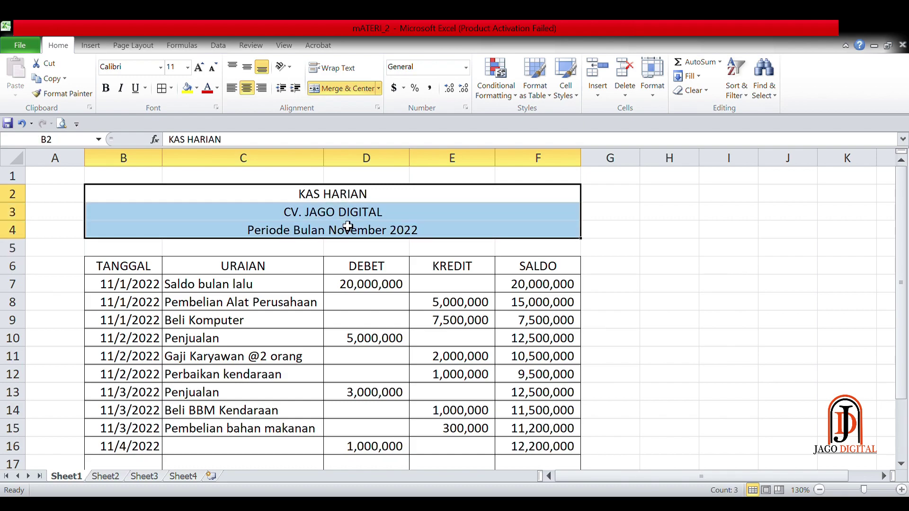
{"action": "left_click", "coordinate": [138, 70]}
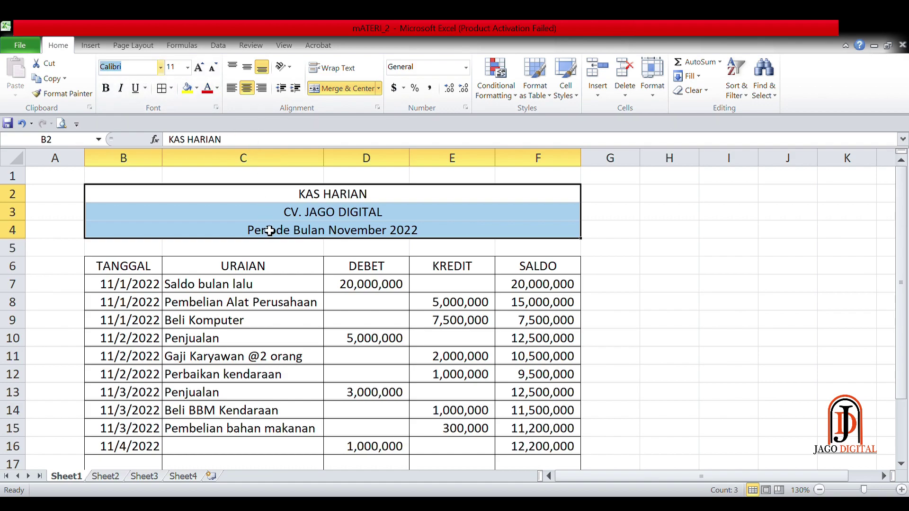
{"action": "left_click", "coordinate": [301, 232]}
{"action": "left_click_drag", "start_coordinate": [315, 196], "coordinate": [305, 234]}
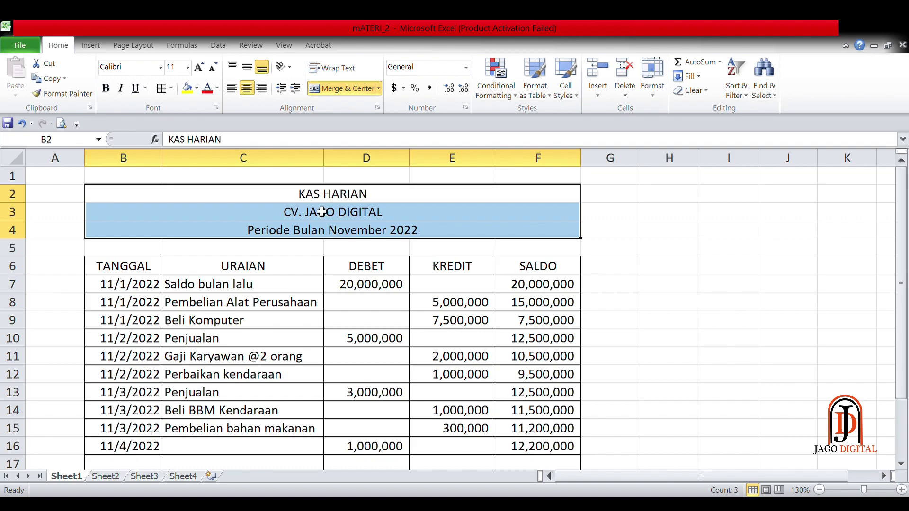
{"action": "left_click", "coordinate": [145, 72]}
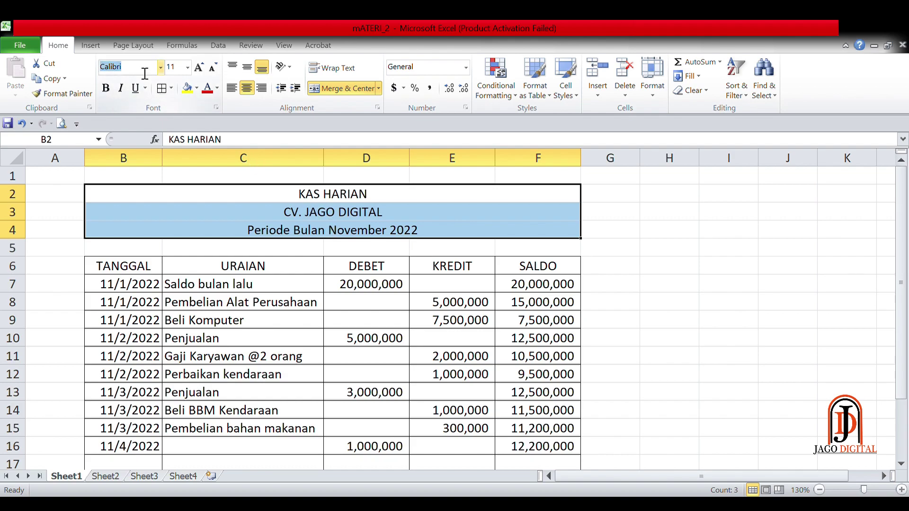
{"action": "left_click_drag", "start_coordinate": [348, 197], "coordinate": [350, 229]}
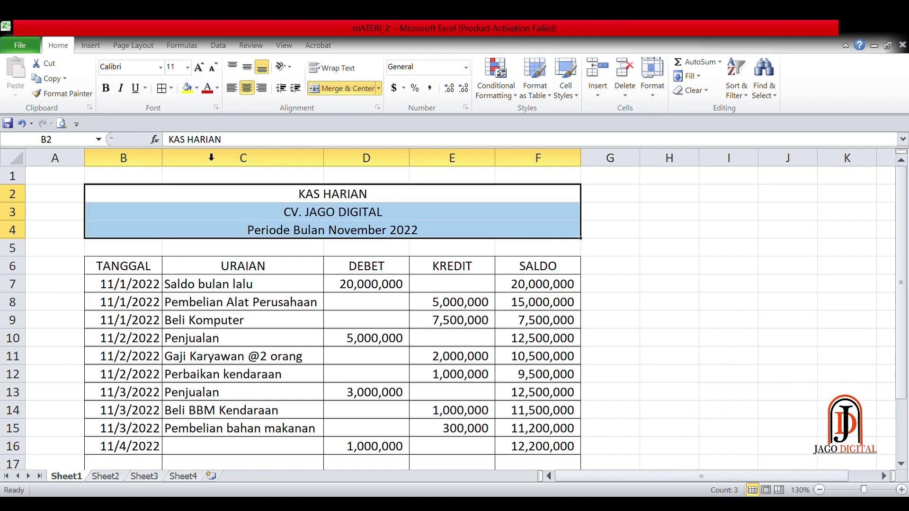
{"action": "left_click", "coordinate": [142, 74]}
{"action": "type", "text": "Tahoma"}
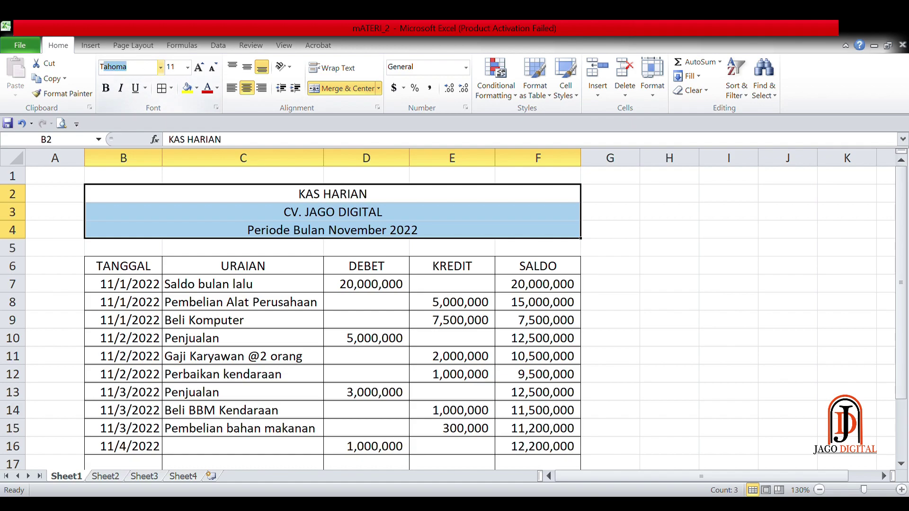
{"action": "key", "text": "Return"}
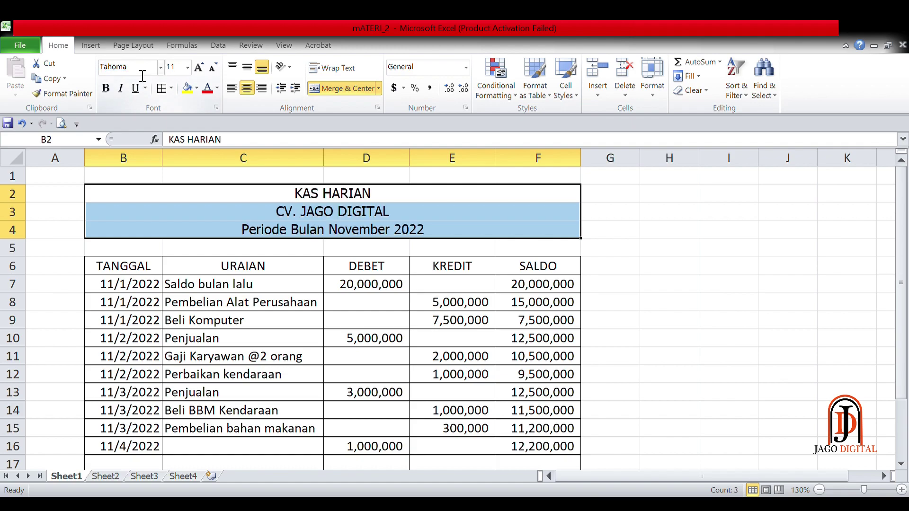
Step: Set the three title lines in B2:F4 to font size 12 and make them bold
{"action": "left_click", "coordinate": [180, 68]}
{"action": "type", "text": "12"}
{"action": "key", "text": "Return"}
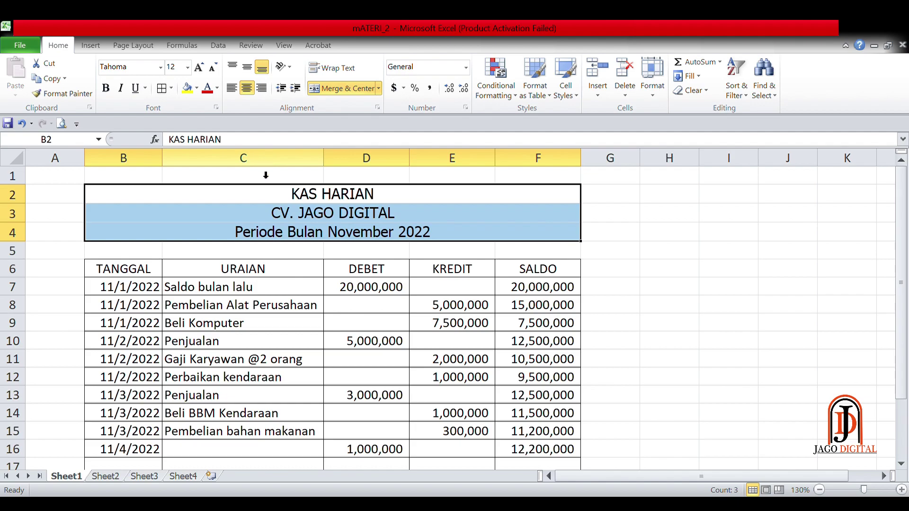
{"action": "left_click", "coordinate": [112, 97]}
{"action": "left_click", "coordinate": [331, 230]}
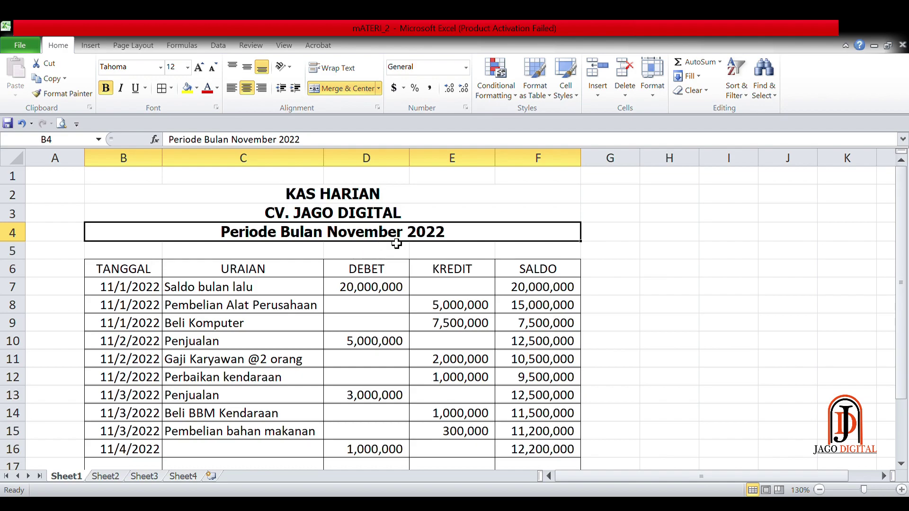
{"action": "left_click", "coordinate": [473, 291]}
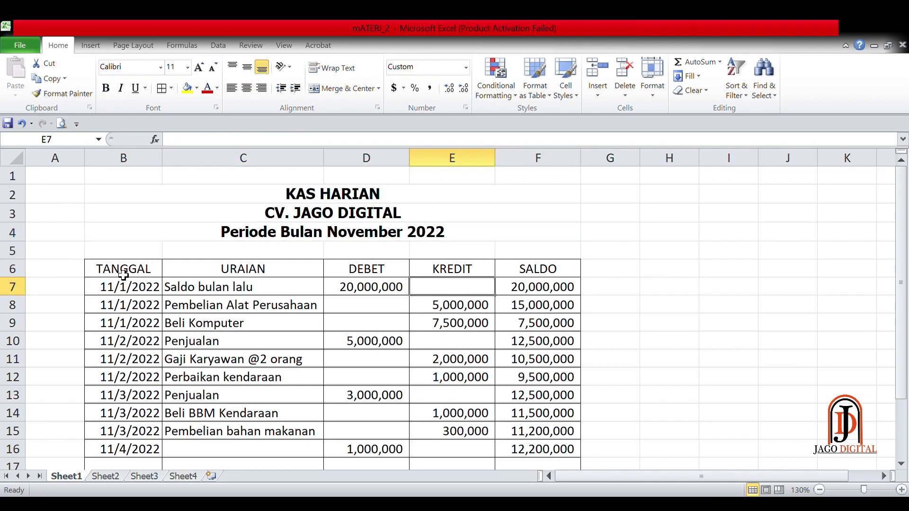
Step: Increase the height of the table's header row, row 6, slightly
{"action": "scroll", "coordinate": [421, 300], "scroll_direction": "down", "scroll_amount": 1}
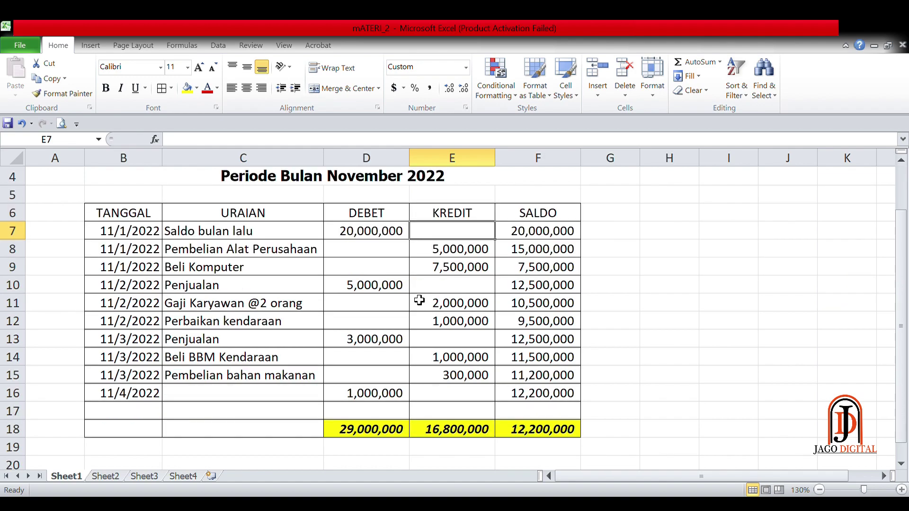
{"action": "scroll", "coordinate": [234, 250], "scroll_direction": "up", "scroll_amount": 1}
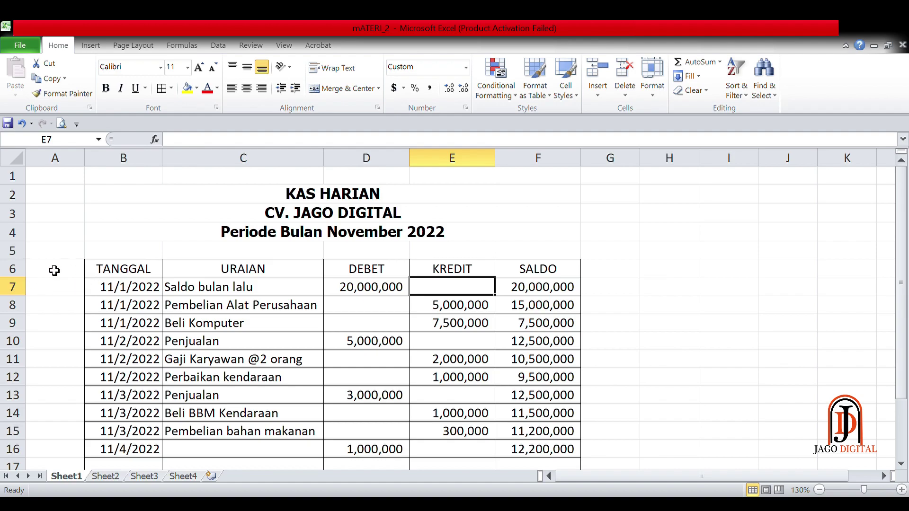
{"action": "left_click", "coordinate": [12, 269]}
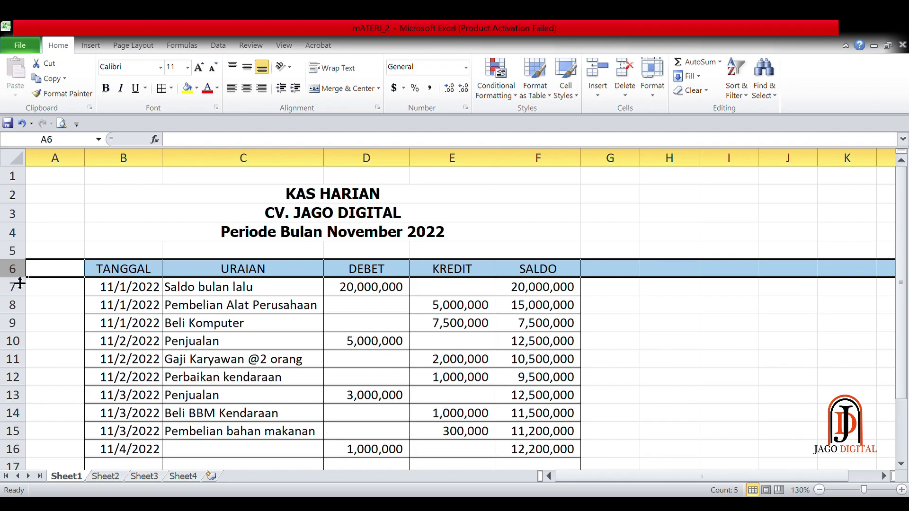
{"action": "left_click_drag", "start_coordinate": [20, 283], "coordinate": [20, 289]}
Step: Fill the header cells B6:F6 with grey and make their text bold
{"action": "left_click", "coordinate": [116, 277]}
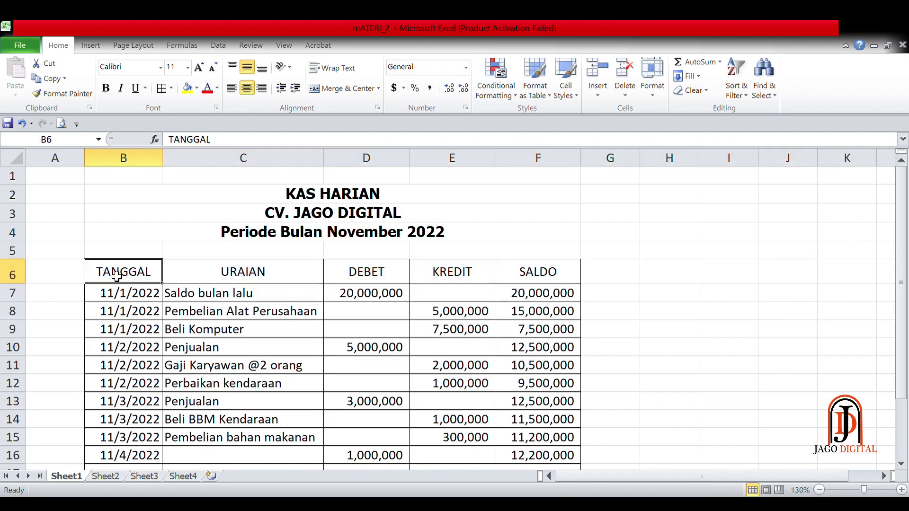
{"action": "left_click_drag", "start_coordinate": [109, 276], "coordinate": [521, 275]}
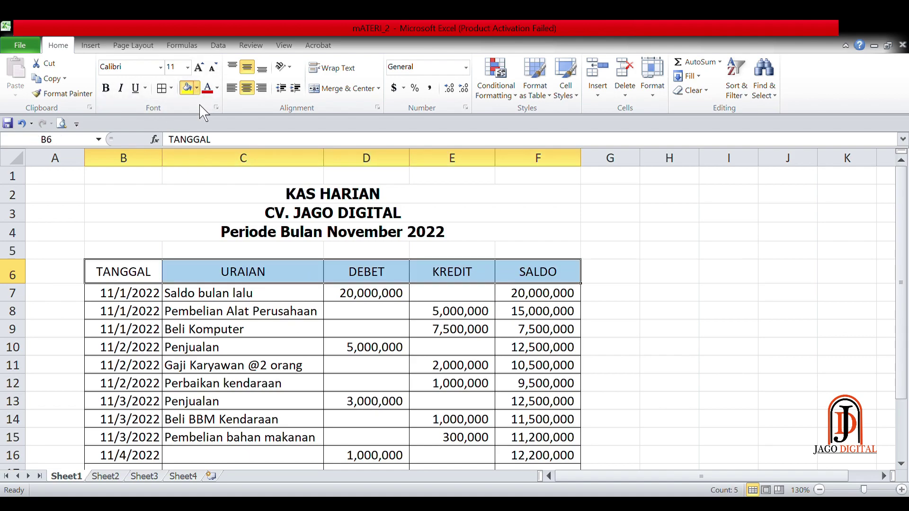
{"action": "left_click", "coordinate": [187, 87]}
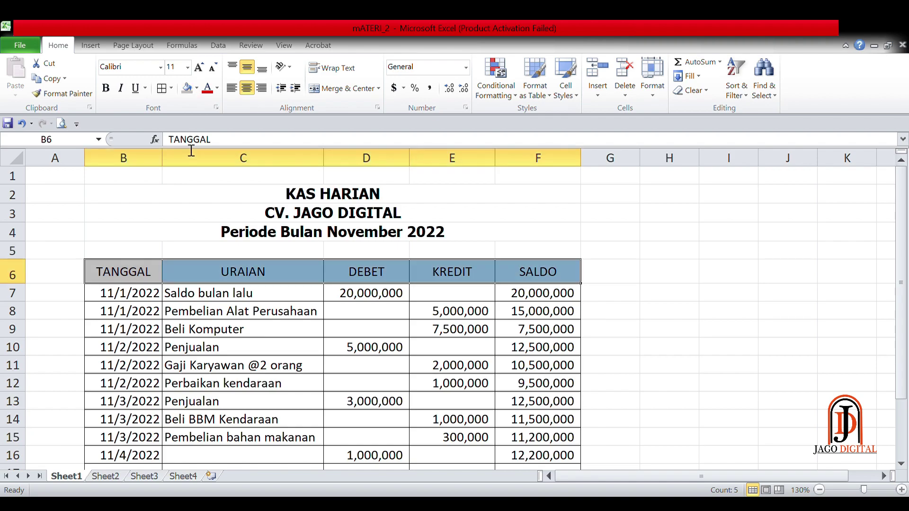
{"action": "left_click", "coordinate": [106, 89]}
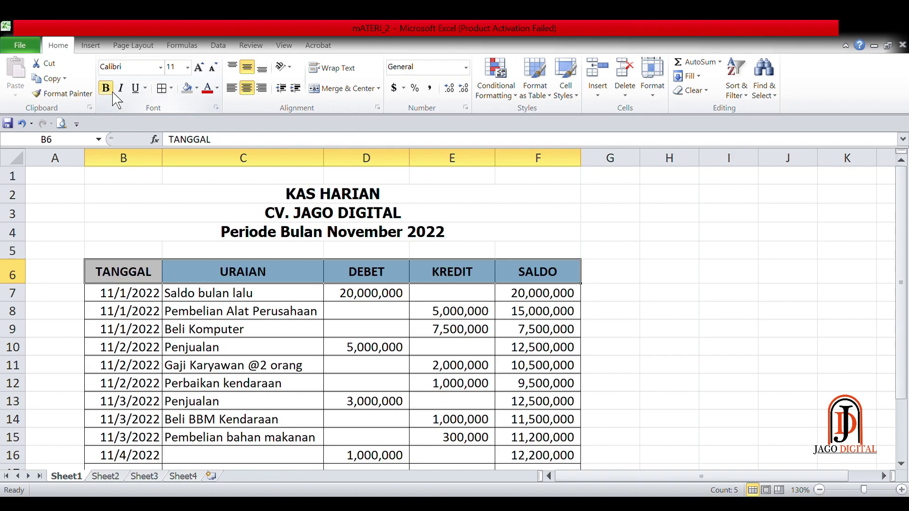
{"action": "left_click", "coordinate": [220, 309]}
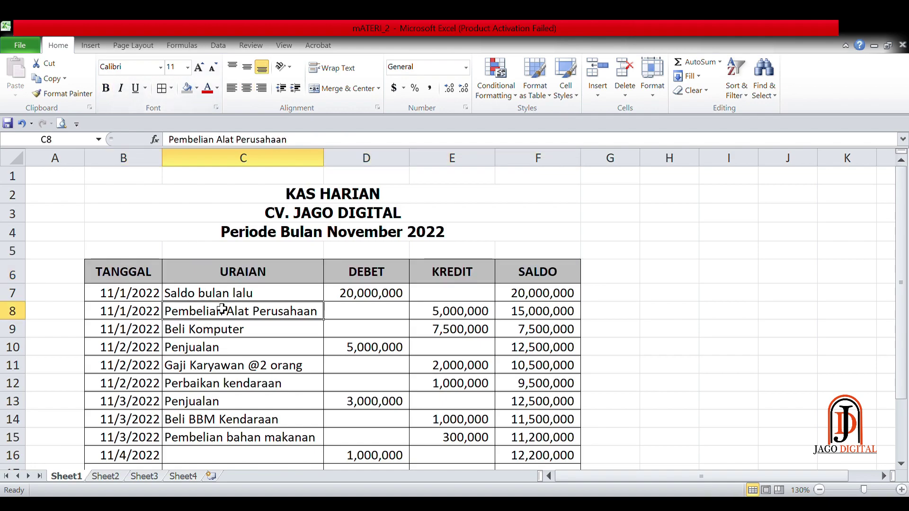
Step: Examine empty row 17 above the totals and the SALDO formulas in F16 and F17
{"action": "scroll", "coordinate": [368, 308], "scroll_direction": "down", "scroll_amount": 3}
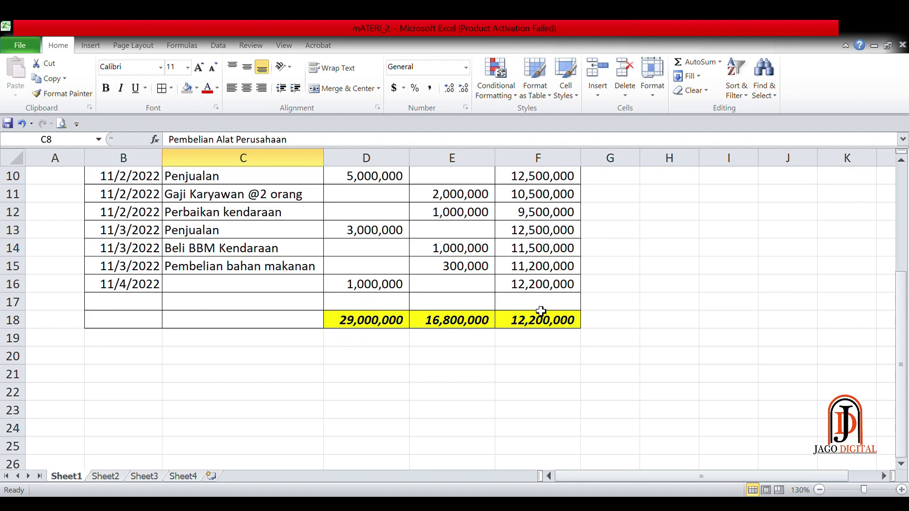
{"action": "left_click_drag", "start_coordinate": [539, 303], "coordinate": [159, 309]}
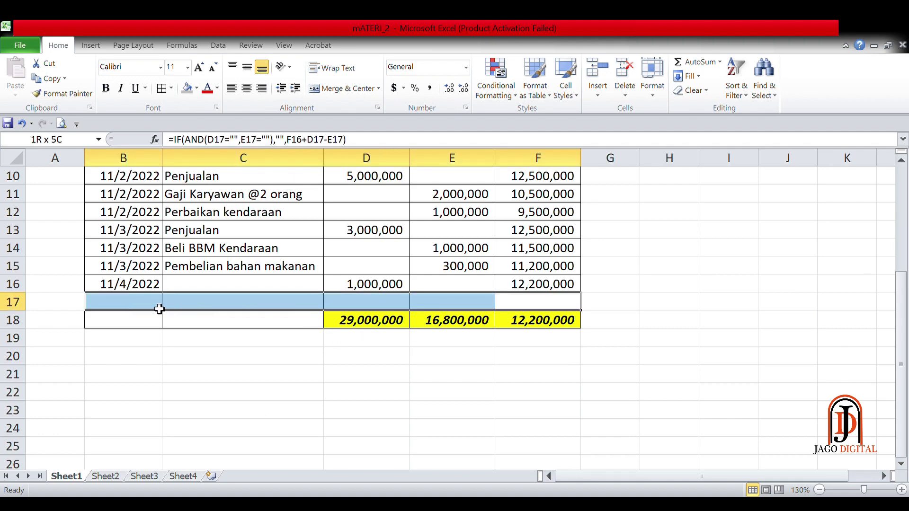
{"action": "left_click", "coordinate": [487, 301]}
{"action": "scroll", "coordinate": [426, 265], "scroll_direction": "up", "scroll_amount": 3}
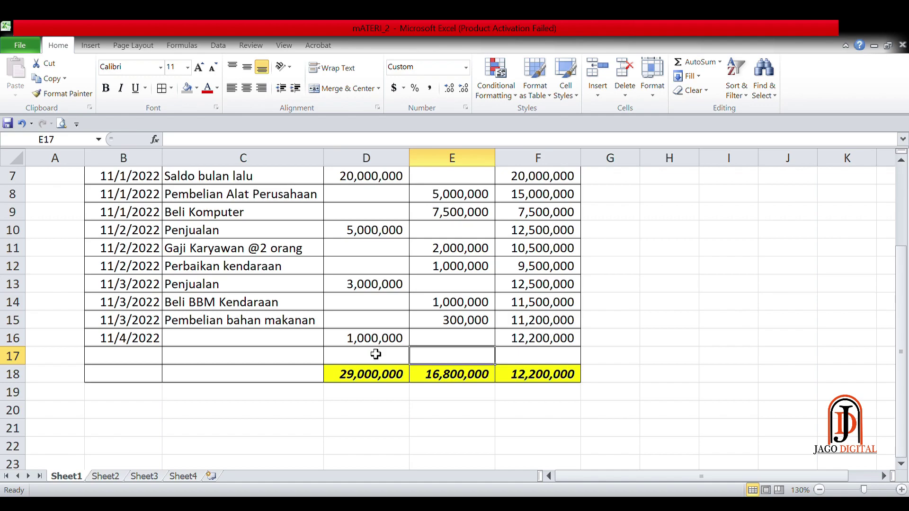
{"action": "left_click", "coordinate": [540, 355]}
{"action": "left_click", "coordinate": [531, 341]}
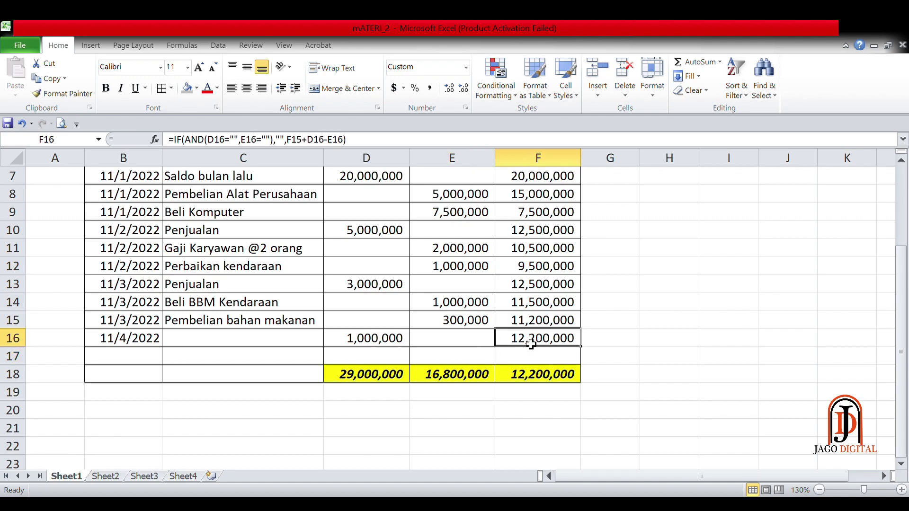
{"action": "left_click", "coordinate": [514, 362]}
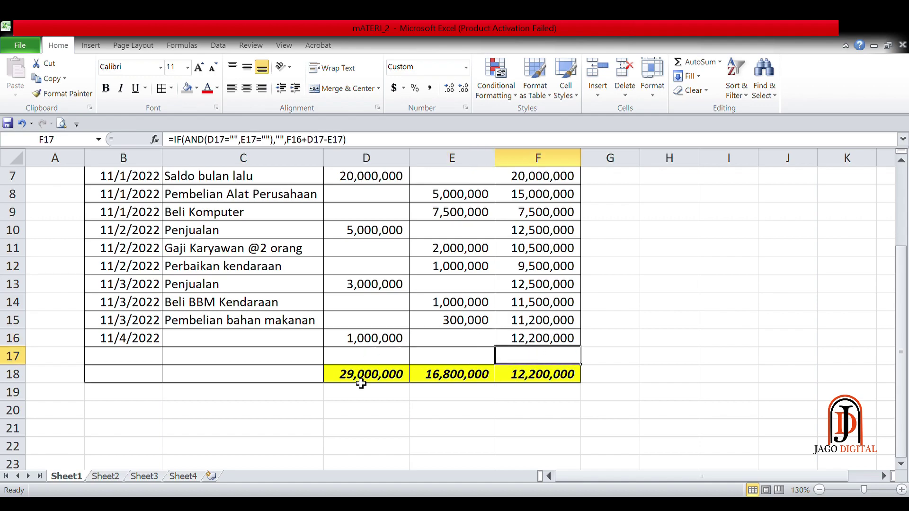
{"action": "left_click", "coordinate": [129, 356]}
{"action": "left_click", "coordinate": [528, 360]}
Step: Insert three blank rows at row 17, above the highlighted totals row
{"action": "left_click", "coordinate": [19, 356]}
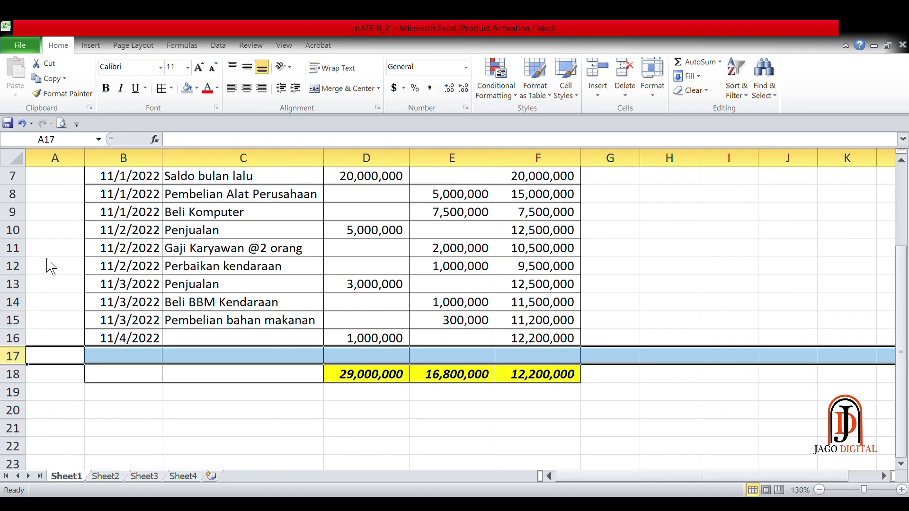
{"action": "key", "text": "ctrl+shift+plus"}
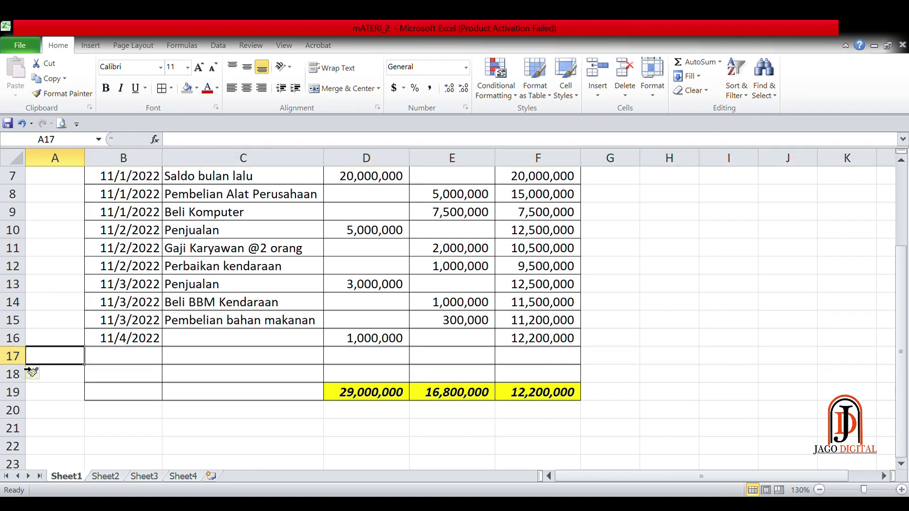
{"action": "key", "text": "shift+Down"}
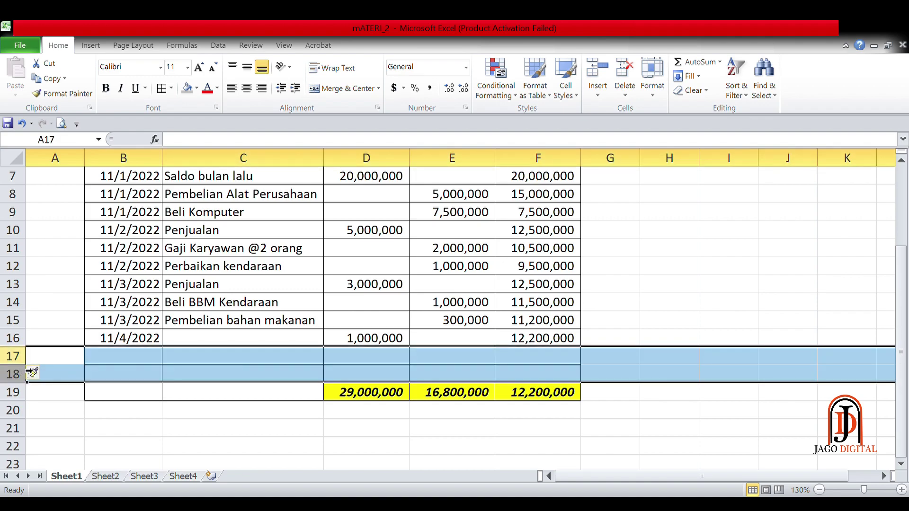
{"action": "key", "text": "ctrl+shift+plus"}
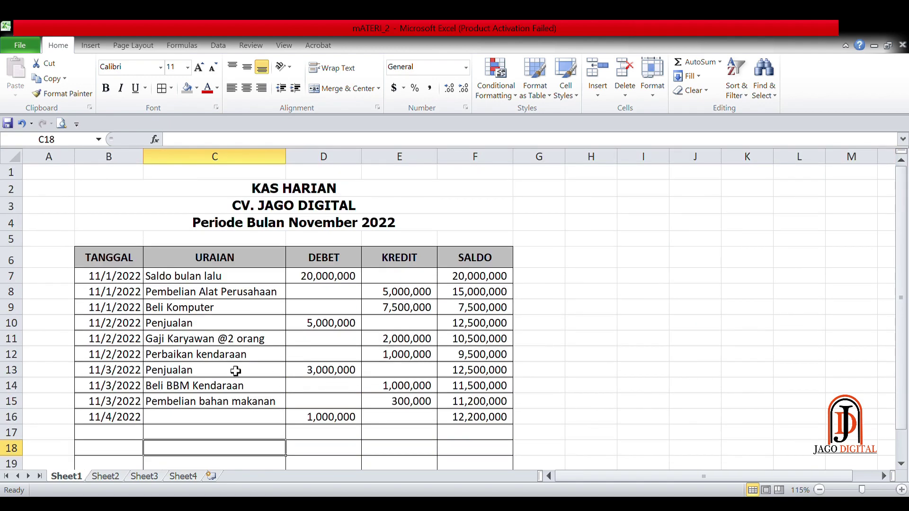
Step: Change the font of the whole table, B6:F21, to Tahoma
{"action": "left_click", "coordinate": [215, 266]}
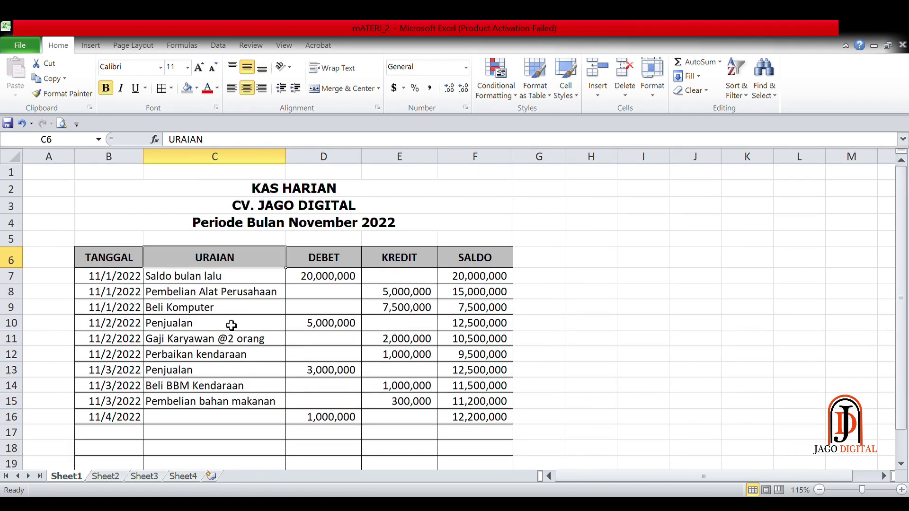
{"action": "left_click_drag", "start_coordinate": [102, 261], "coordinate": [475, 445]}
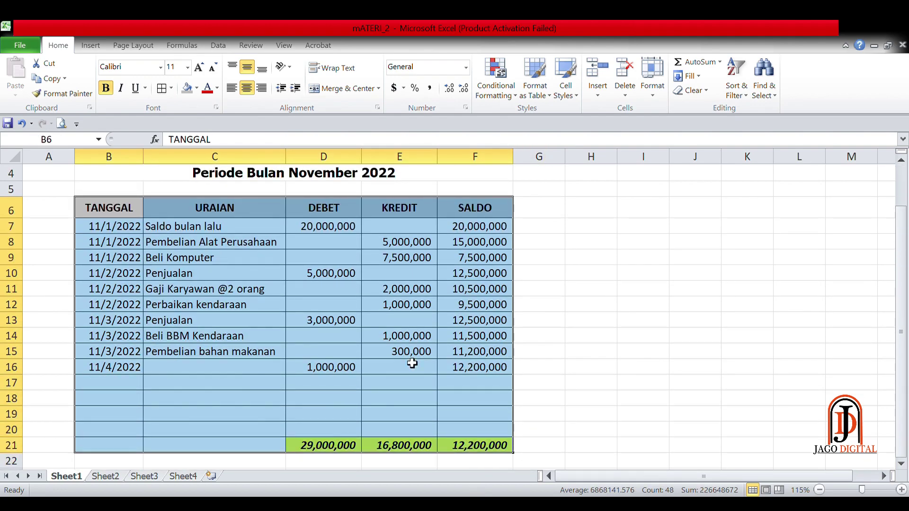
{"action": "type", "text": "Tahoma"}
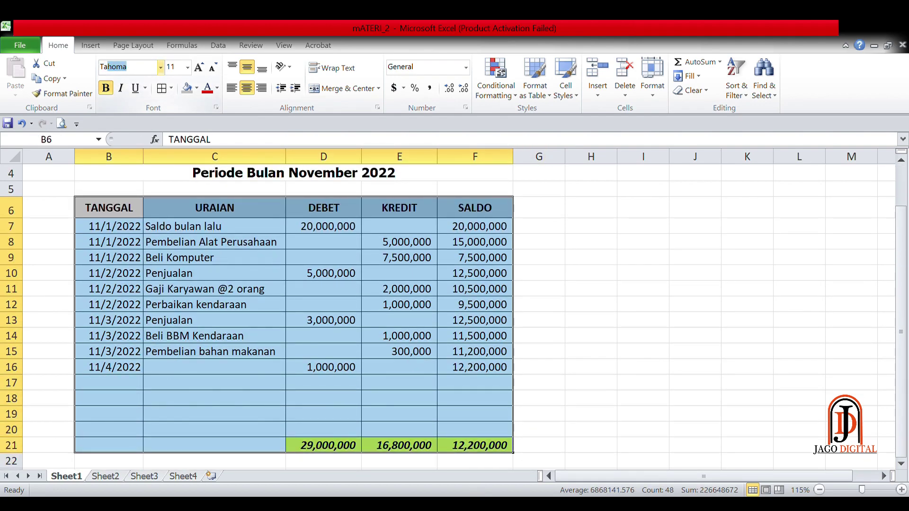
{"action": "key", "text": "Return"}
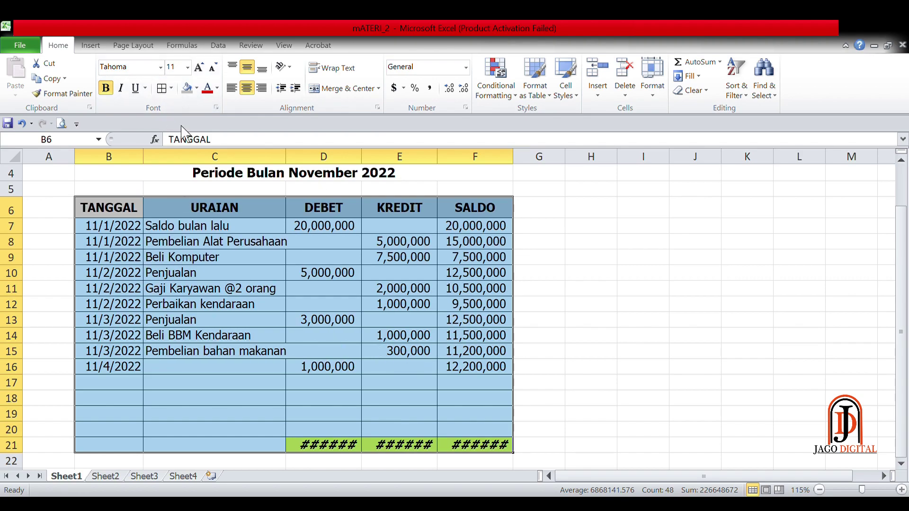
{"action": "left_click", "coordinate": [184, 70]}
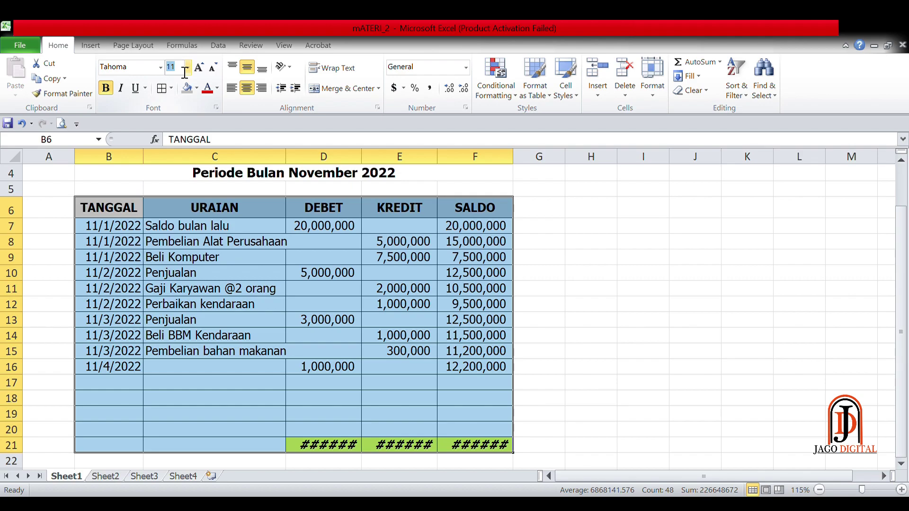
{"action": "key", "text": "Escape"}
{"action": "left_click", "coordinate": [234, 231]}
{"action": "left_click", "coordinate": [348, 318]}
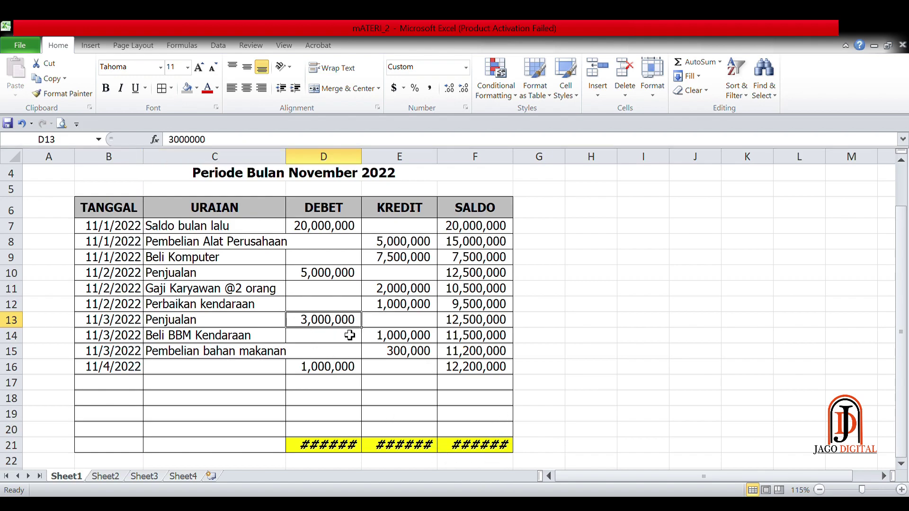
Step: Widen the DEBET, KREDIT and SALDO columns (D:F) together to an equal width
{"action": "left_click", "coordinate": [344, 161]}
{"action": "left_click_drag", "start_coordinate": [347, 167], "coordinate": [458, 162]}
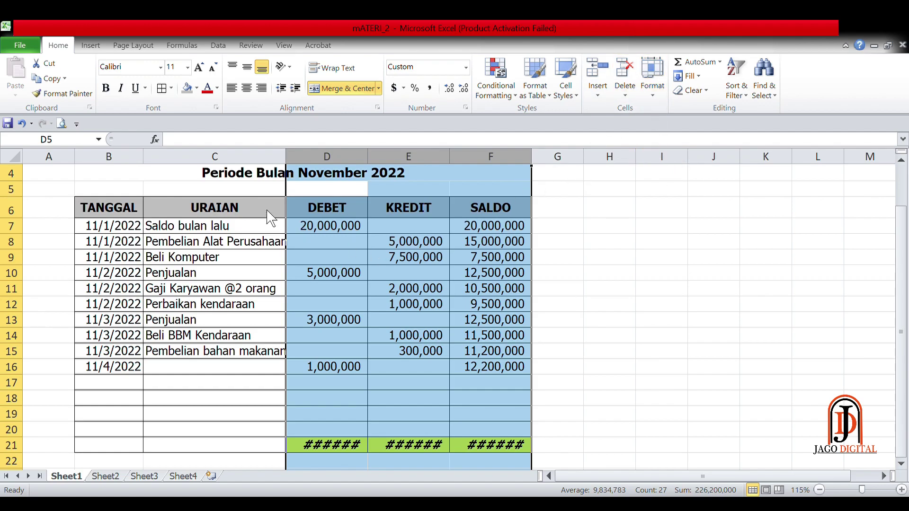
Step: Fit the widths of the DEBET, KREDIT and SALDO columns (D:F) so the row 21 totals display in full
{"action": "key", "text": "alt+h"}
{"action": "key", "text": "o"}
{"action": "key", "text": "i"}
{"action": "left_click", "coordinate": [473, 430]}
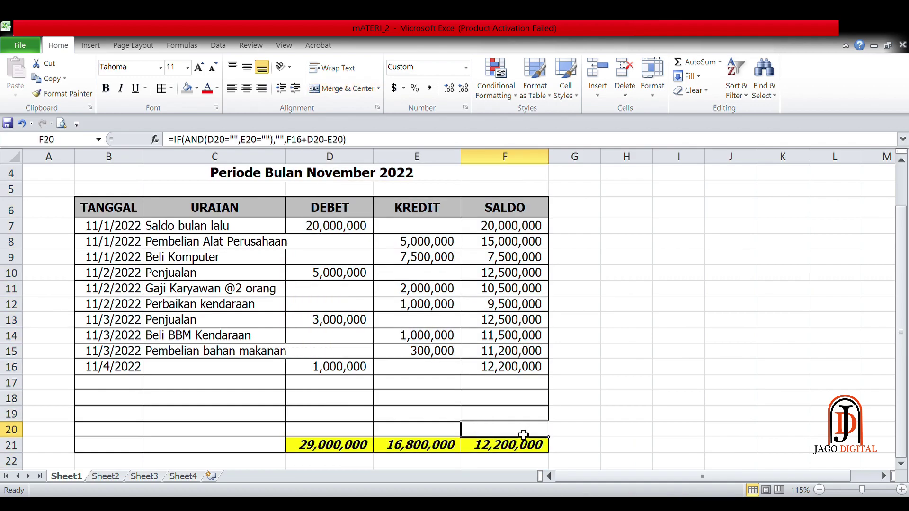
Step: Widen the URAIAN column (C) slightly so the longest descriptions fit inside their cells
{"action": "left_click", "coordinate": [225, 398]}
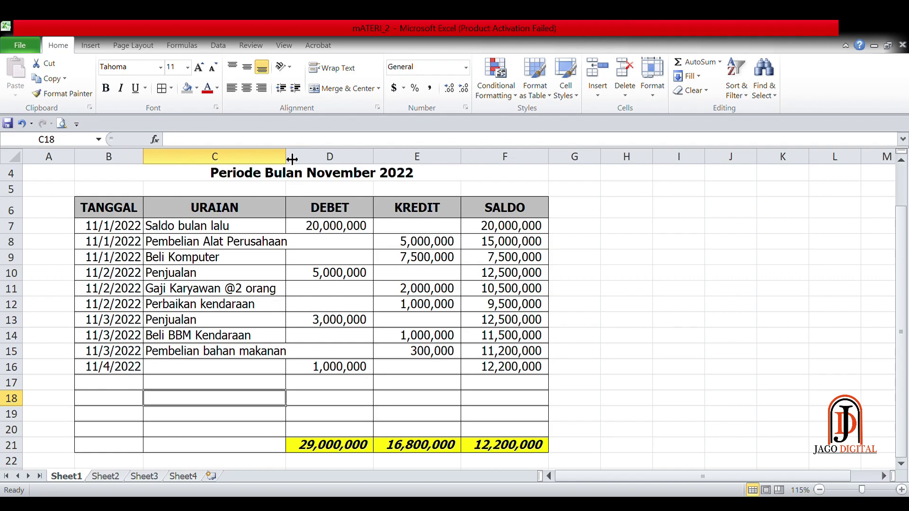
{"action": "left_click_drag", "start_coordinate": [292, 159], "coordinate": [300, 159]}
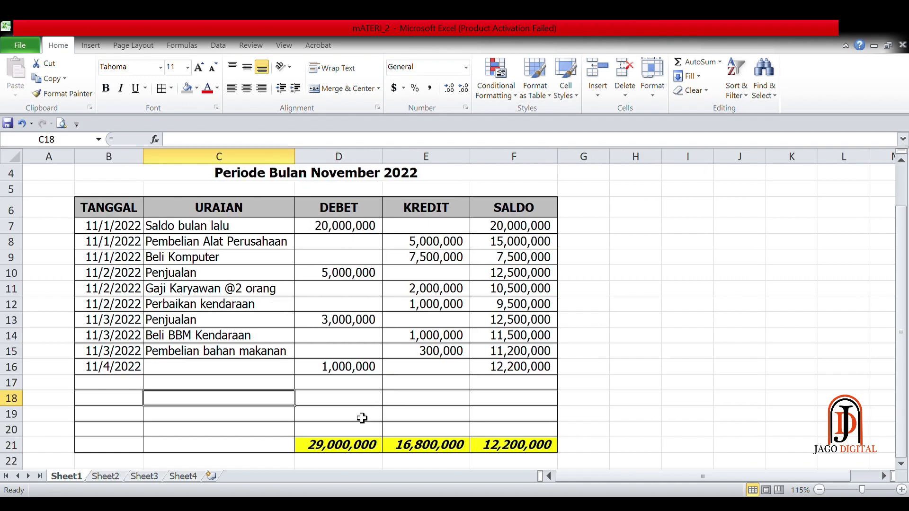
{"action": "left_click", "coordinate": [360, 416]}
Step: Delete the spare blank rows 18 to 20, keeping one empty row above the highlighted totals
{"action": "scroll", "coordinate": [369, 308], "scroll_direction": "down", "scroll_amount": 1}
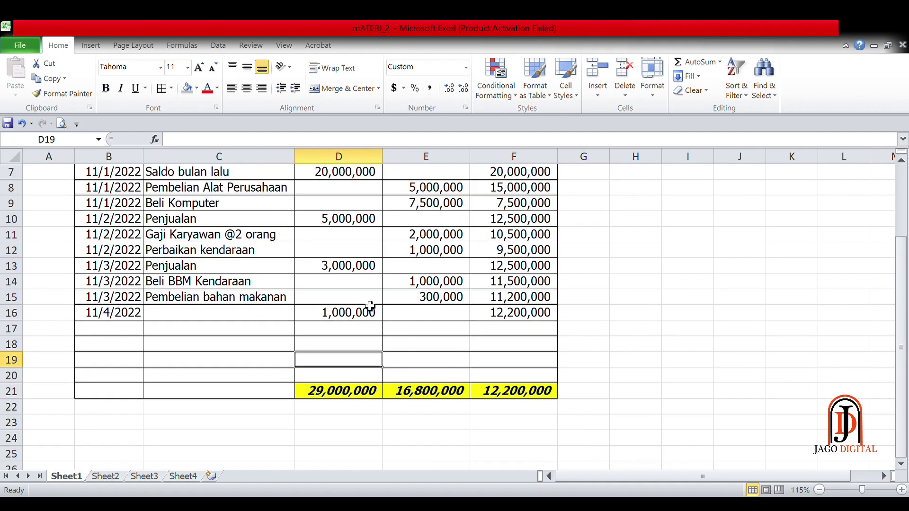
{"action": "scroll", "coordinate": [369, 306], "scroll_direction": "up", "scroll_amount": 1}
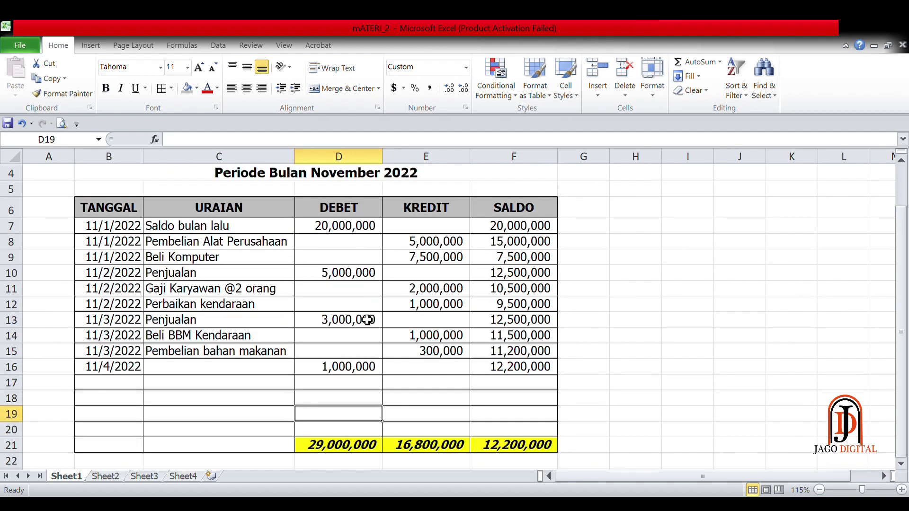
{"action": "scroll", "coordinate": [355, 379], "scroll_direction": "up", "scroll_amount": 1}
{"action": "scroll", "coordinate": [352, 379], "scroll_direction": "down", "scroll_amount": 2}
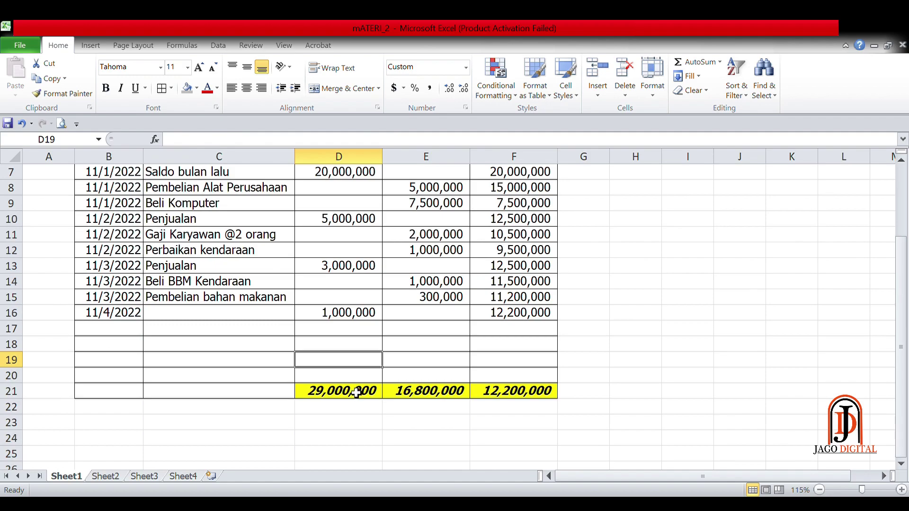
{"action": "left_click", "coordinate": [14, 344]}
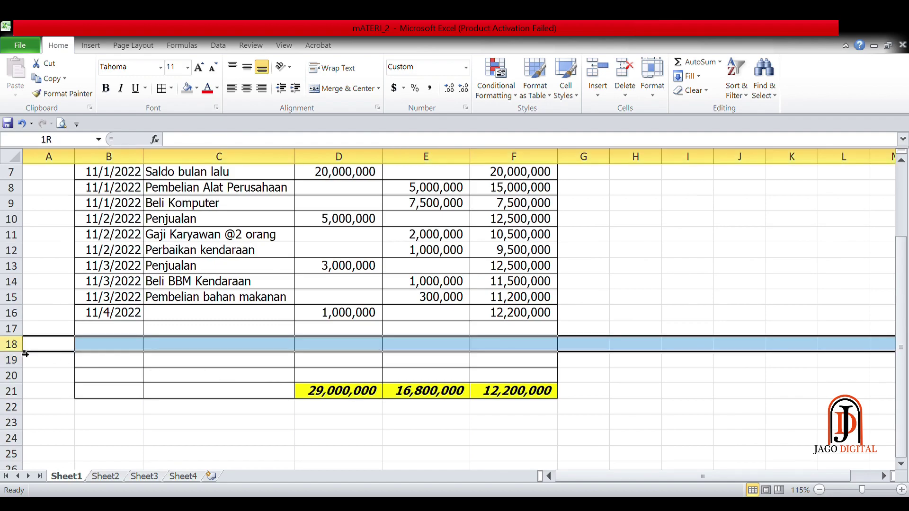
{"action": "left_click_drag", "start_coordinate": [14, 344], "coordinate": [14, 378]}
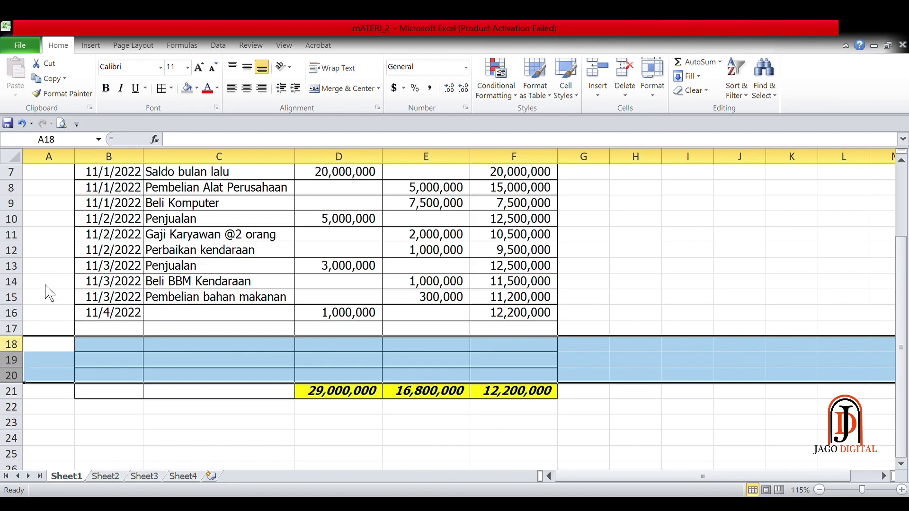
{"action": "key", "text": "ctrl+minus"}
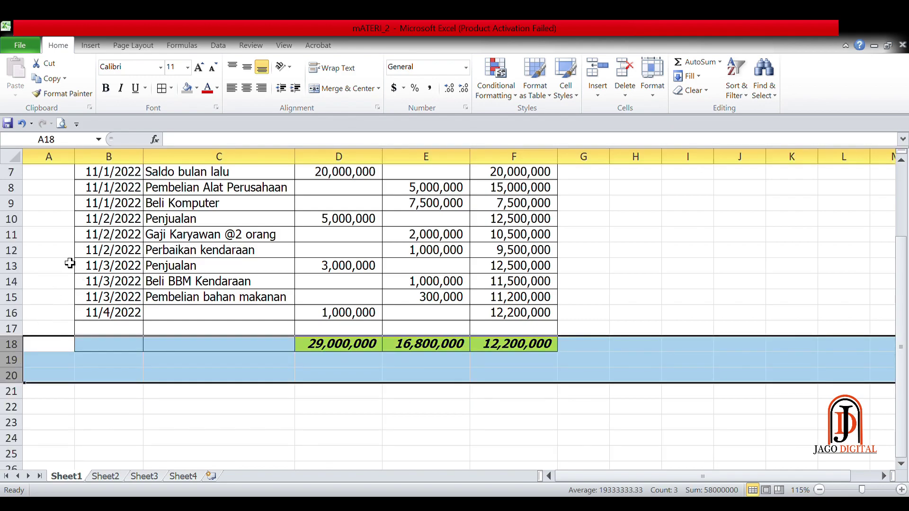
{"action": "left_click", "coordinate": [524, 389]}
{"action": "scroll", "coordinate": [503, 378], "scroll_direction": "up", "scroll_amount": 2}
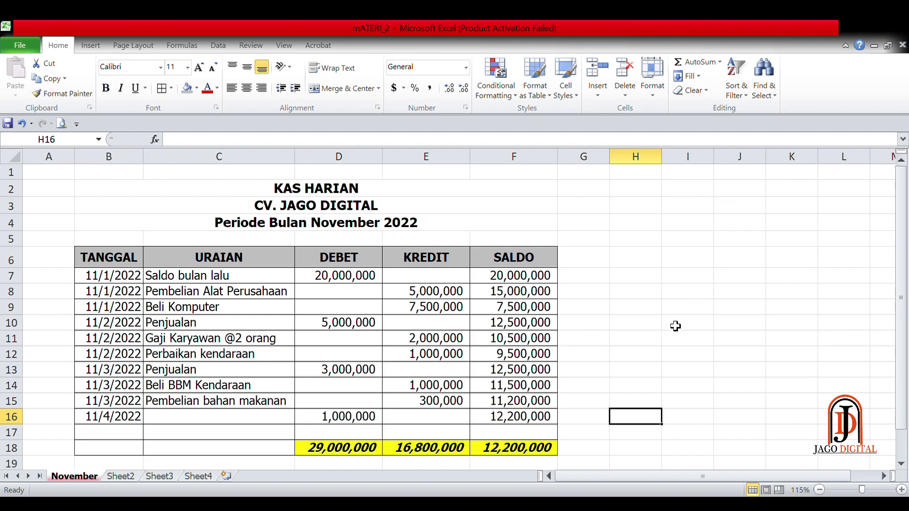
{"action": "left_click", "coordinate": [621, 342]}
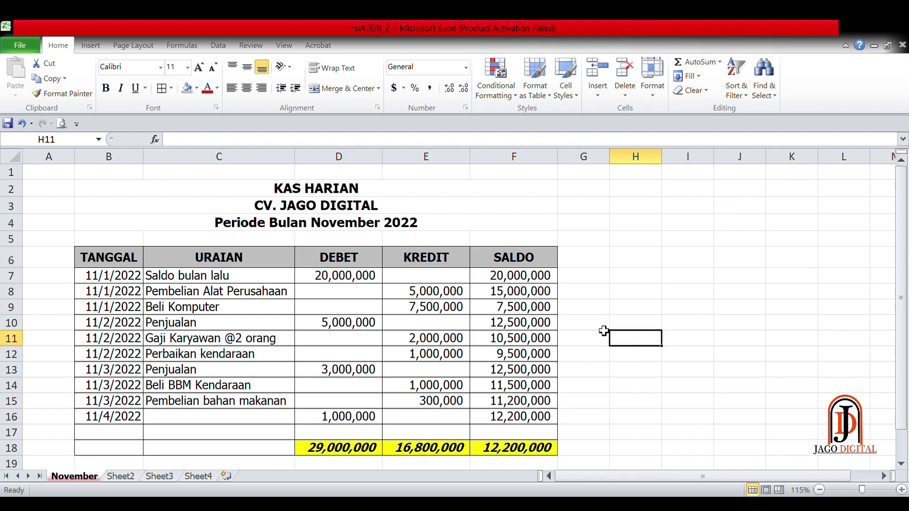
{"action": "left_click", "coordinate": [607, 341]}
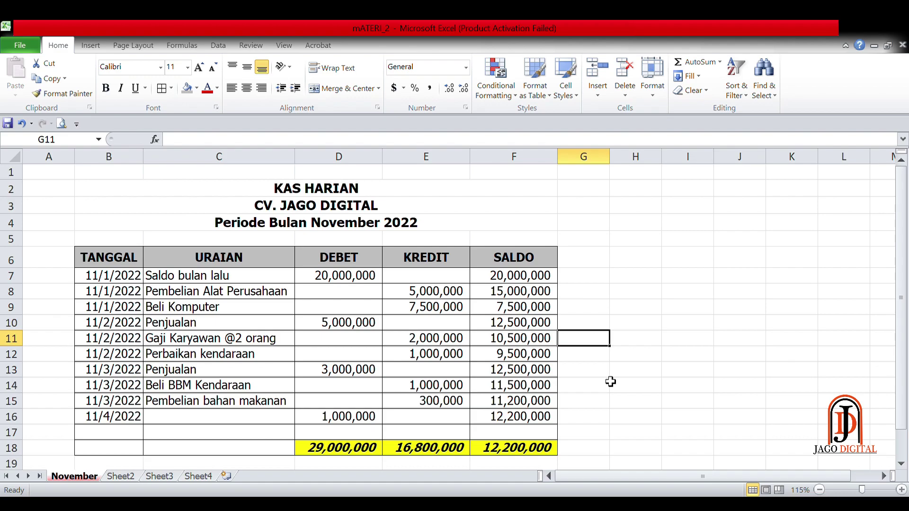
{"action": "left_click", "coordinate": [604, 292]}
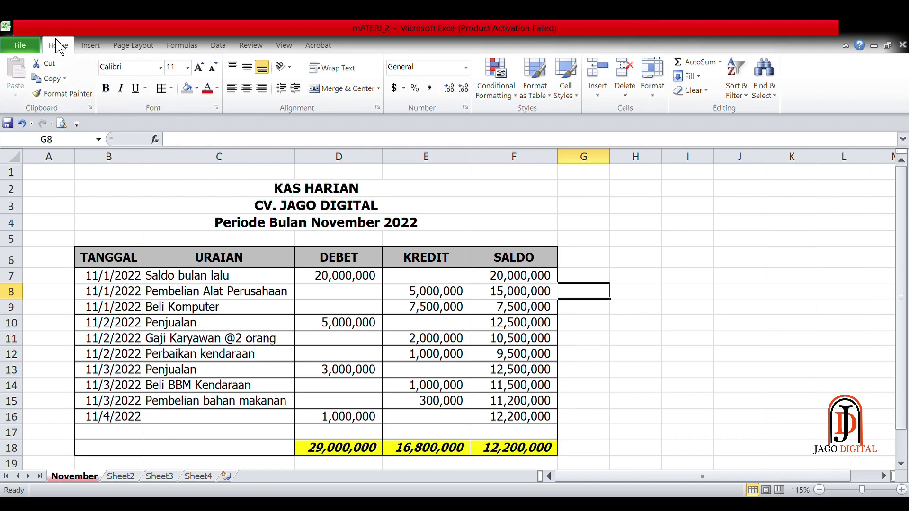
{"action": "left_click", "coordinate": [34, 48]}
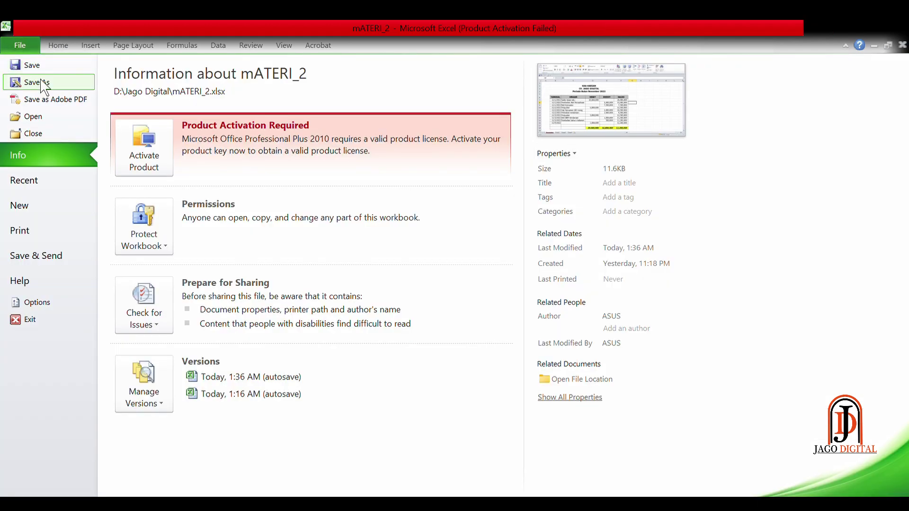
{"action": "key", "text": "Escape"}
{"action": "left_click", "coordinate": [659, 292]}
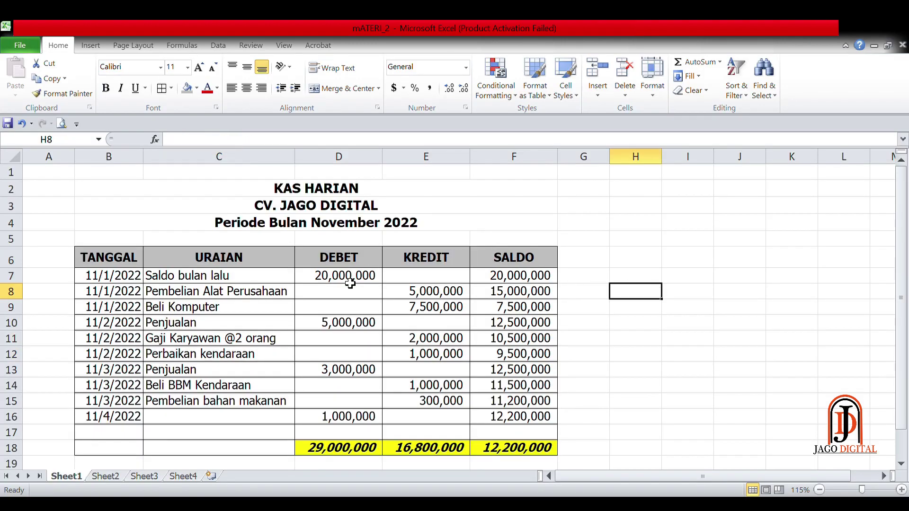
Step: Rename Sheet1, which holds the November cash report, as November
{"action": "double_click", "coordinate": [83, 478]}
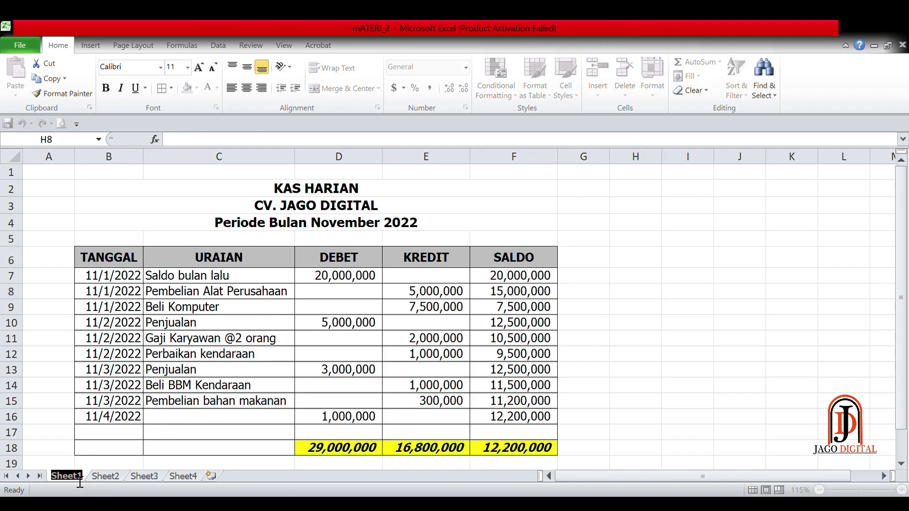
{"action": "type", "text": "No"}
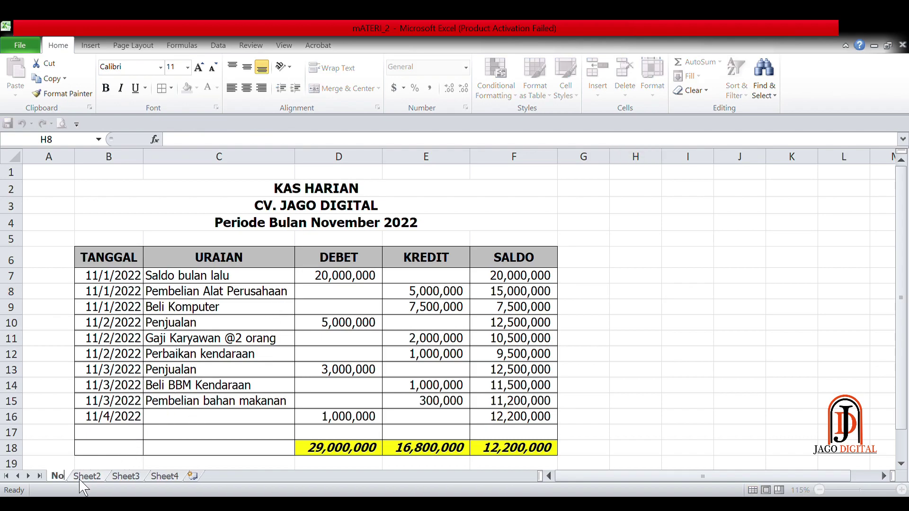
{"action": "type", "text": "v"}
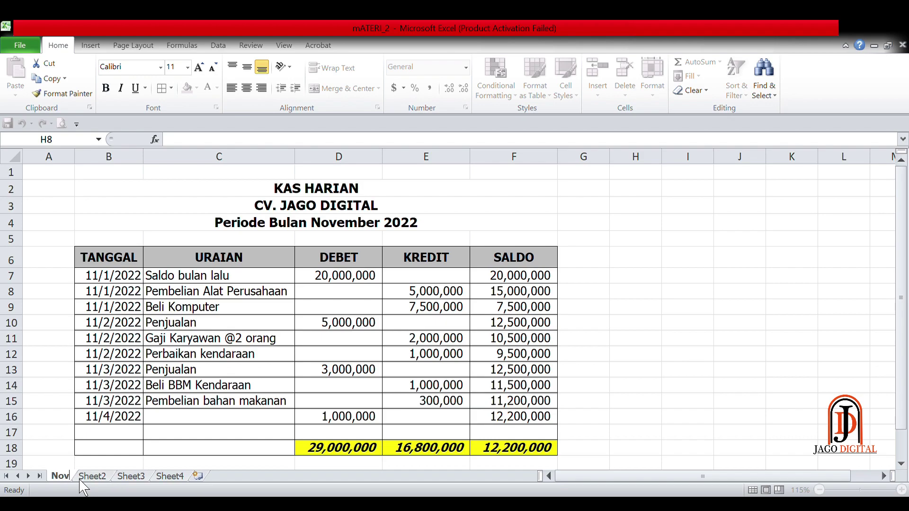
{"action": "type", "text": "emb"}
{"action": "type", "text": "er"}
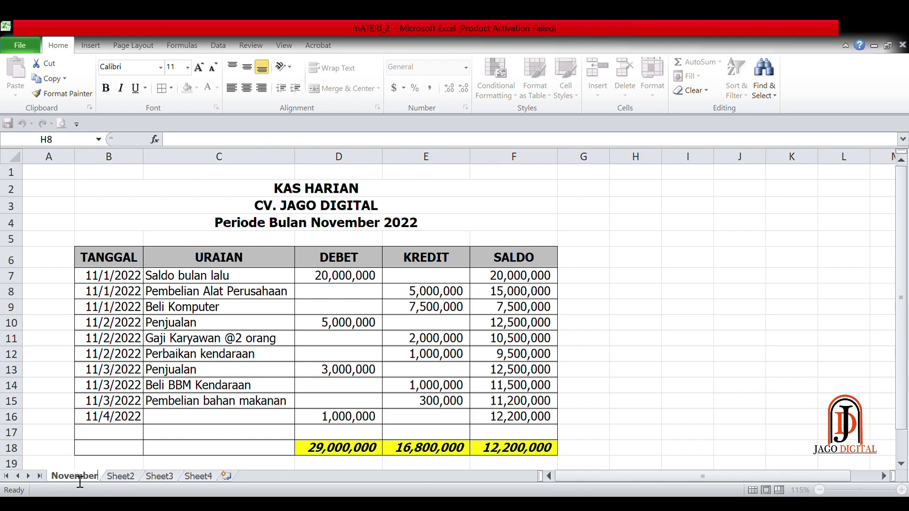
{"action": "key", "text": "Return"}
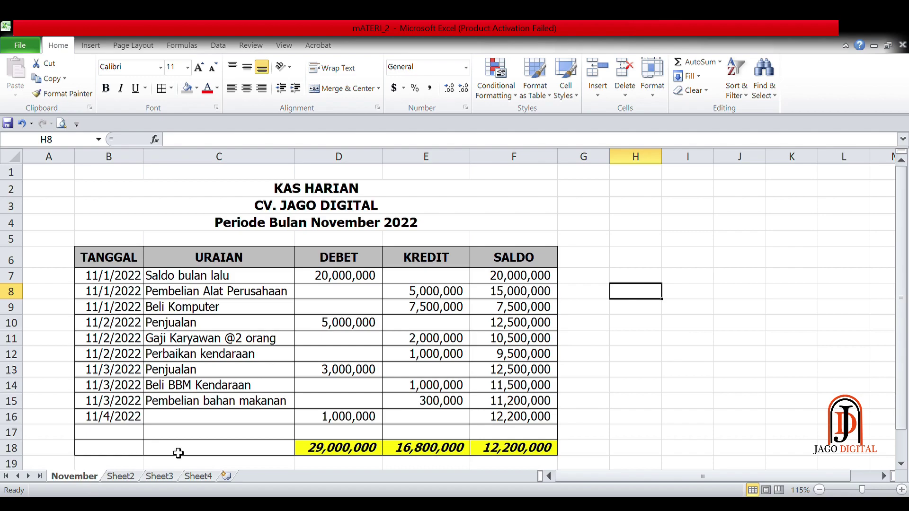
Step: Look at the Desember 2022 report on Sheet4 and colour the November sheet's tab red
{"action": "key", "text": "ctrl+Page_Down"}
{"action": "key", "text": "ctrl+Page_Down"}
{"action": "key", "text": "ctrl+Page_Down"}
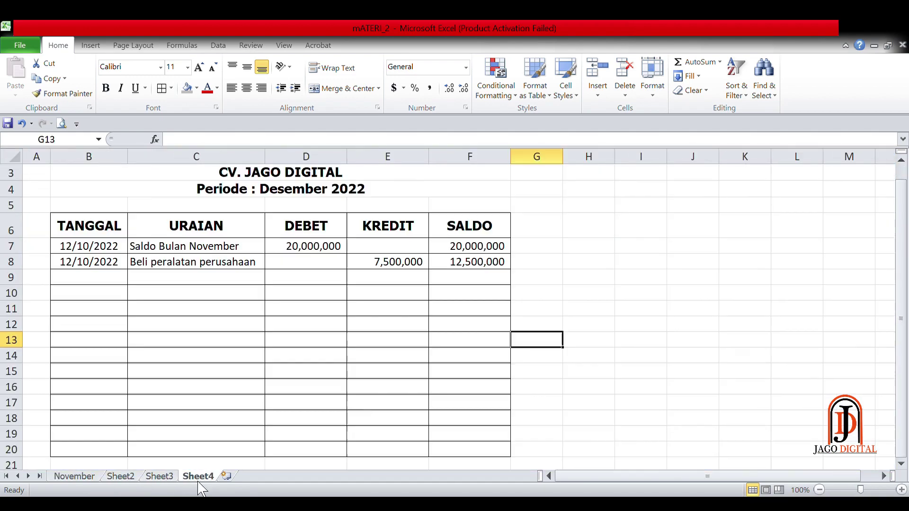
{"action": "left_click", "coordinate": [86, 481]}
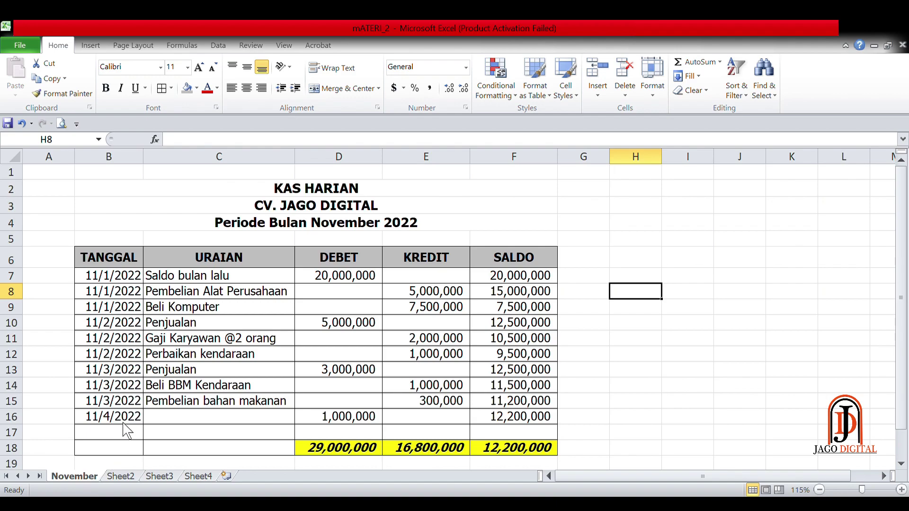
{"action": "left_click", "coordinate": [198, 476]}
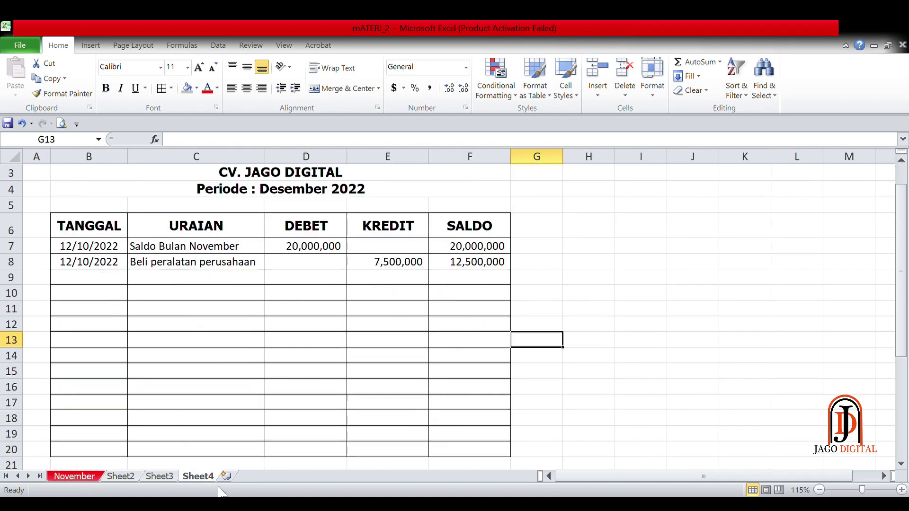
{"action": "left_click", "coordinate": [96, 477]}
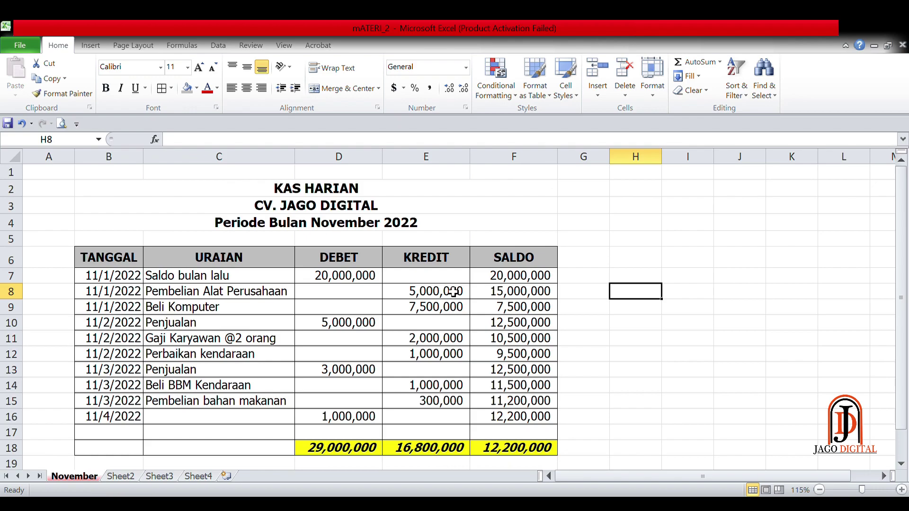
{"action": "left_click", "coordinate": [586, 337]}
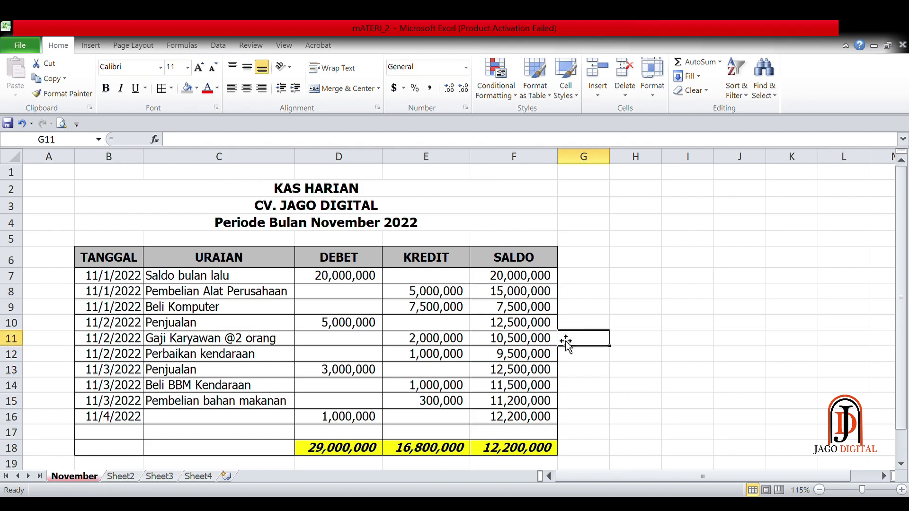